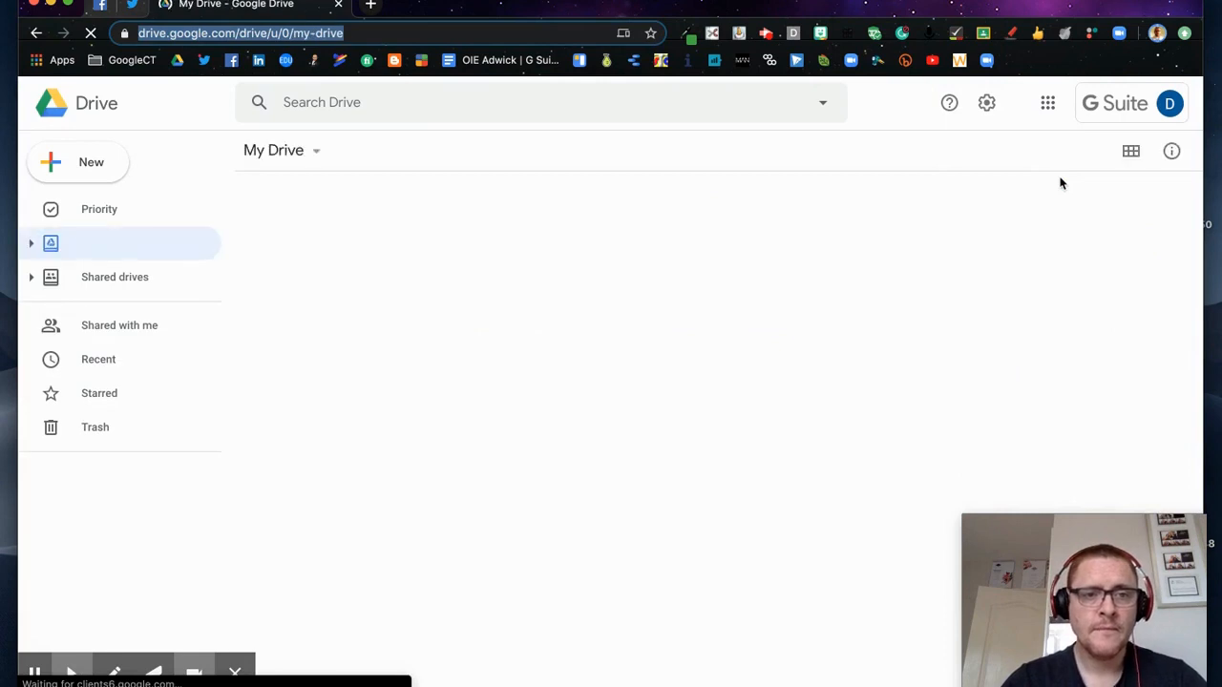
Step: Open the Google Forms template gallery by creating a new form from a template in Drive
click(90, 162)
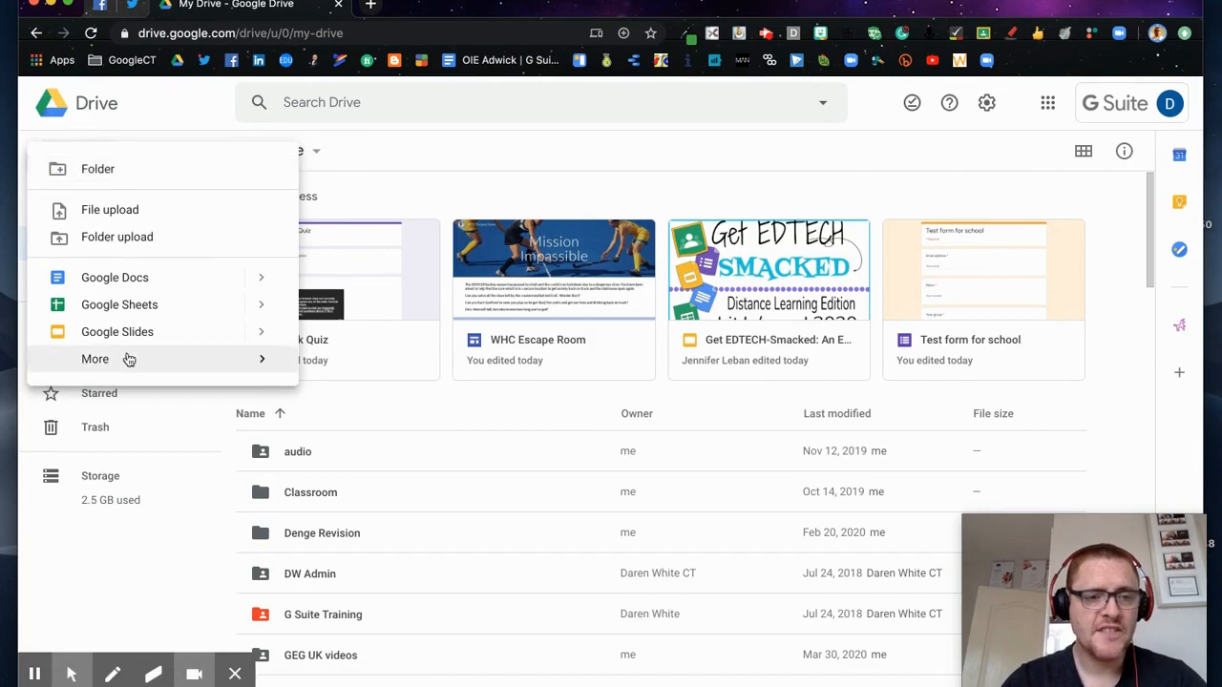
mouse_move(125, 358)
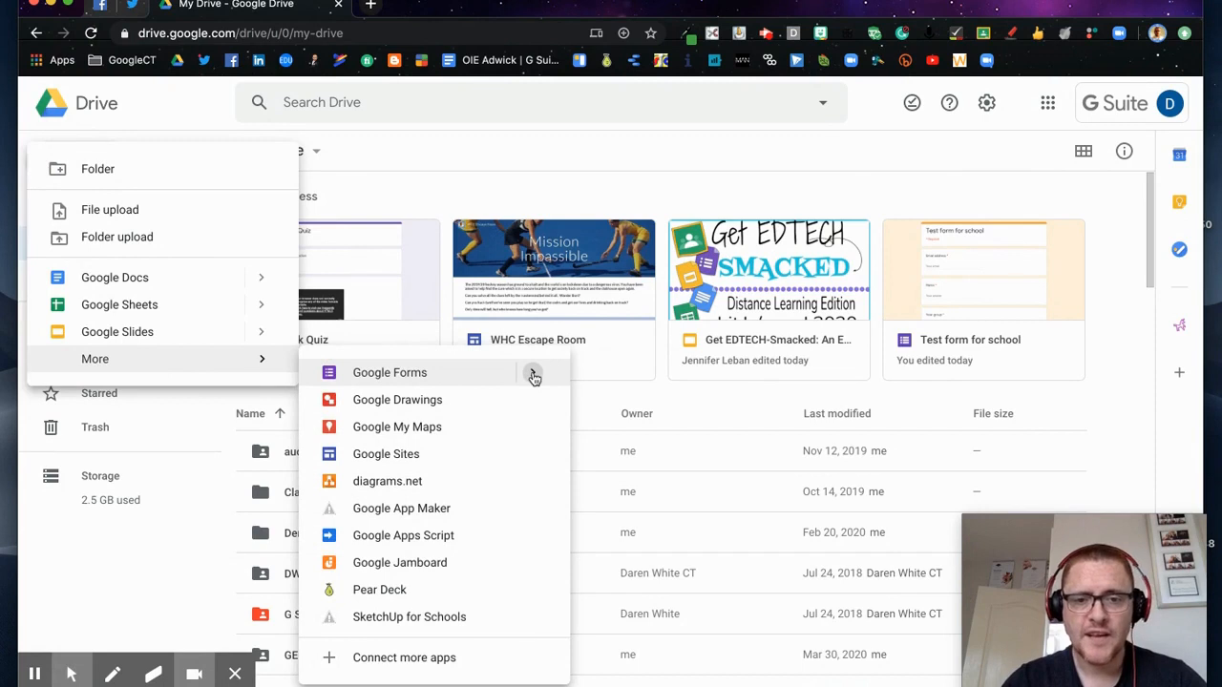
mouse_move(533, 374)
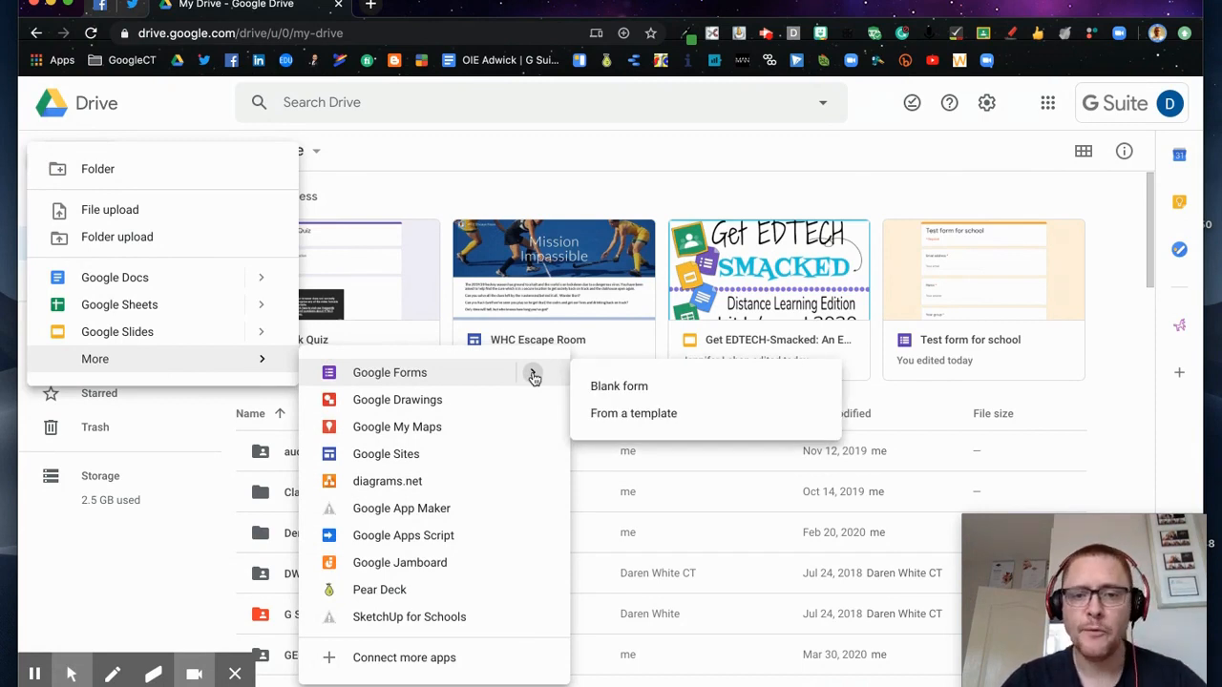
click(629, 416)
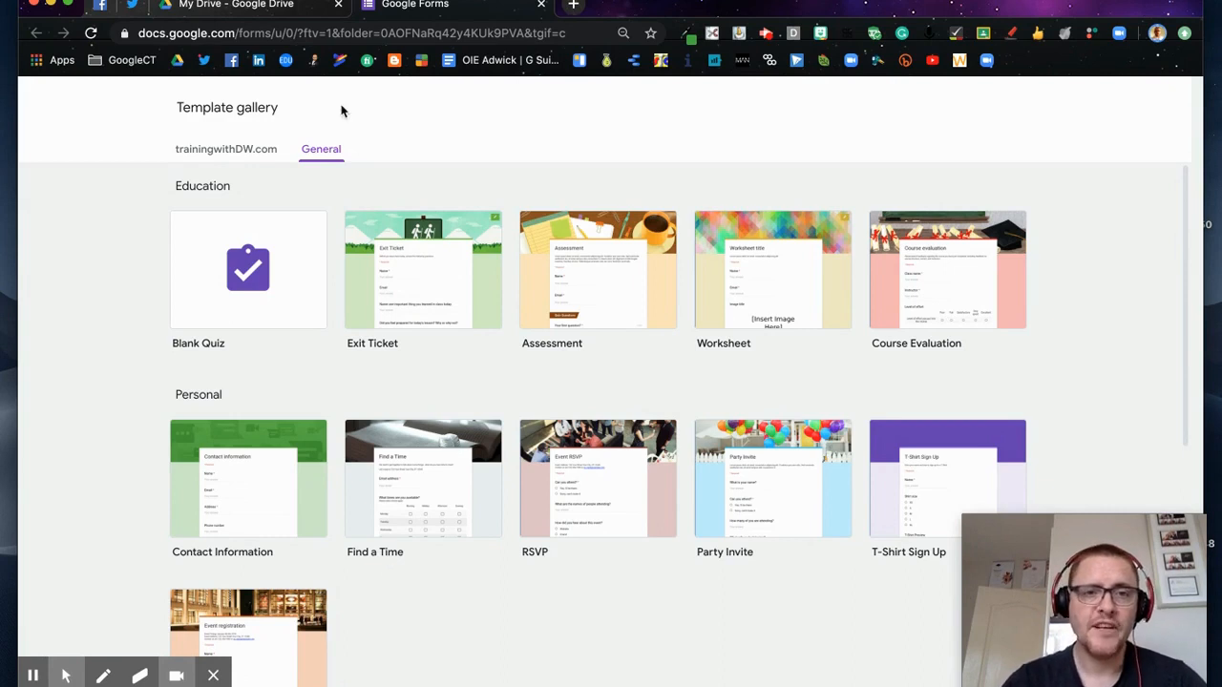
Step: Close the template gallery and create a blank form through forms.new in a new browser tab
click(574, 5)
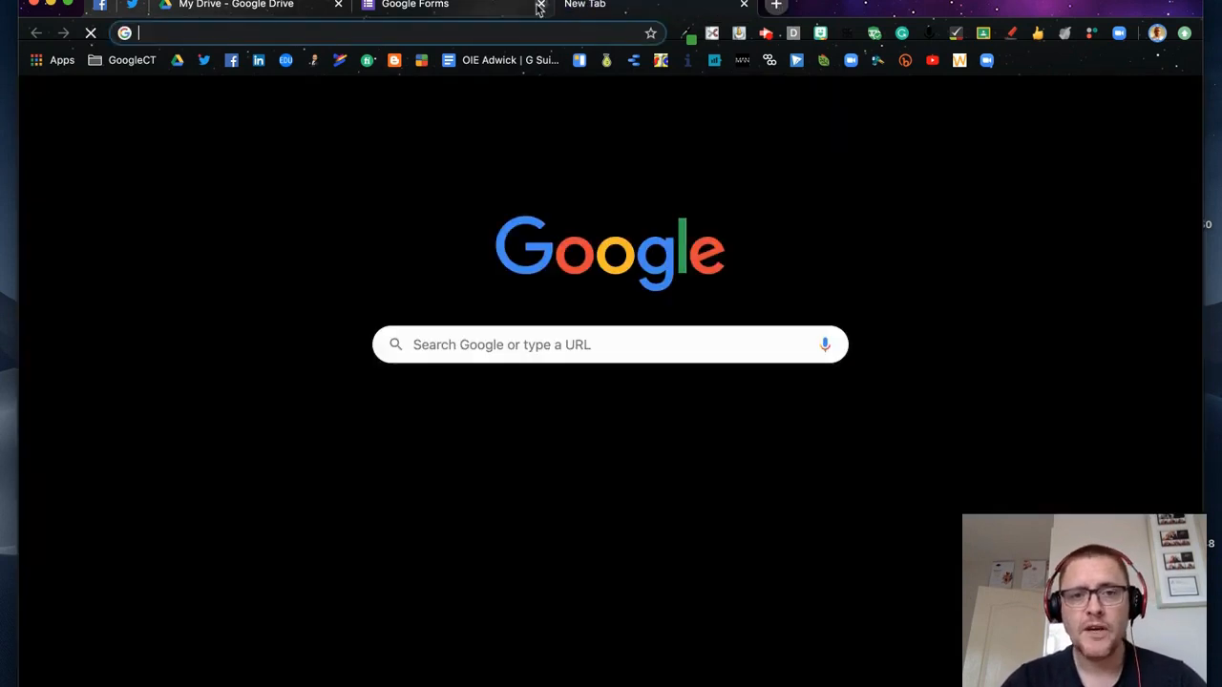
click(541, 4)
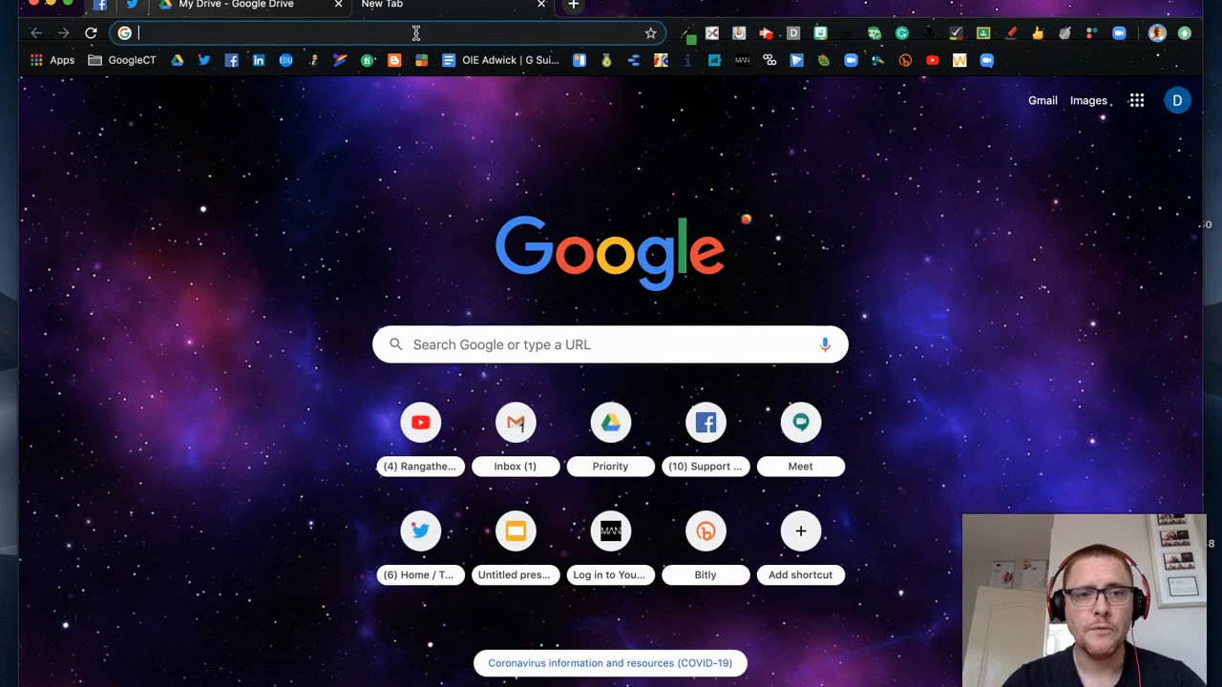
text(forms)
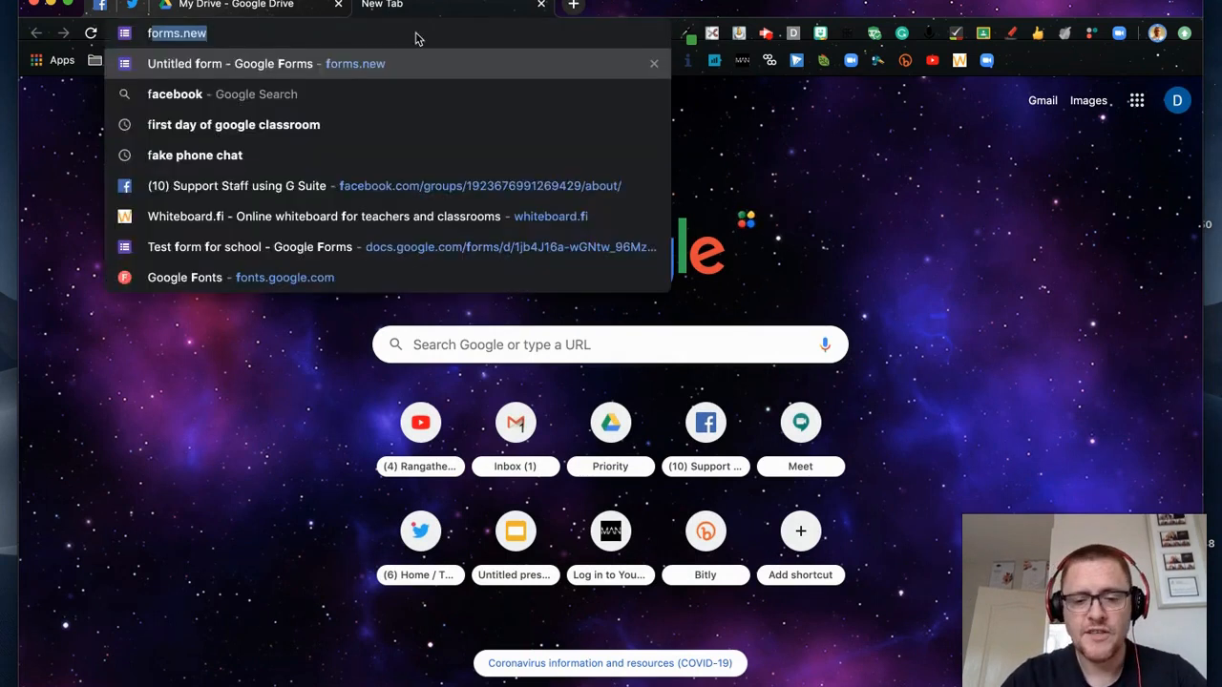
key(BackSpace)
key(BackSpace)
key(BackSpace)
text(rms)
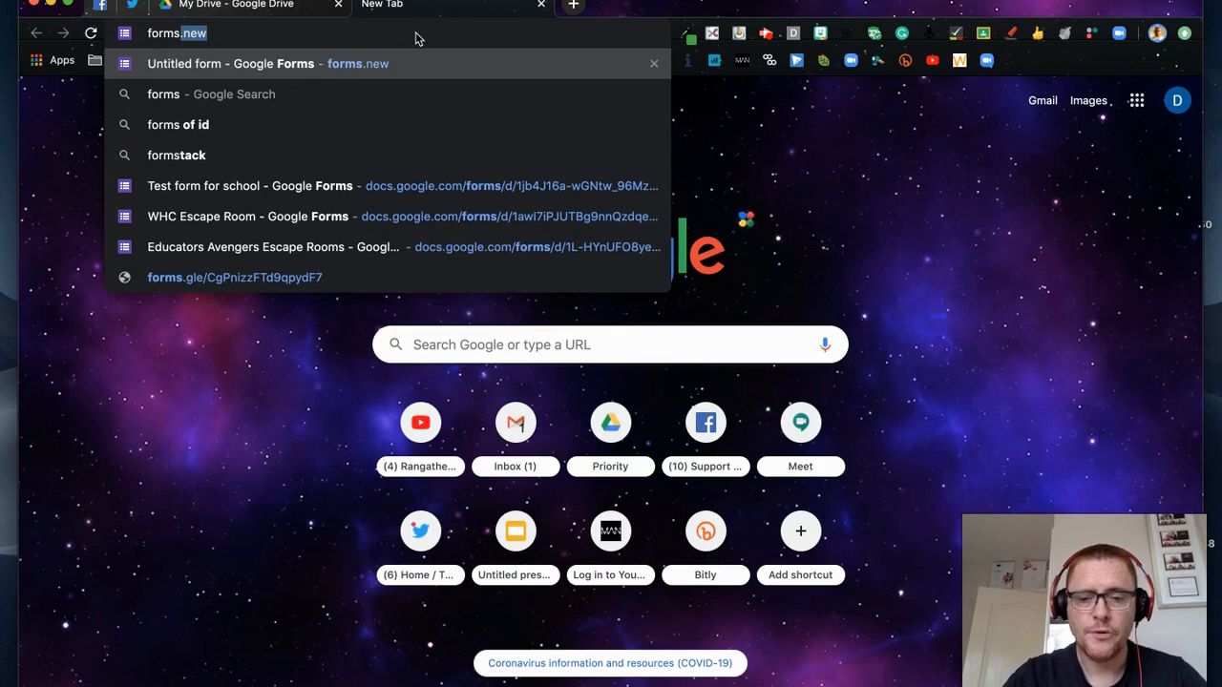
key(Return)
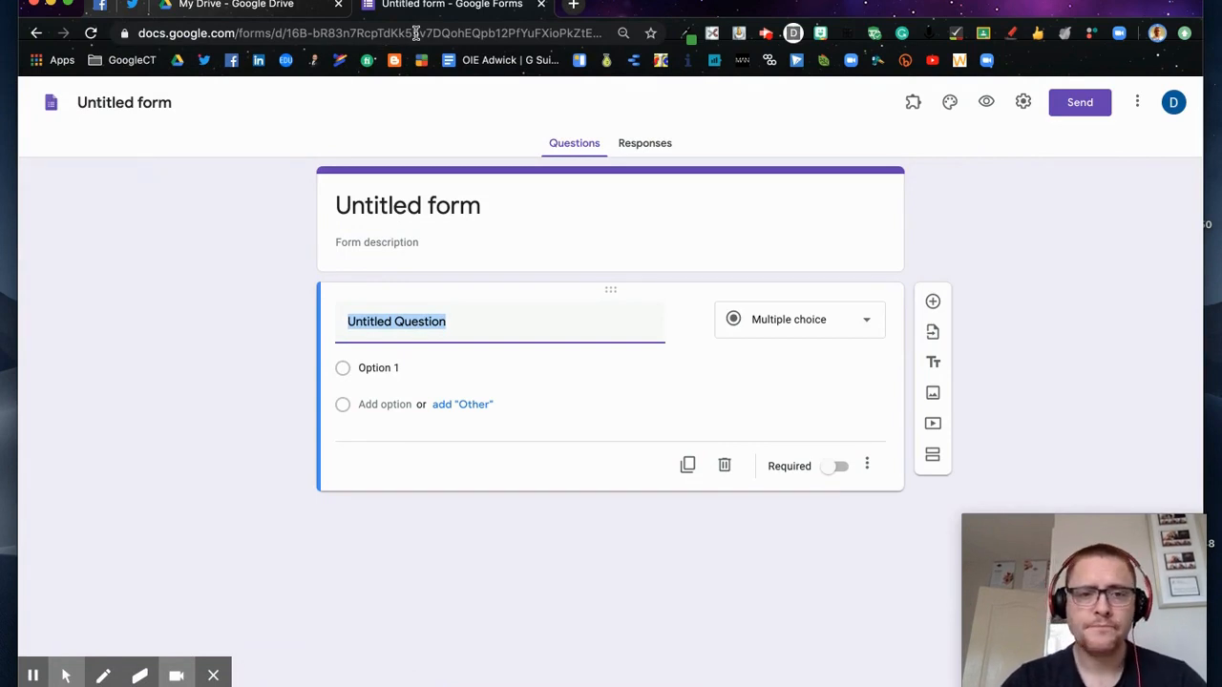
Step: Title the form "Test sign up" and give the form file the same name
click(395, 205)
text(Test for)
key(BackSpace)
key(BackSpace)
text(sign up)
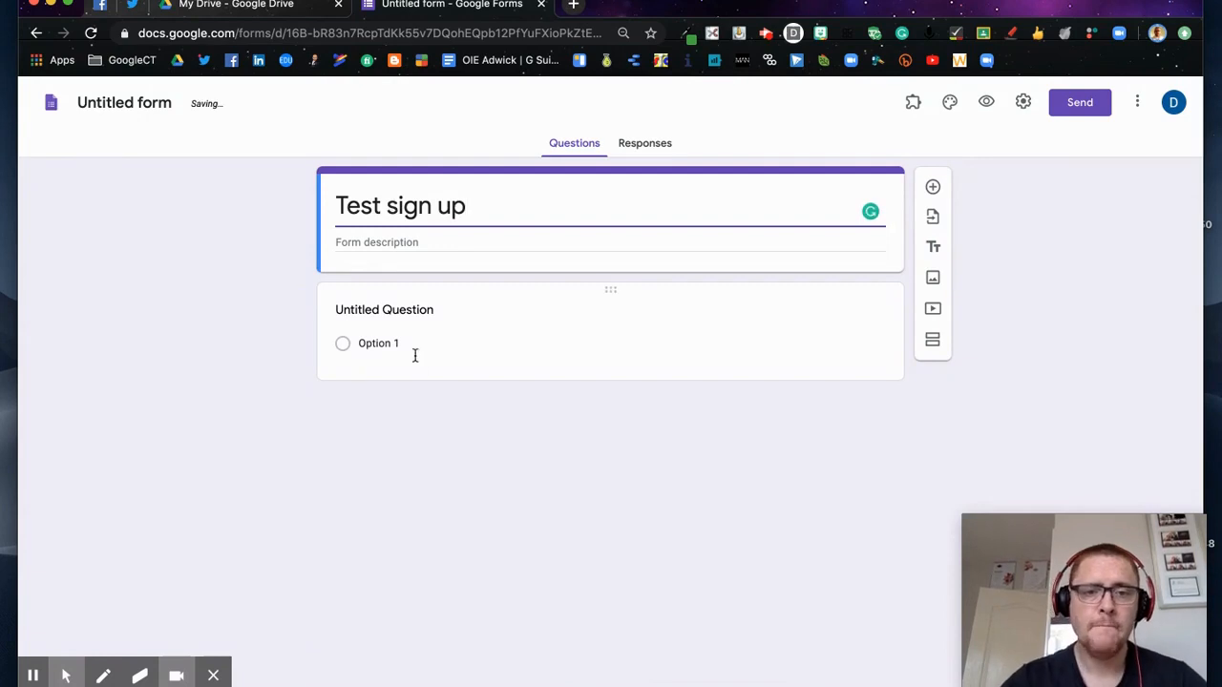
click(461, 436)
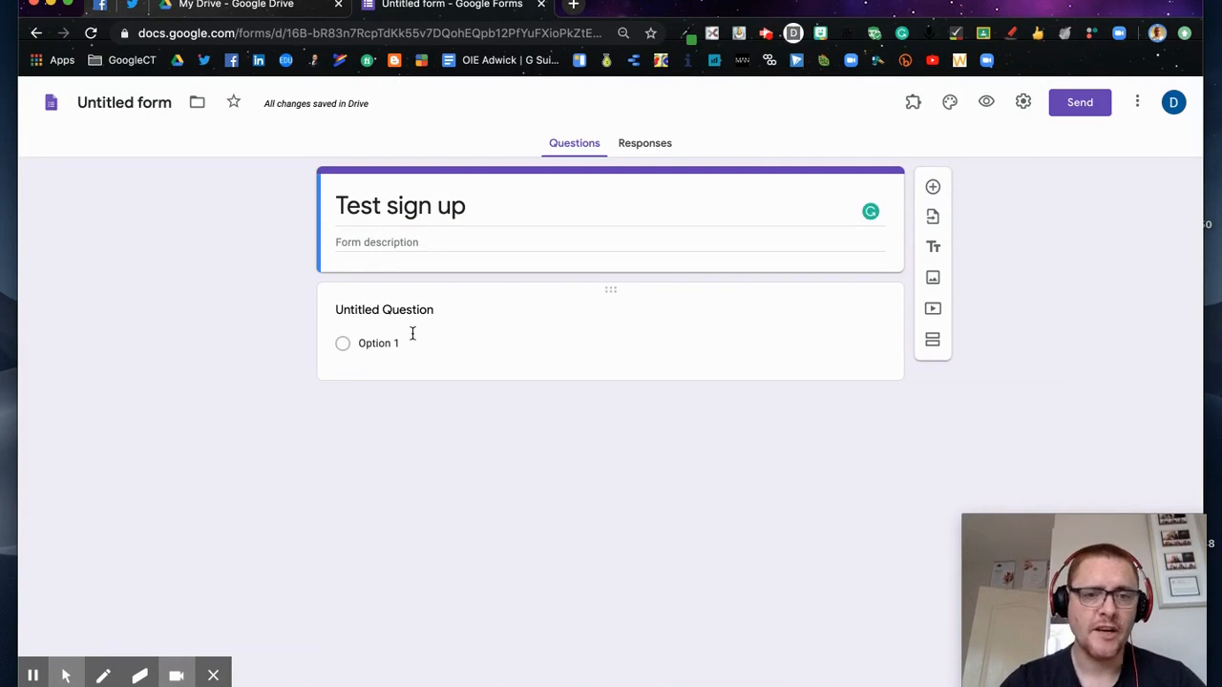
click(127, 102)
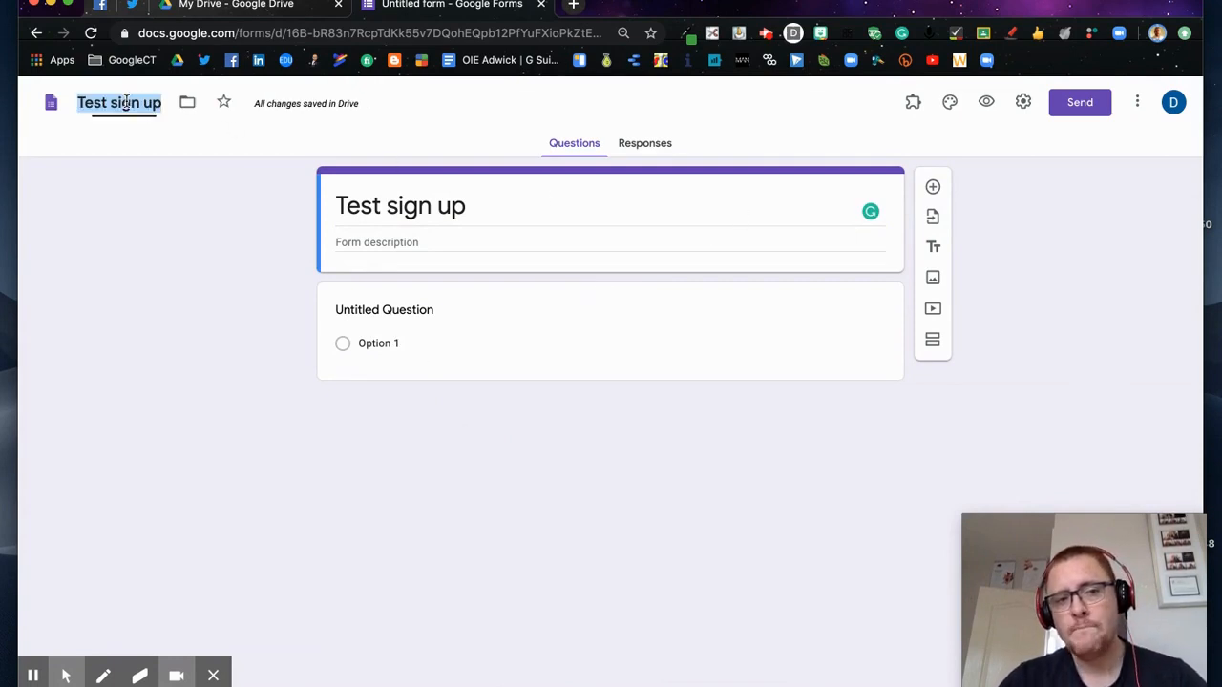
click(198, 229)
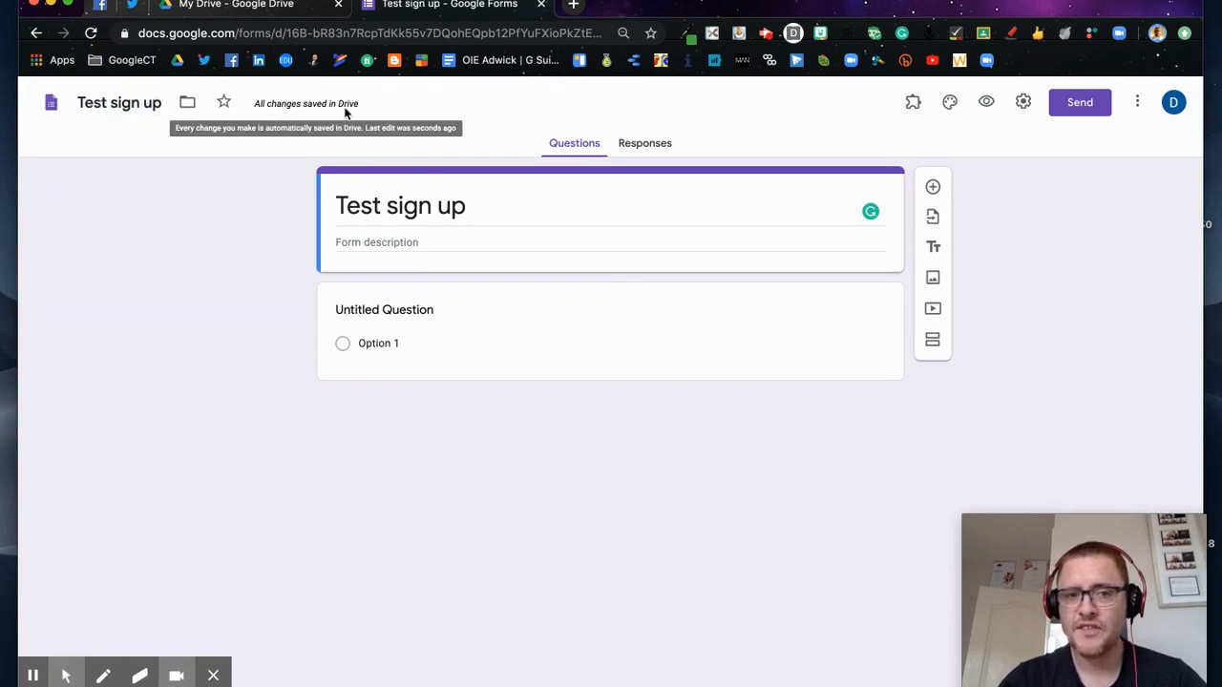
Step: In the form settings, enable collecting email addresses and set response receipts to Always
click(1022, 107)
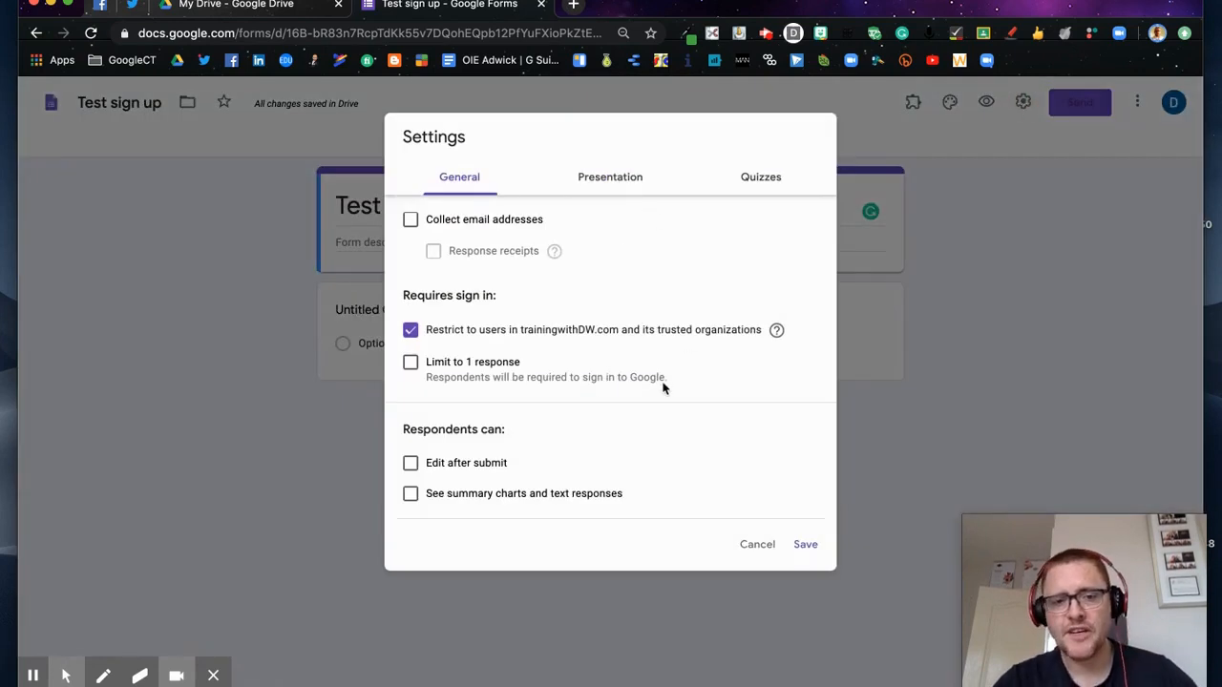
click(411, 220)
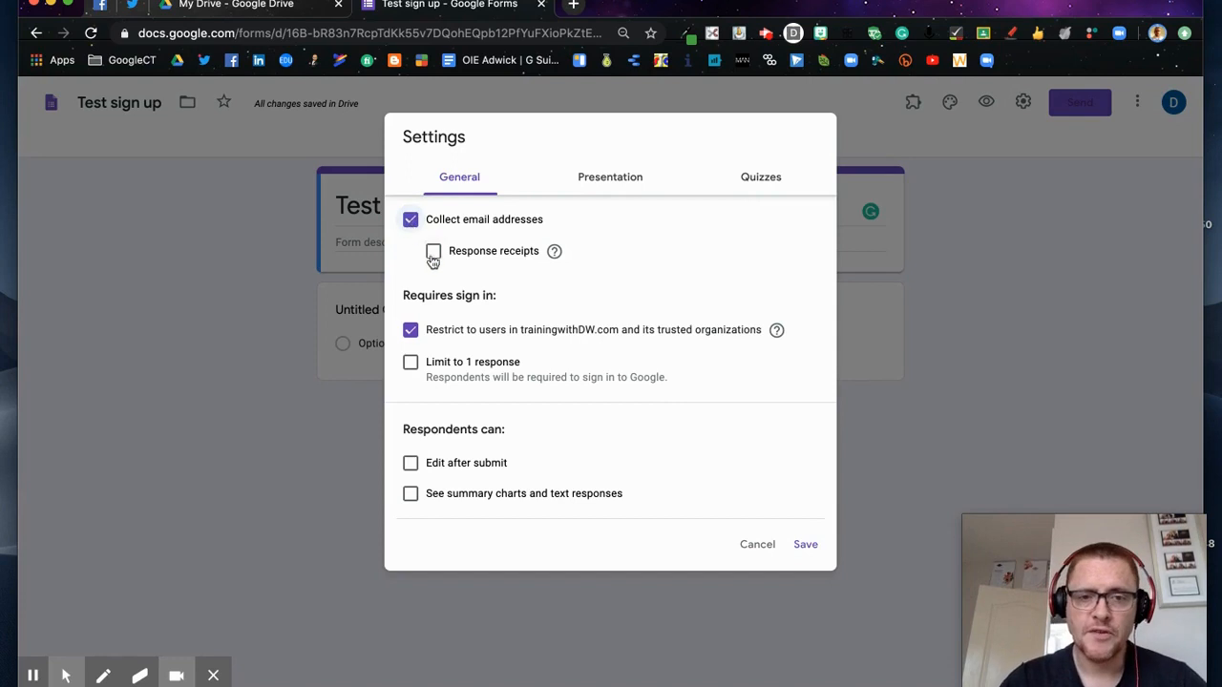
click(433, 254)
click(456, 314)
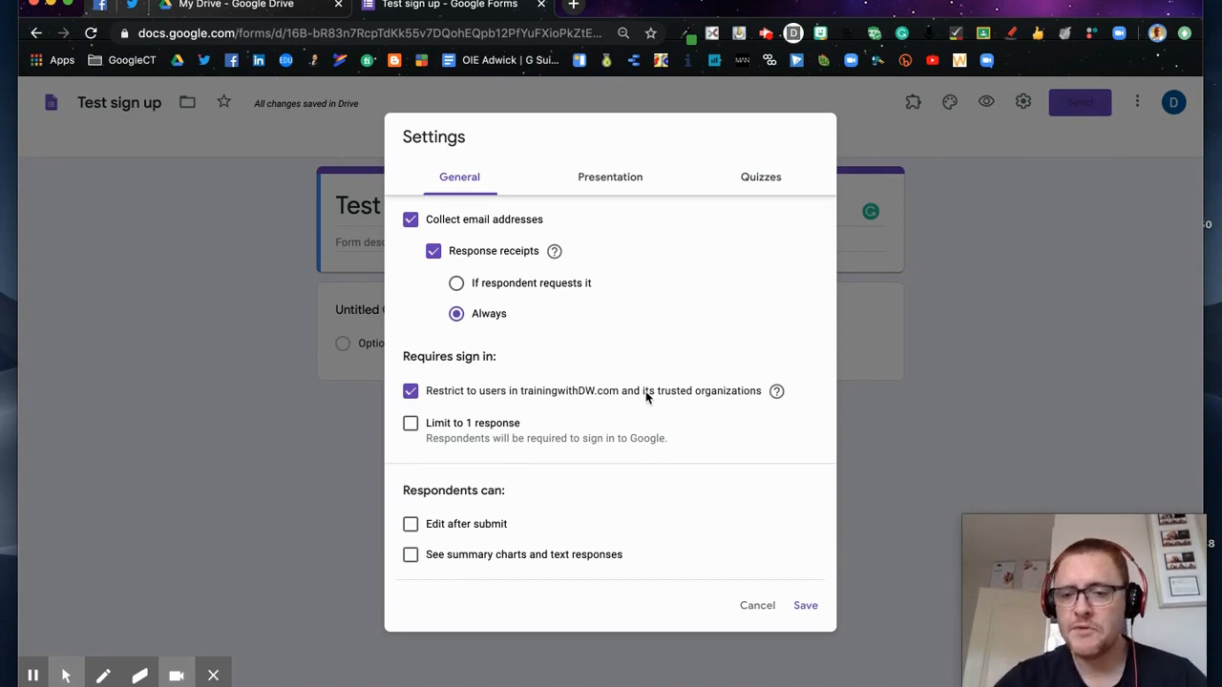
Step: Toggle the trainingwithDW.com user restriction off and on again, and the one-response limit on and off again
click(411, 393)
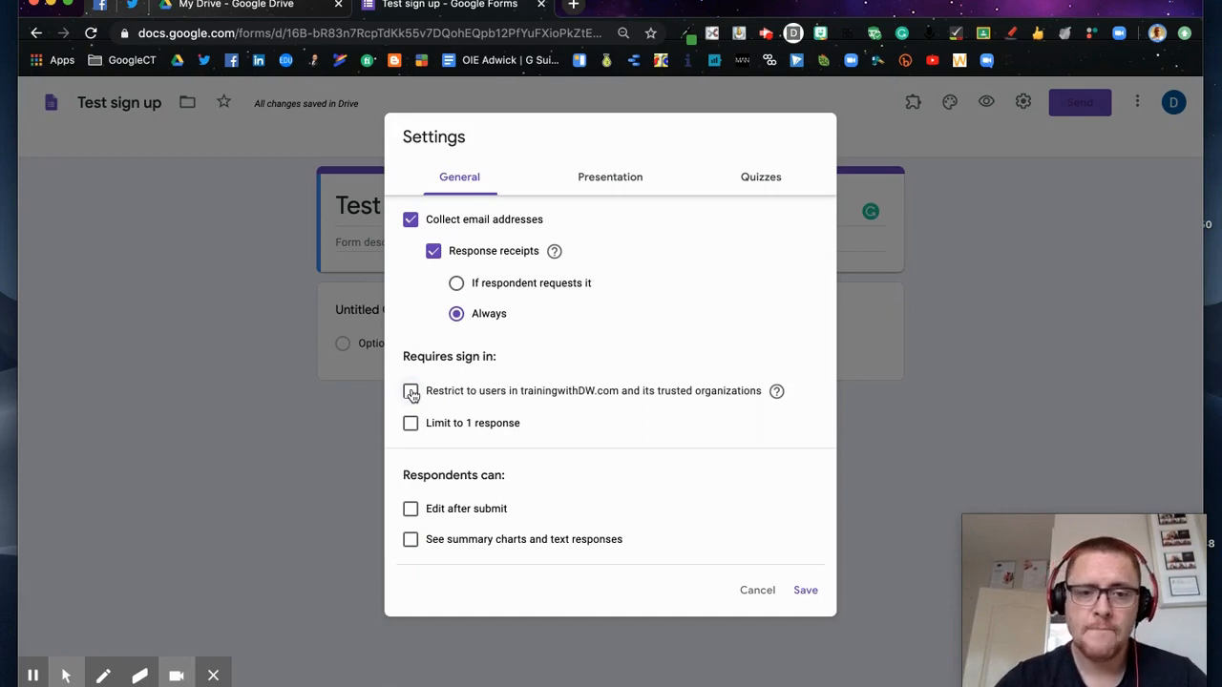
click(410, 393)
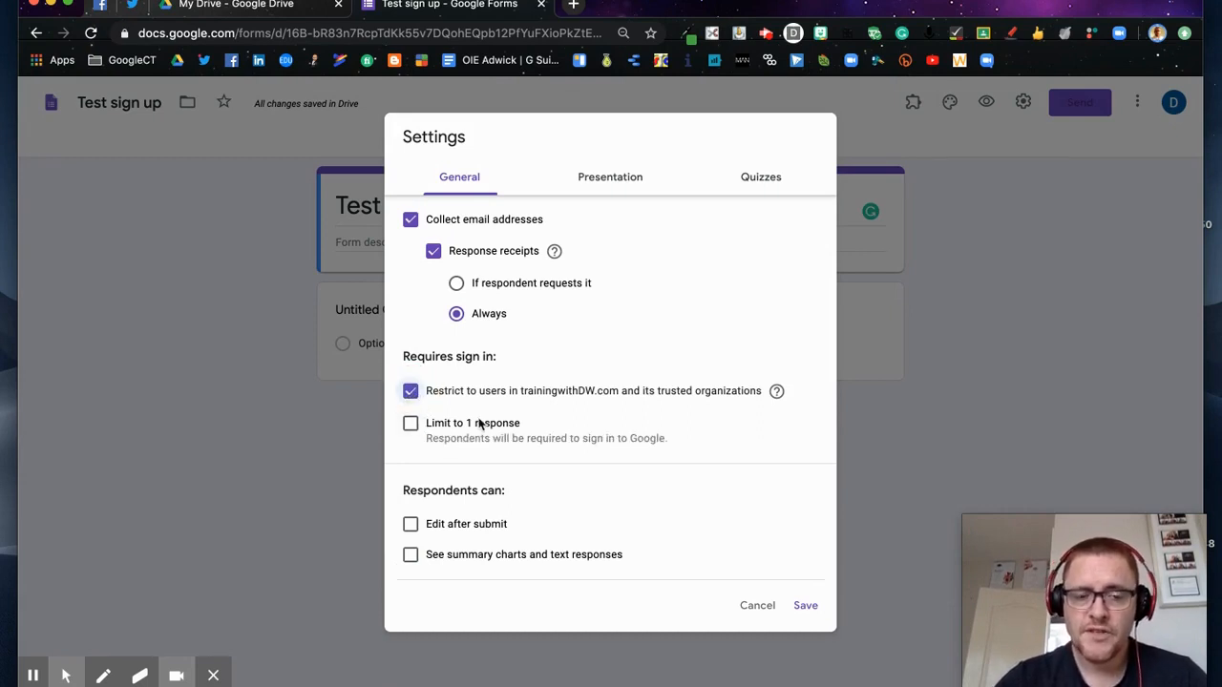
click(411, 426)
click(411, 427)
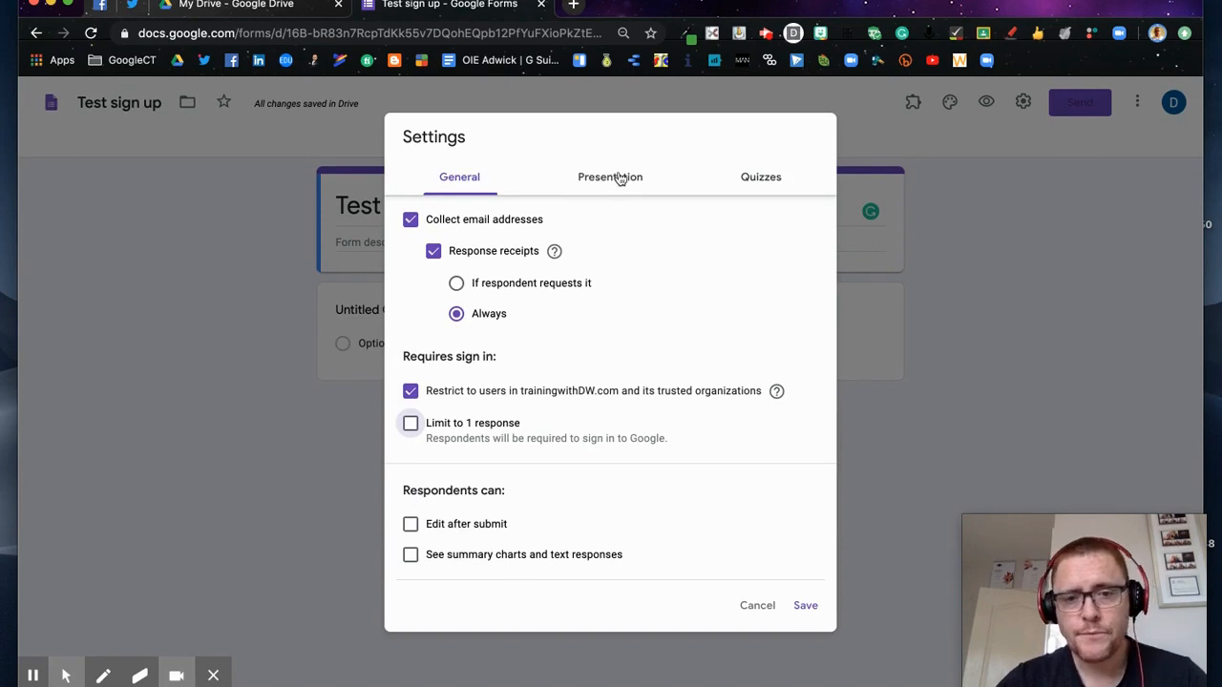
Step: In the presentation settings, show the progress bar and set the confirmation message to "Thanks for signing up"
click(616, 179)
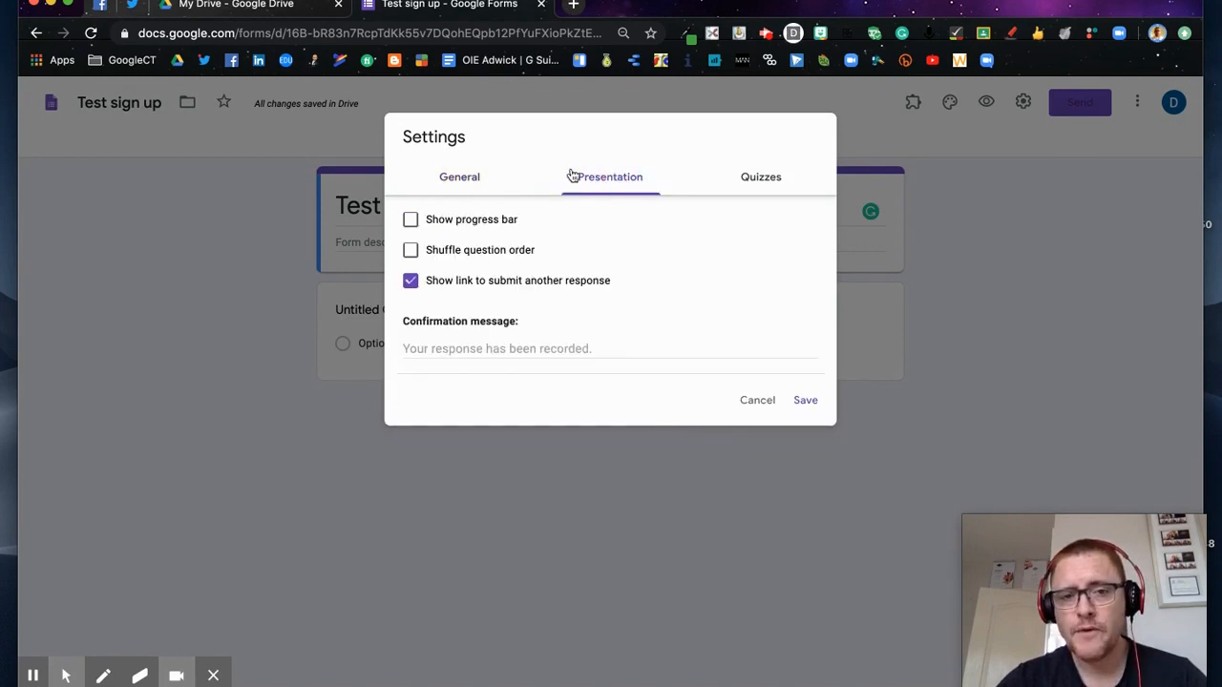
click(478, 223)
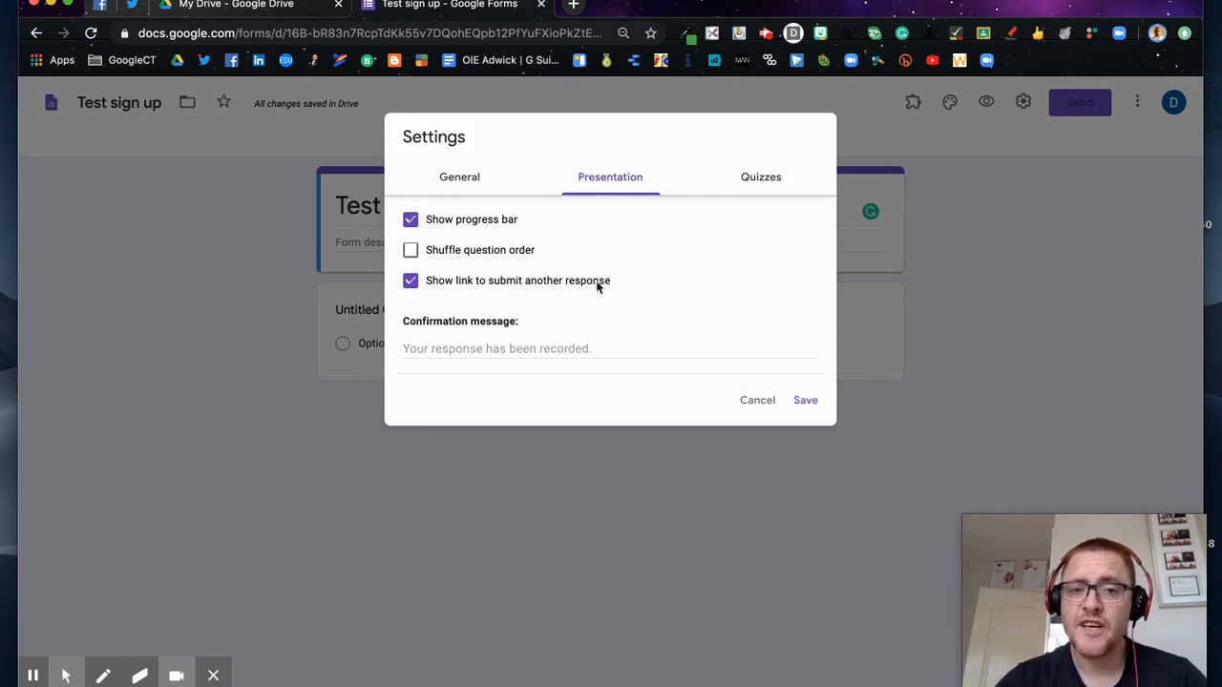
click(537, 348)
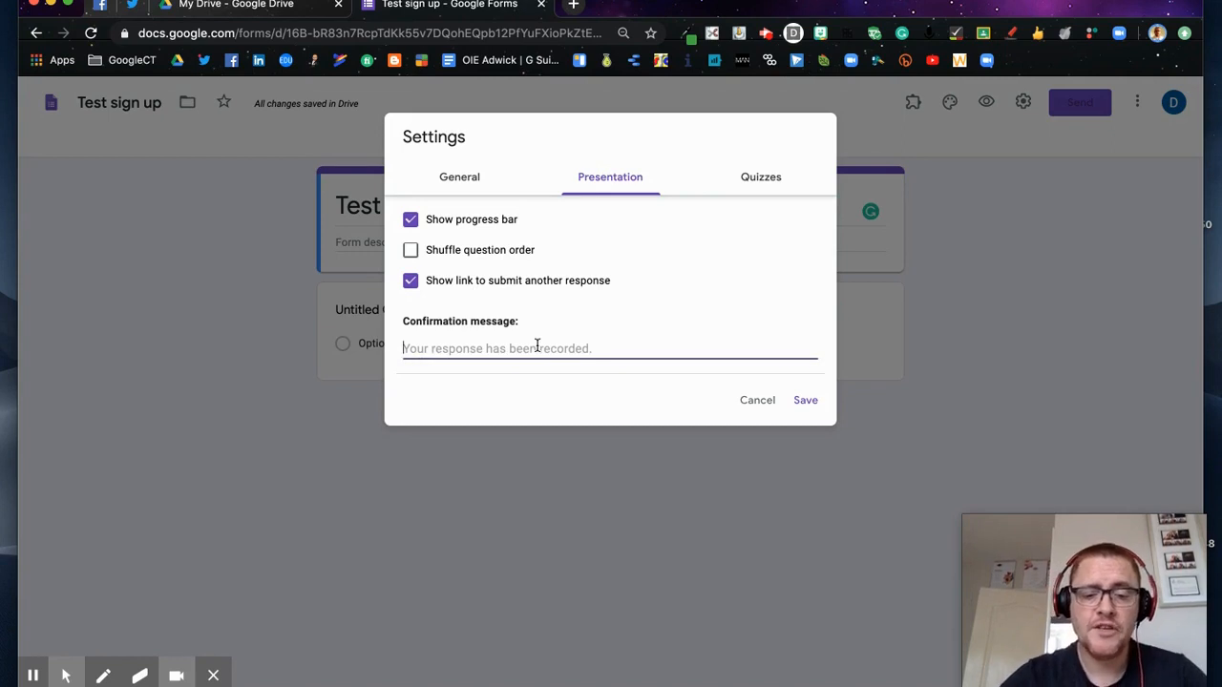
text(Thanks for signing up)
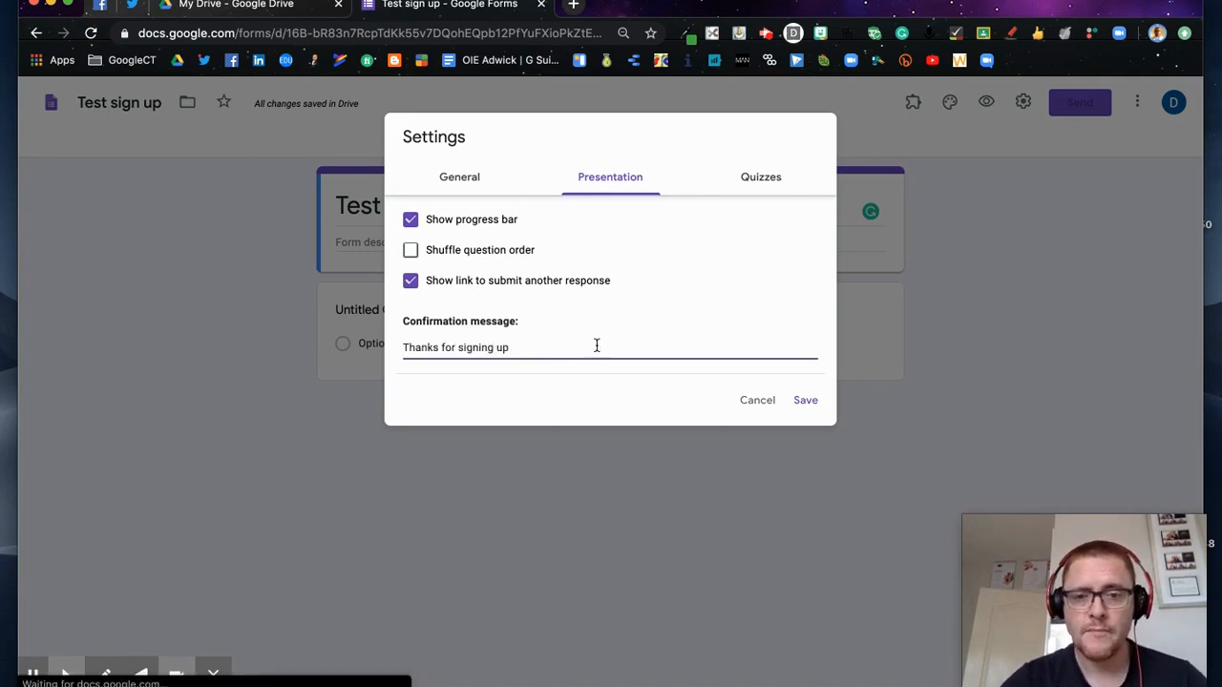
Step: Check the quiz options and the general settings, and save the form settings
click(770, 182)
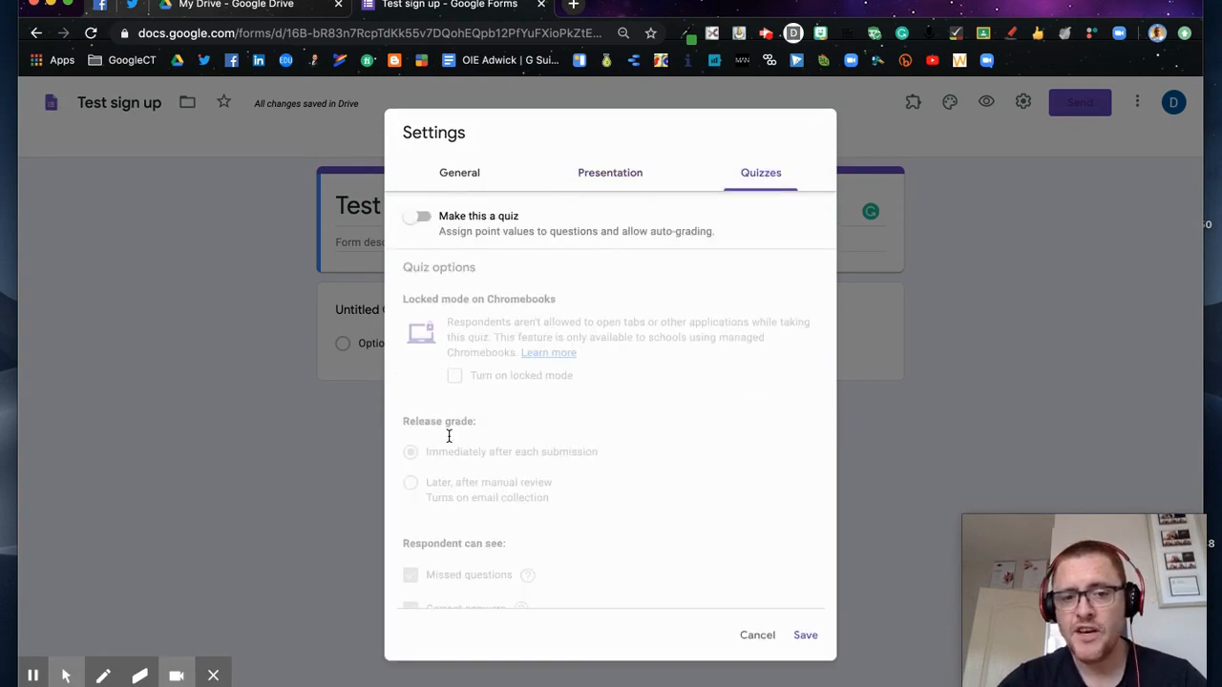
click(464, 176)
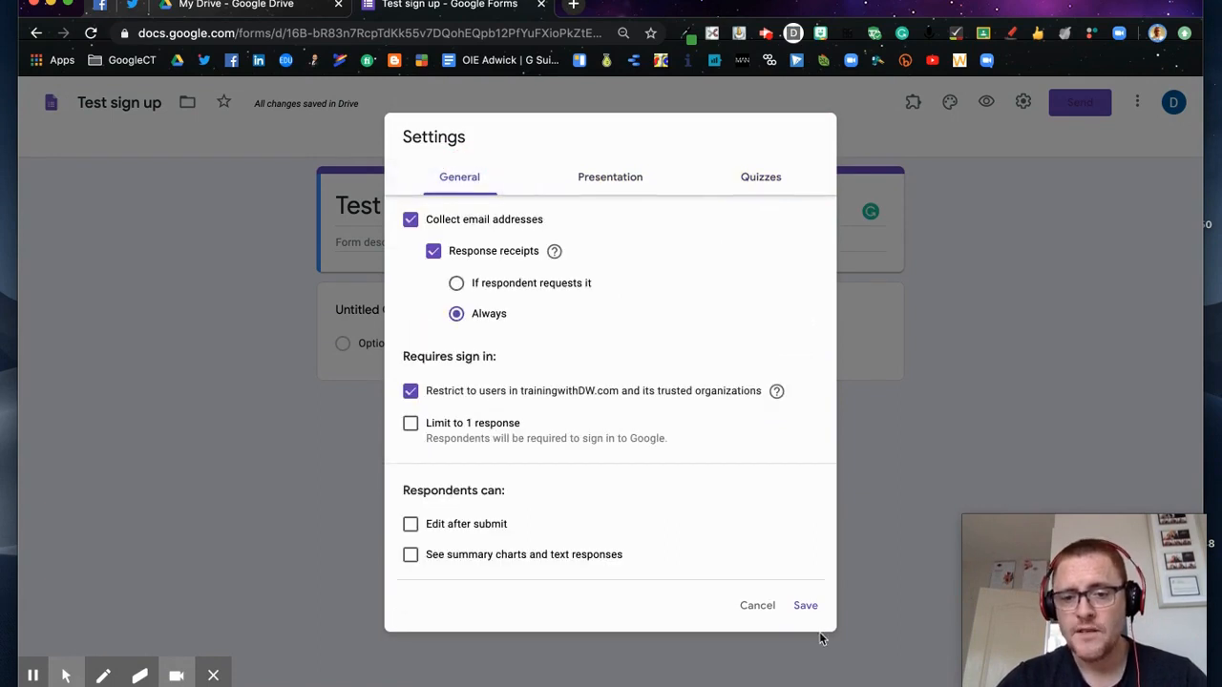
click(805, 605)
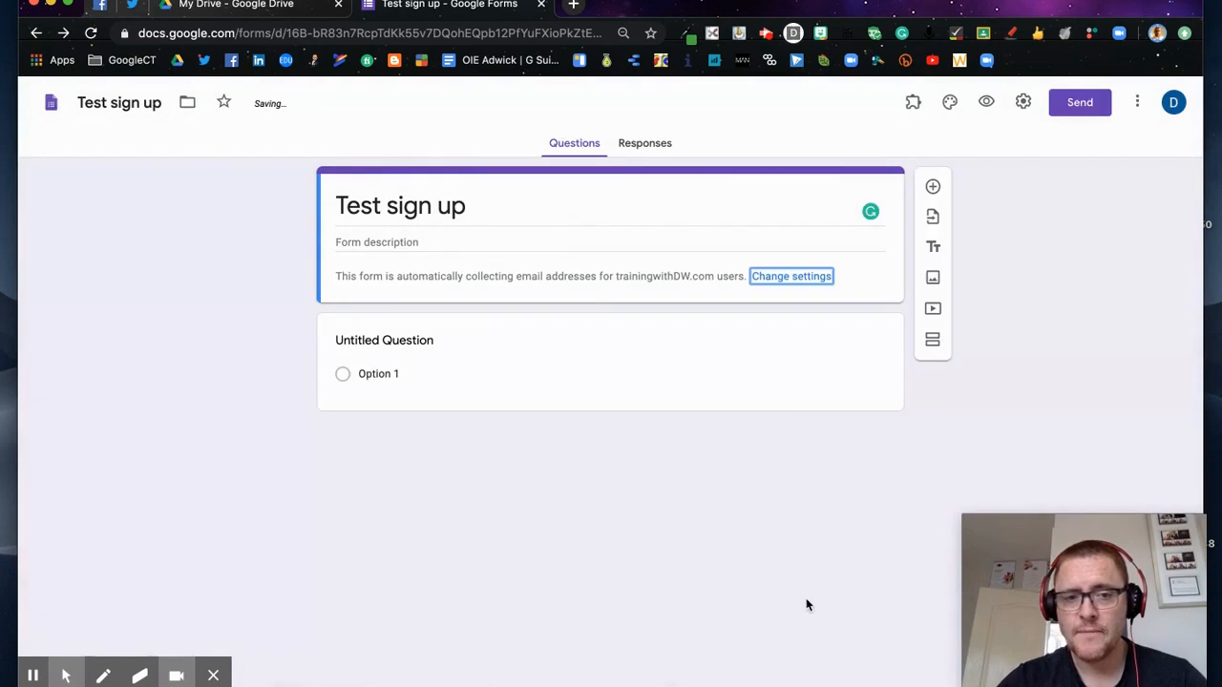
Step: Name the first question "Your name" and make it required
click(526, 370)
click(465, 354)
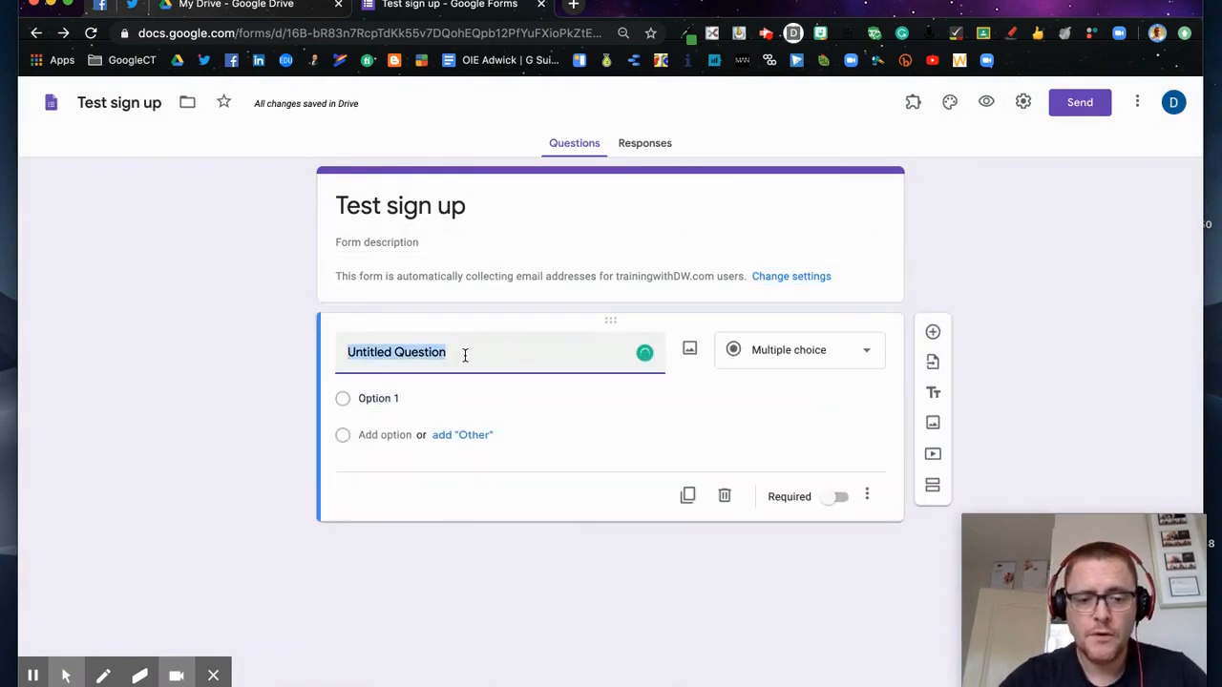
text(Your name)
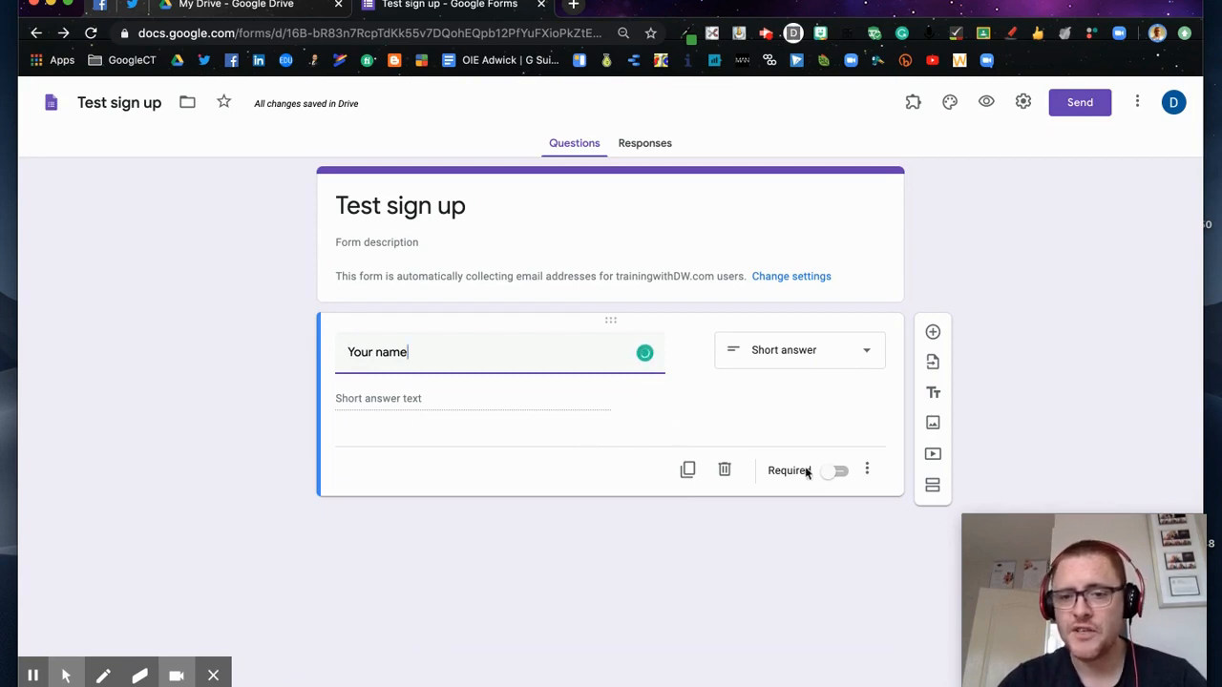
click(842, 472)
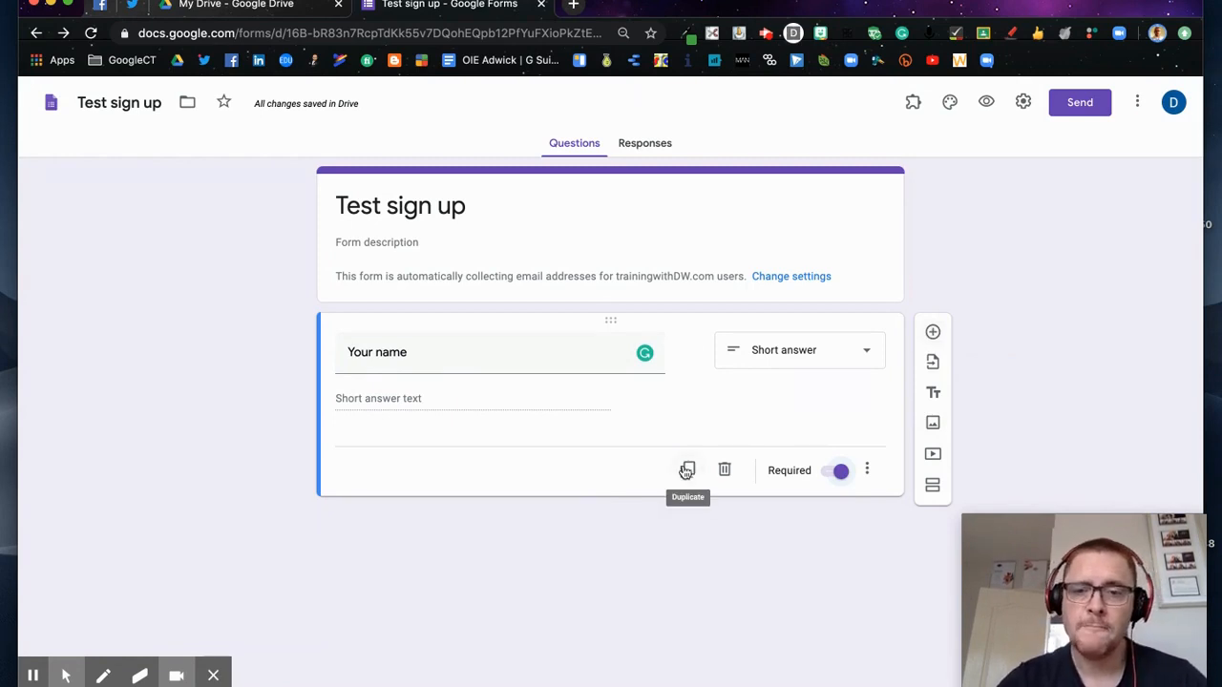
Step: Add a second question titled "Department" and set its type to Multiple choice
click(933, 332)
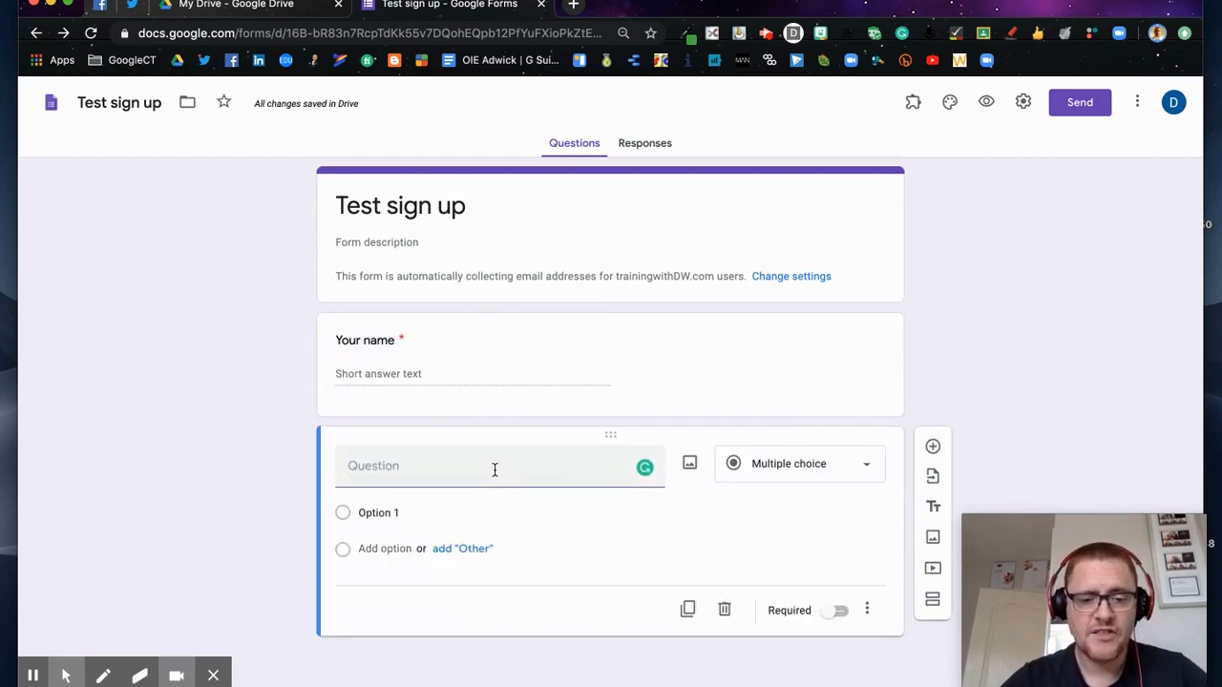
text(Dept)
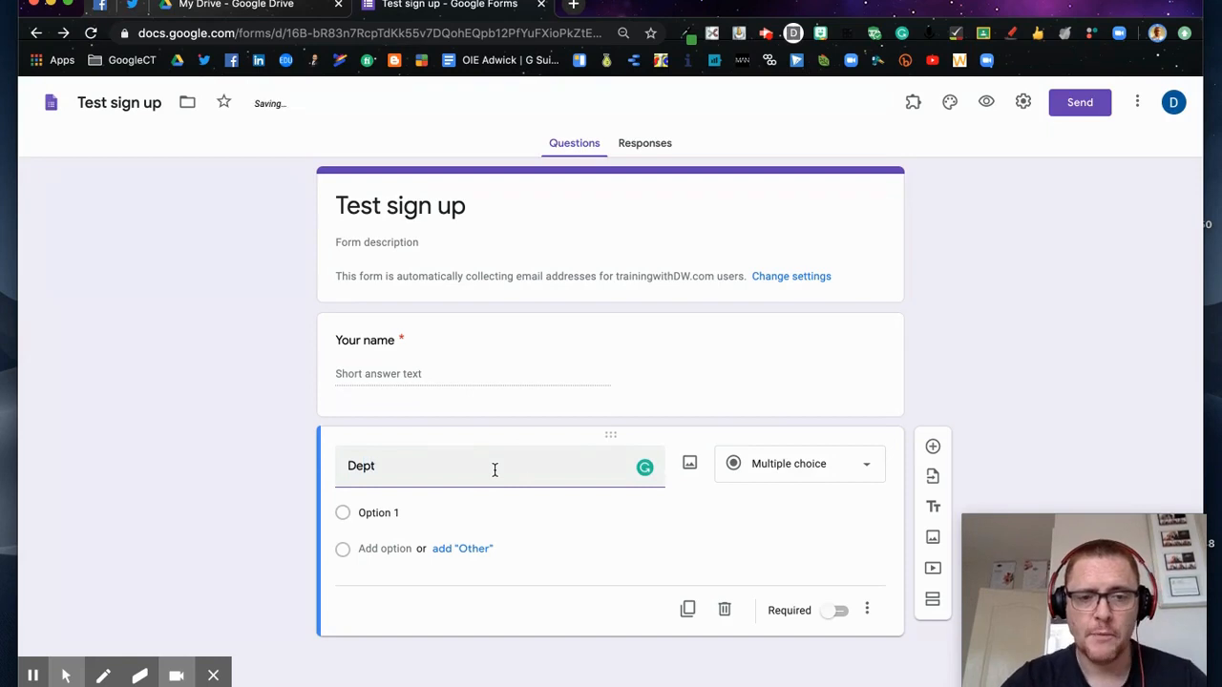
key(BackSpace)
text(artment)
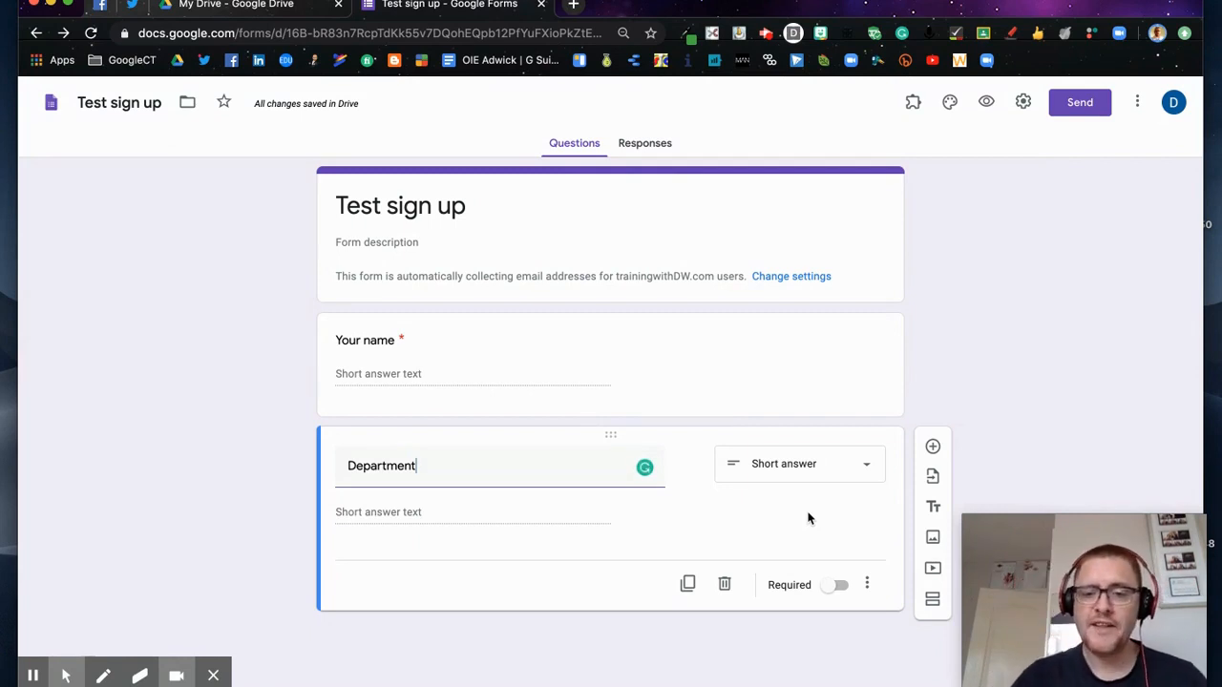
click(866, 464)
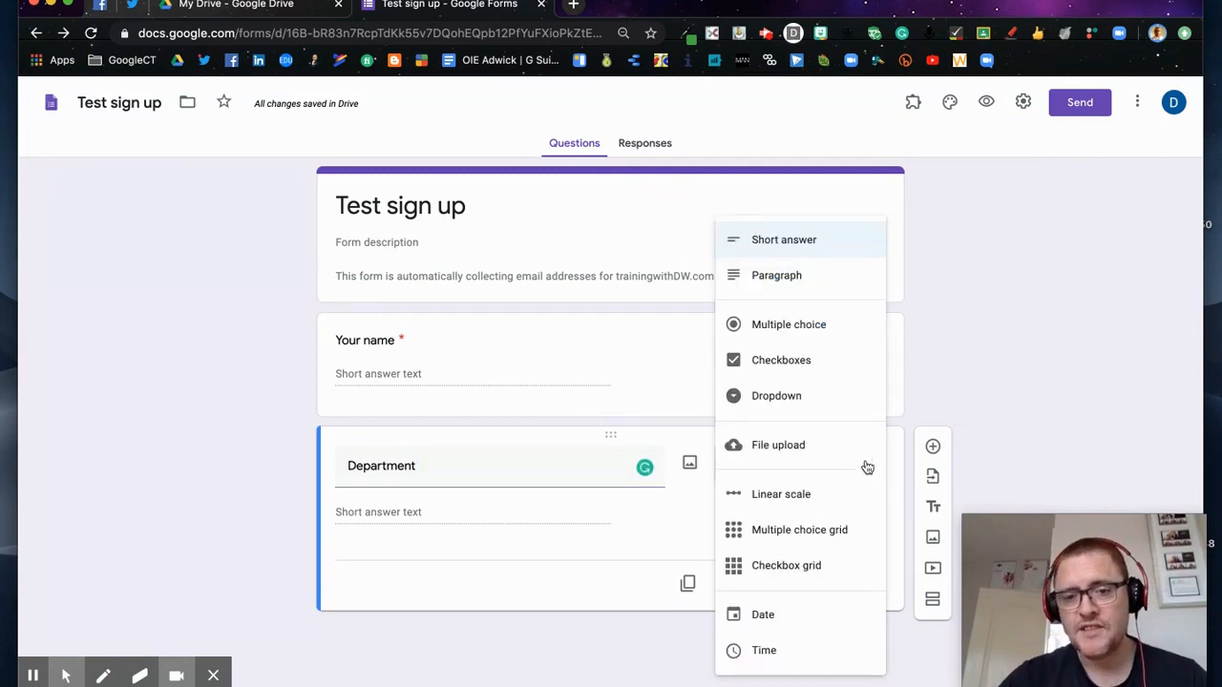
click(812, 328)
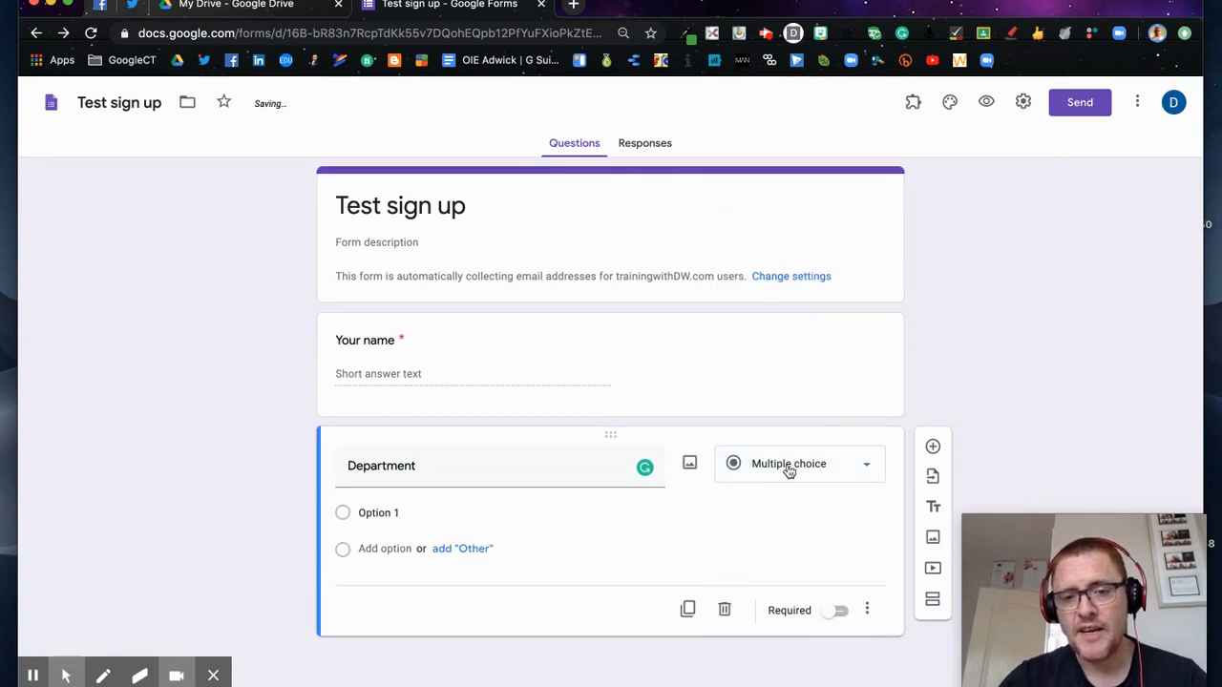
Step: Give the Department question the options Art, English and Science, and make it required
click(409, 512)
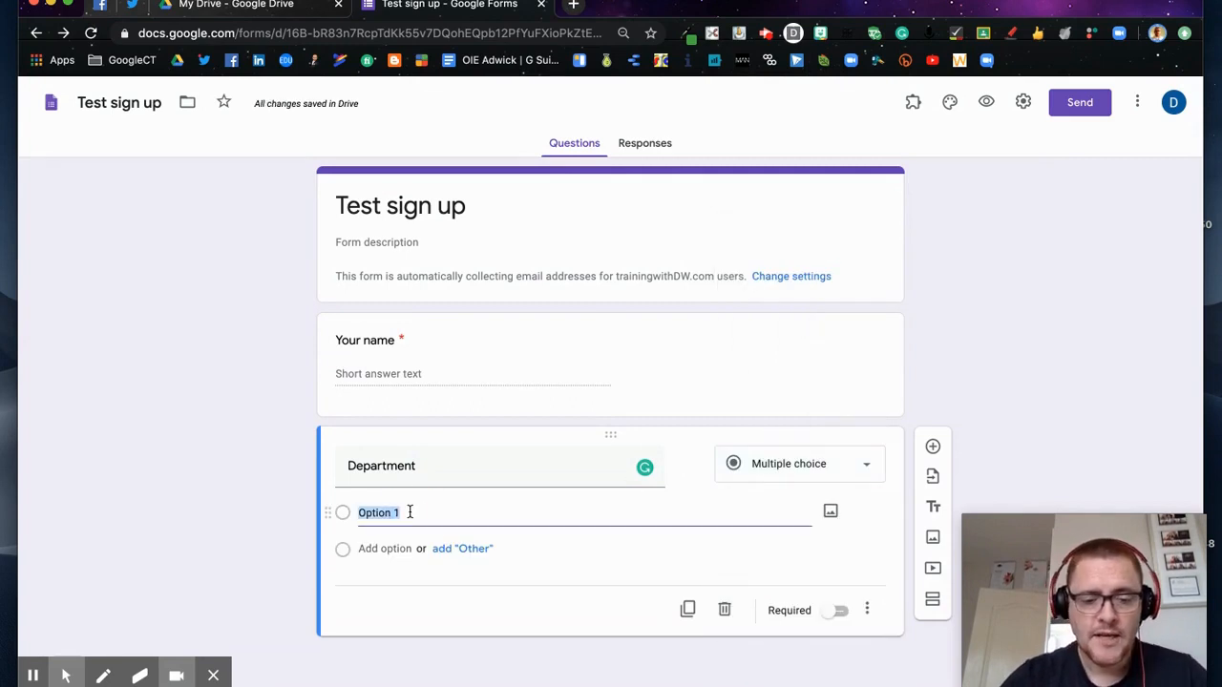
text(Art)
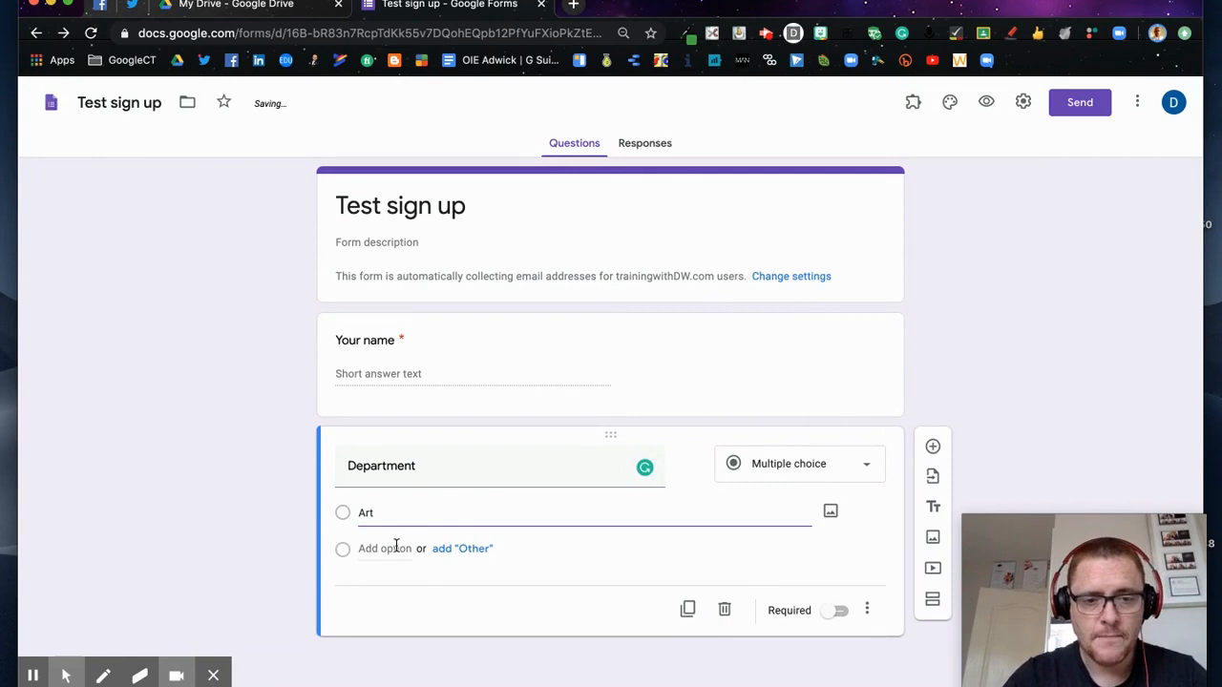
key(Return)
text(English)
click(387, 585)
text(Science)
scroll(386, 585, down, 2)
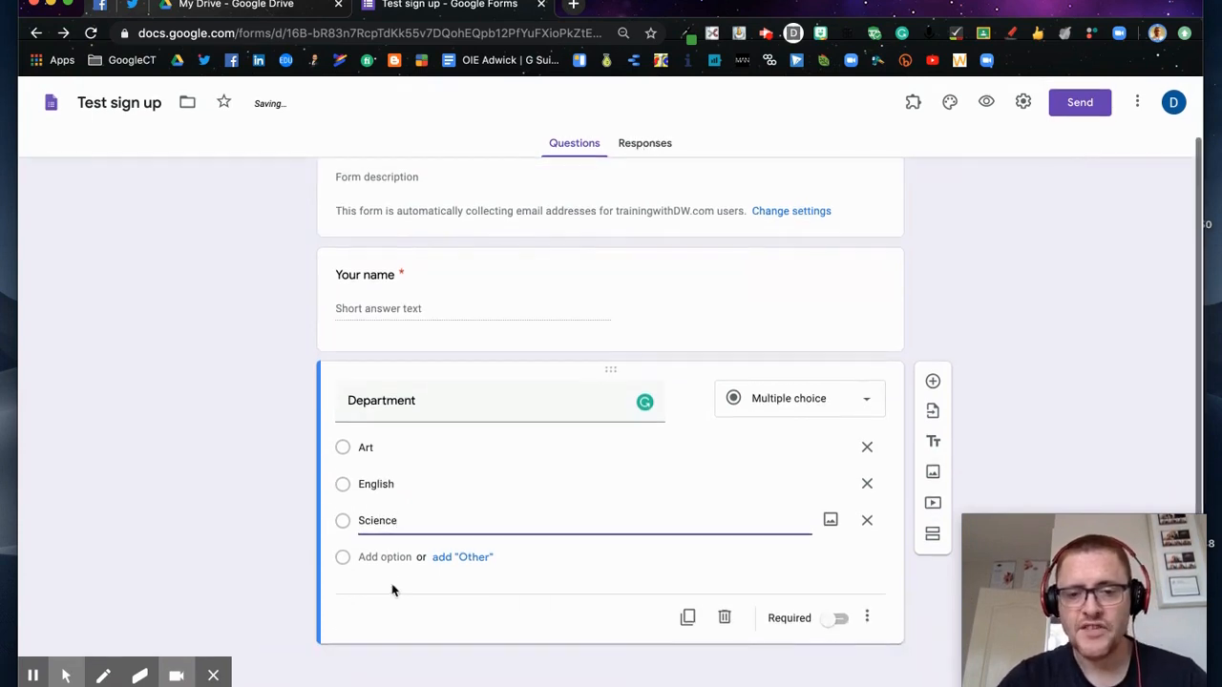
click(840, 619)
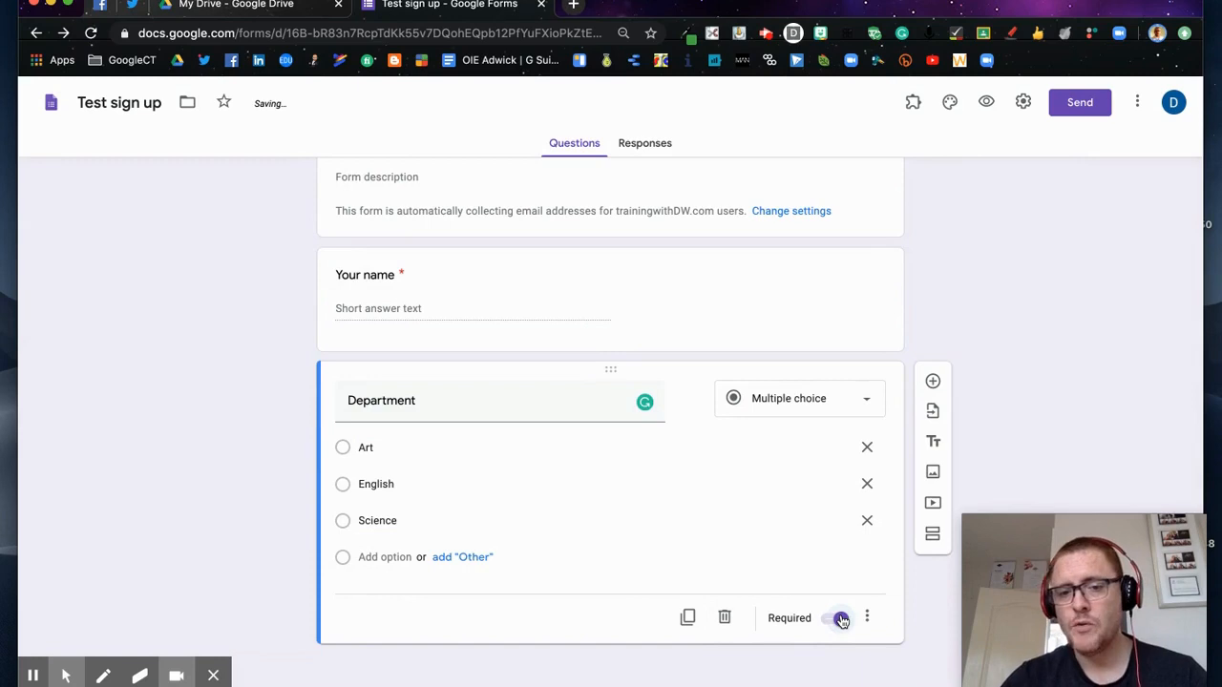
Step: Change the Department question's type to Dropdown and check its choices in the form preview
click(868, 401)
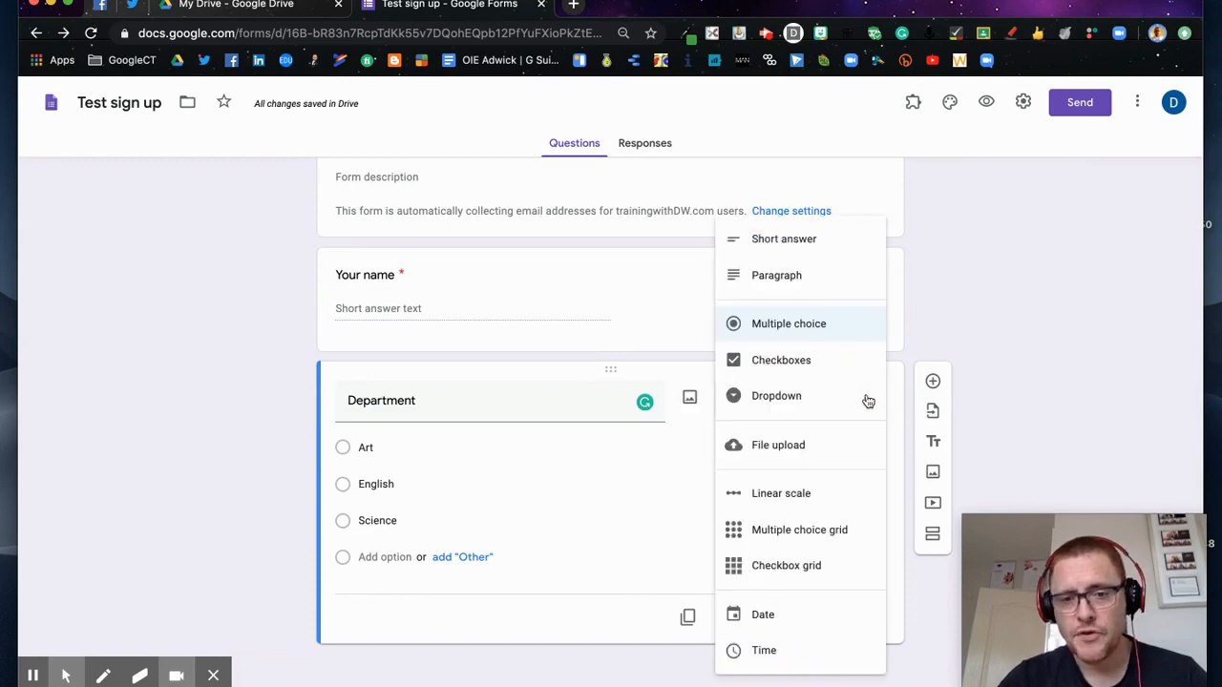
click(808, 397)
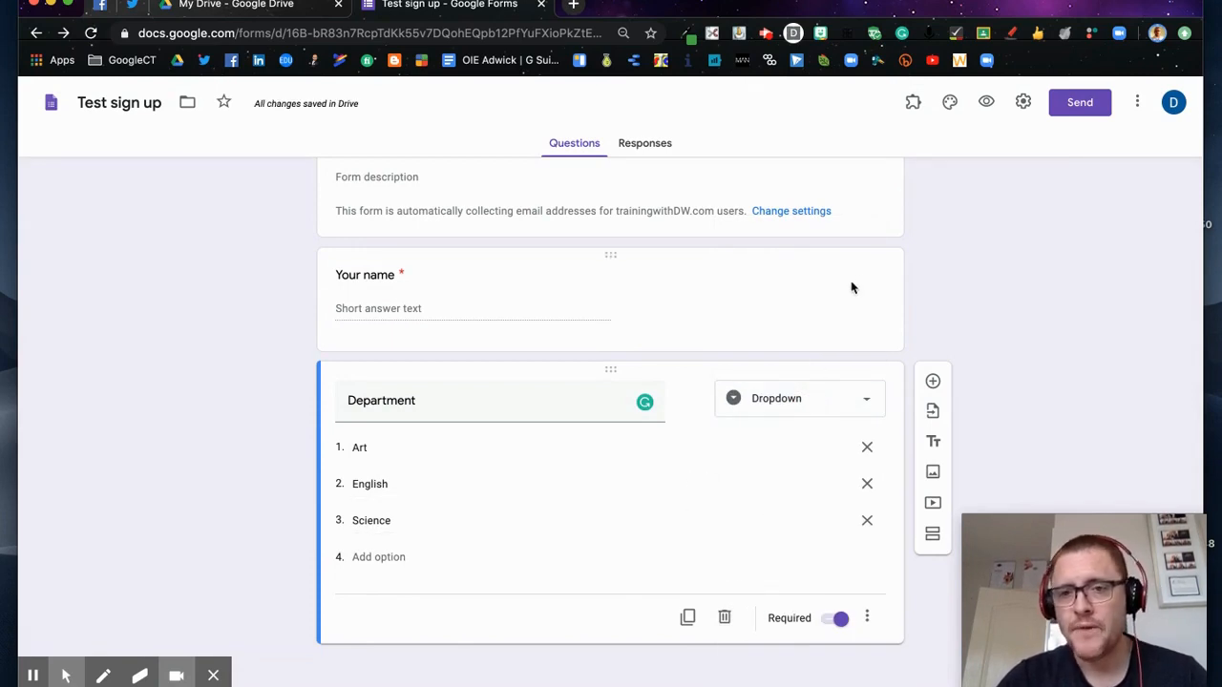
click(987, 104)
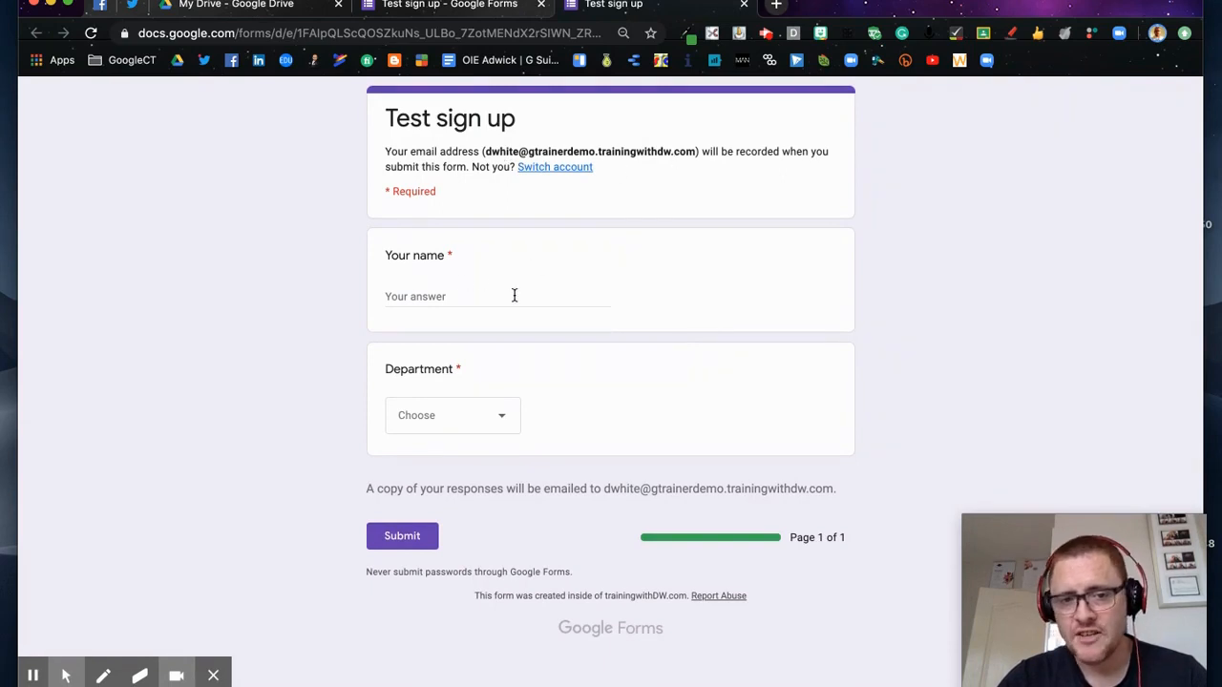
click(504, 420)
click(559, 396)
Step: Set the Department question back to Multiple choice and refresh the form preview
click(415, 11)
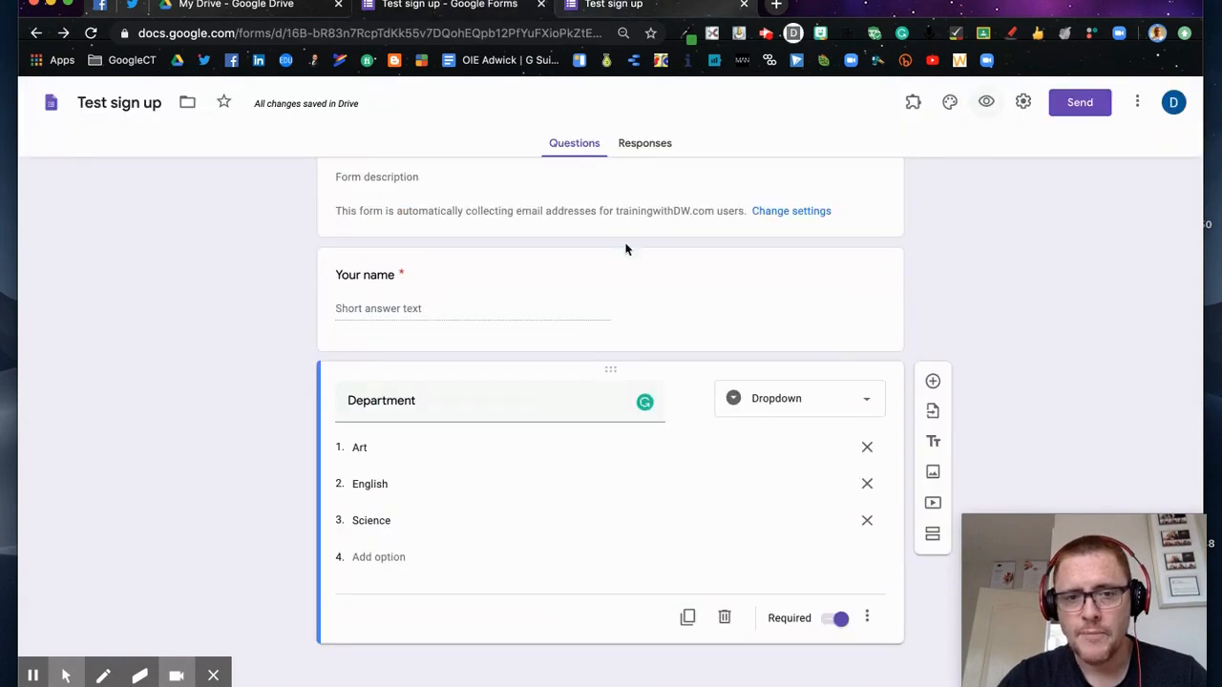
click(861, 408)
click(807, 322)
click(646, 10)
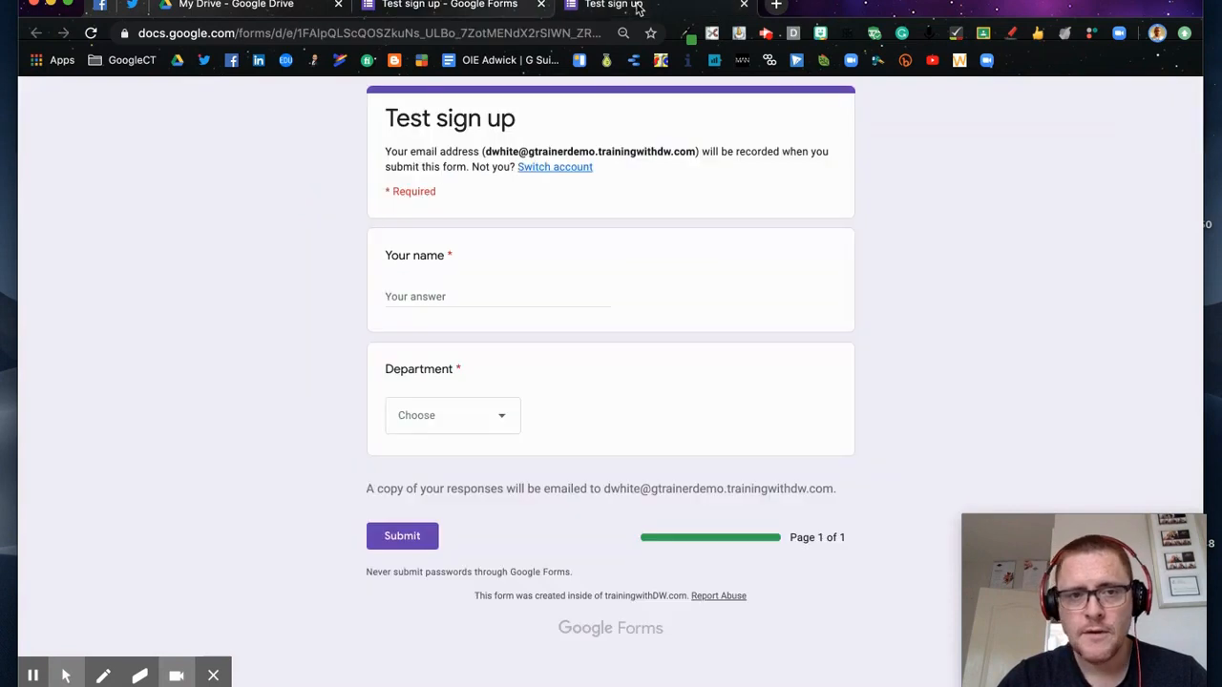
click(90, 33)
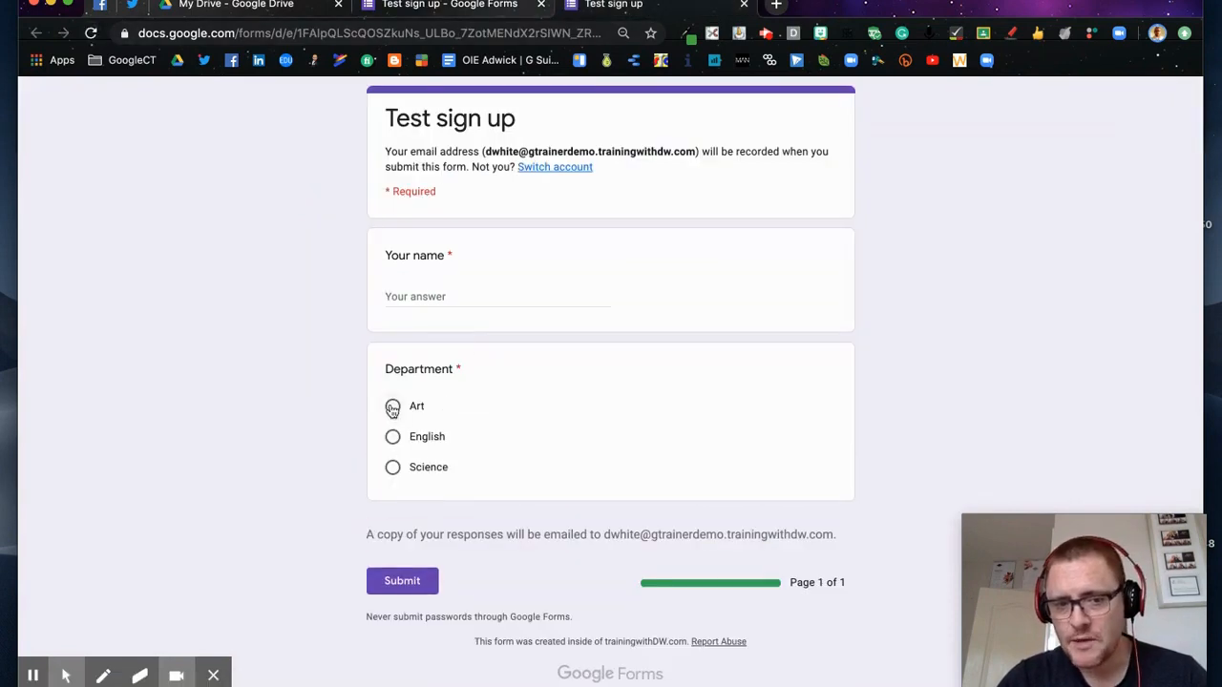
Step: Return to the form editor and check the additional options available for the Department question
click(444, 11)
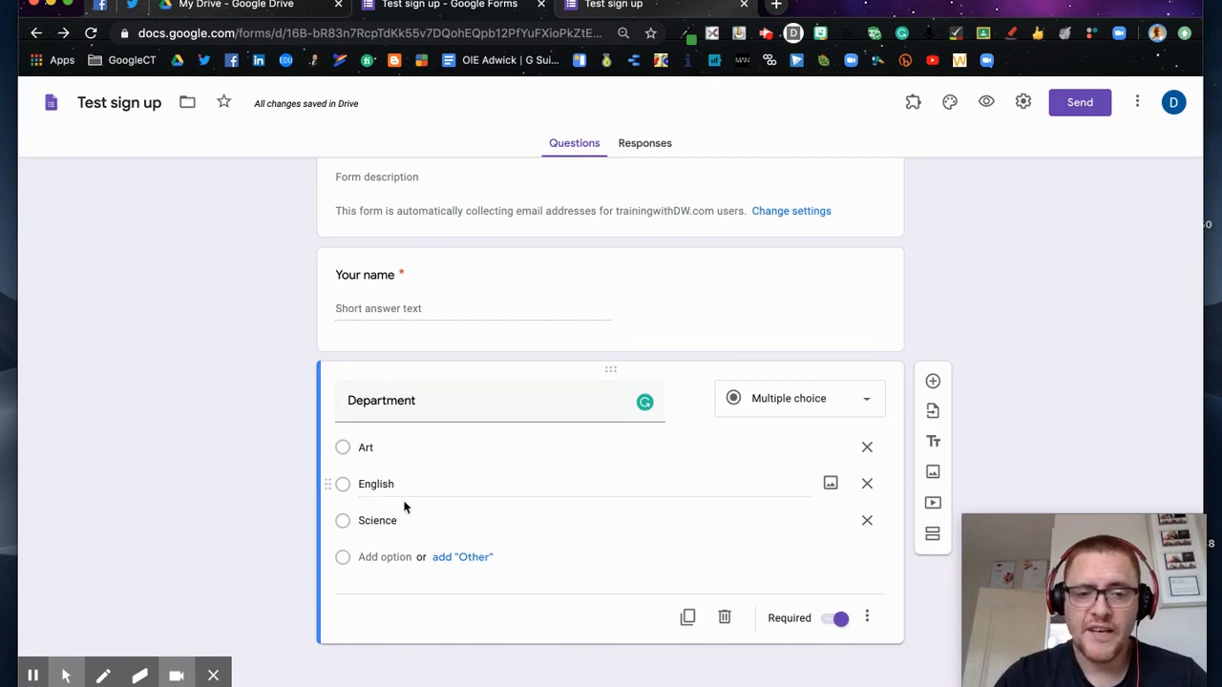
click(869, 612)
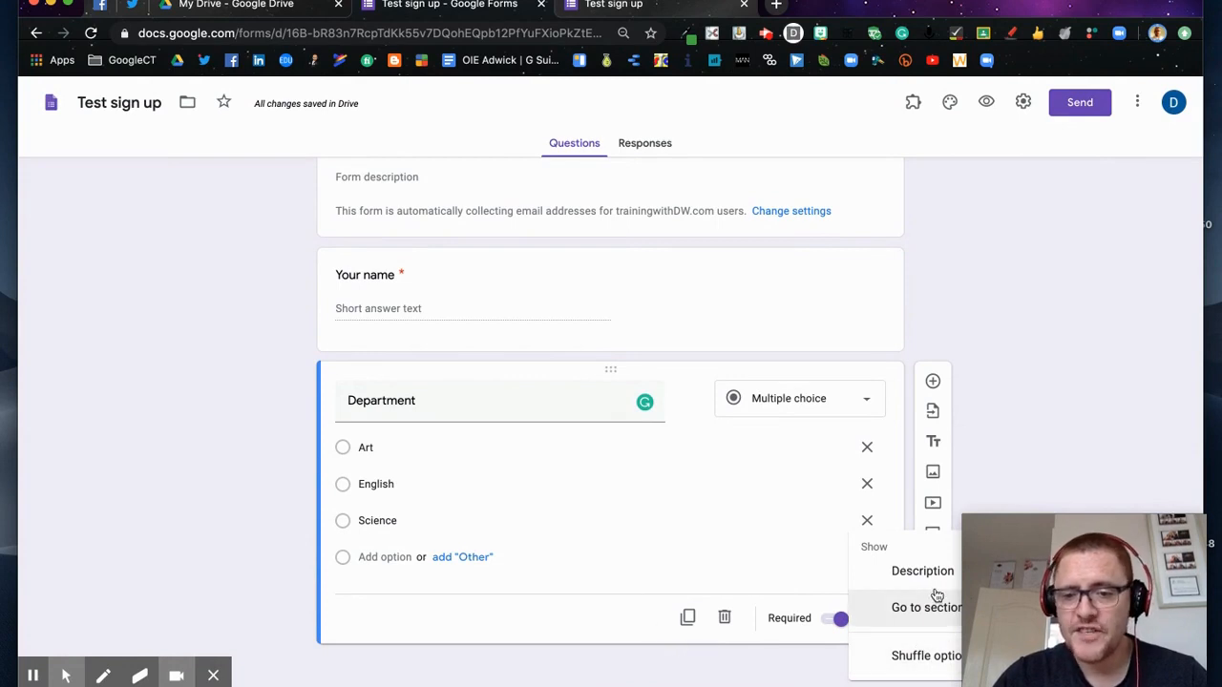
click(1072, 386)
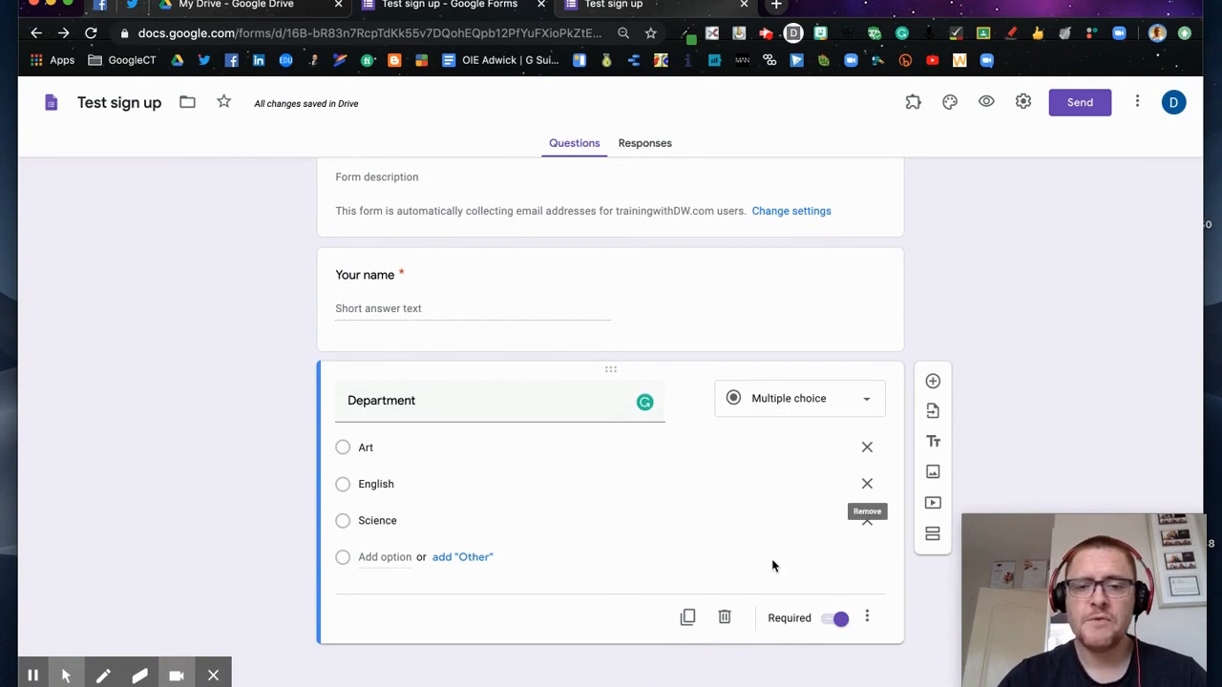
Step: Add a required Paragraph question titled "What would you like to cover?"
click(934, 382)
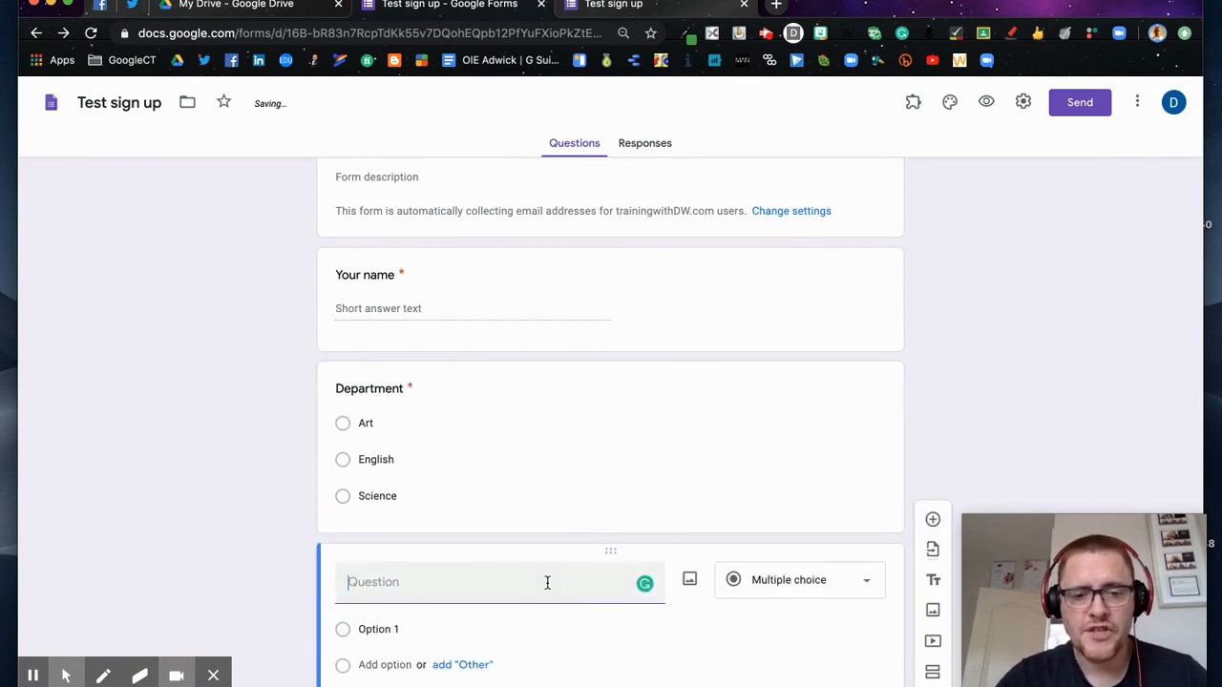
text(What woul)
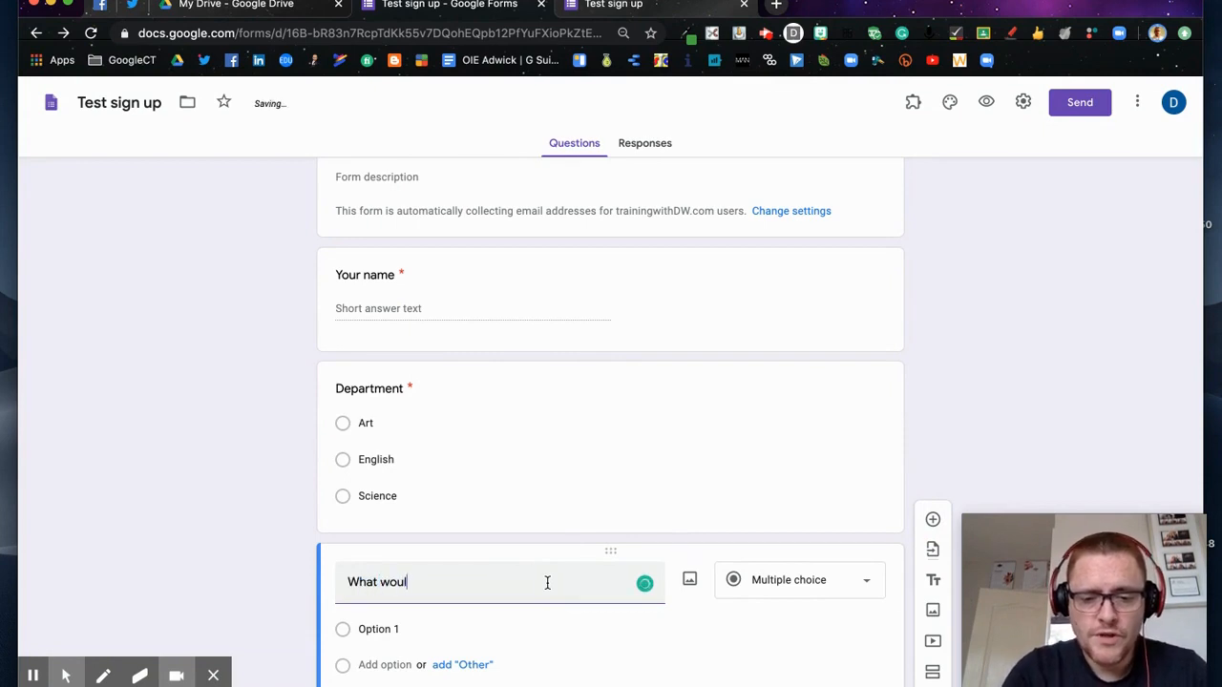
text(d you like)
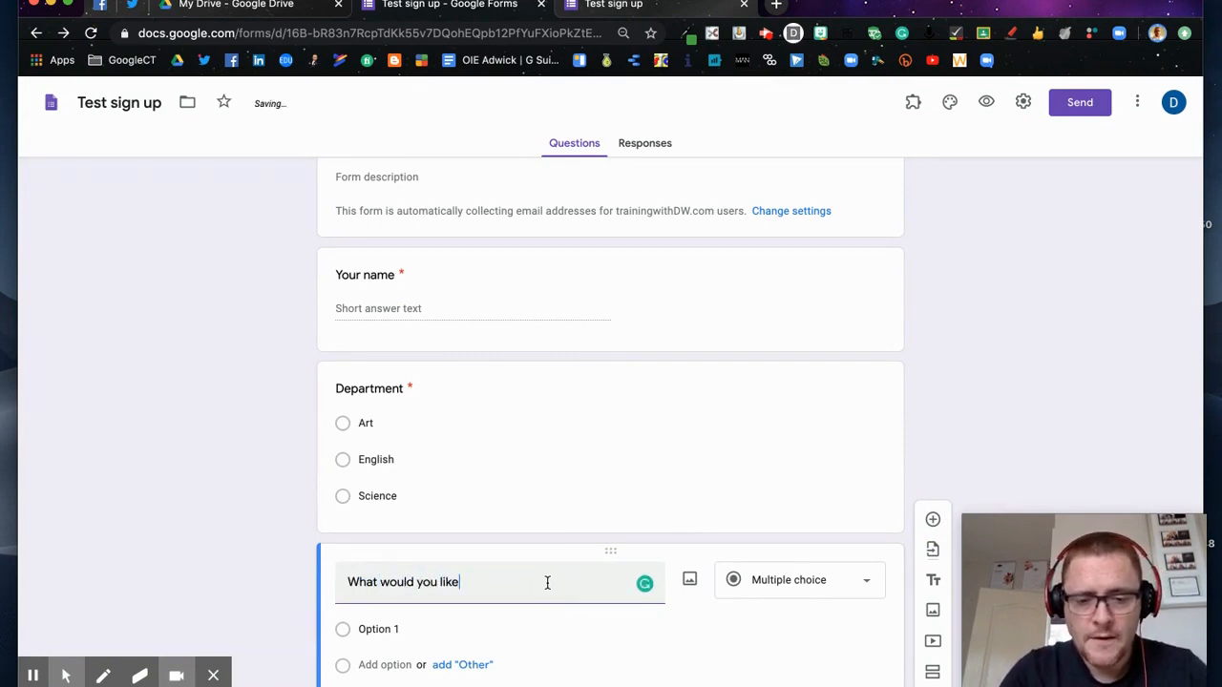
text( to cover?)
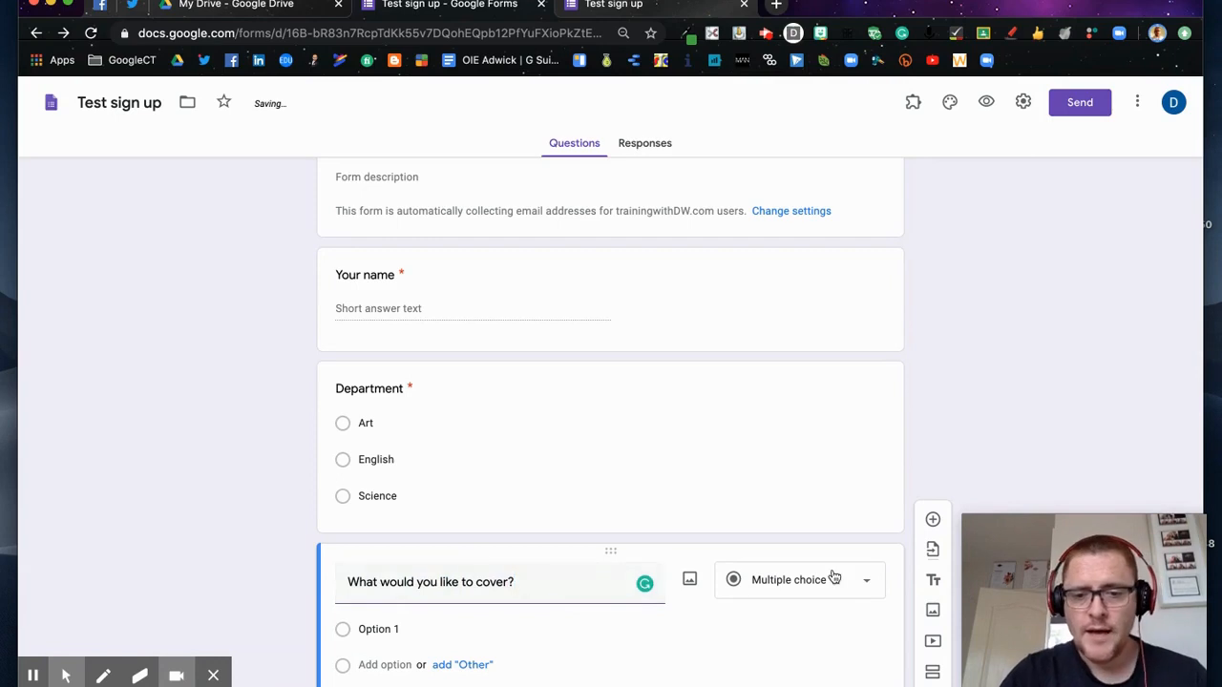
click(869, 582)
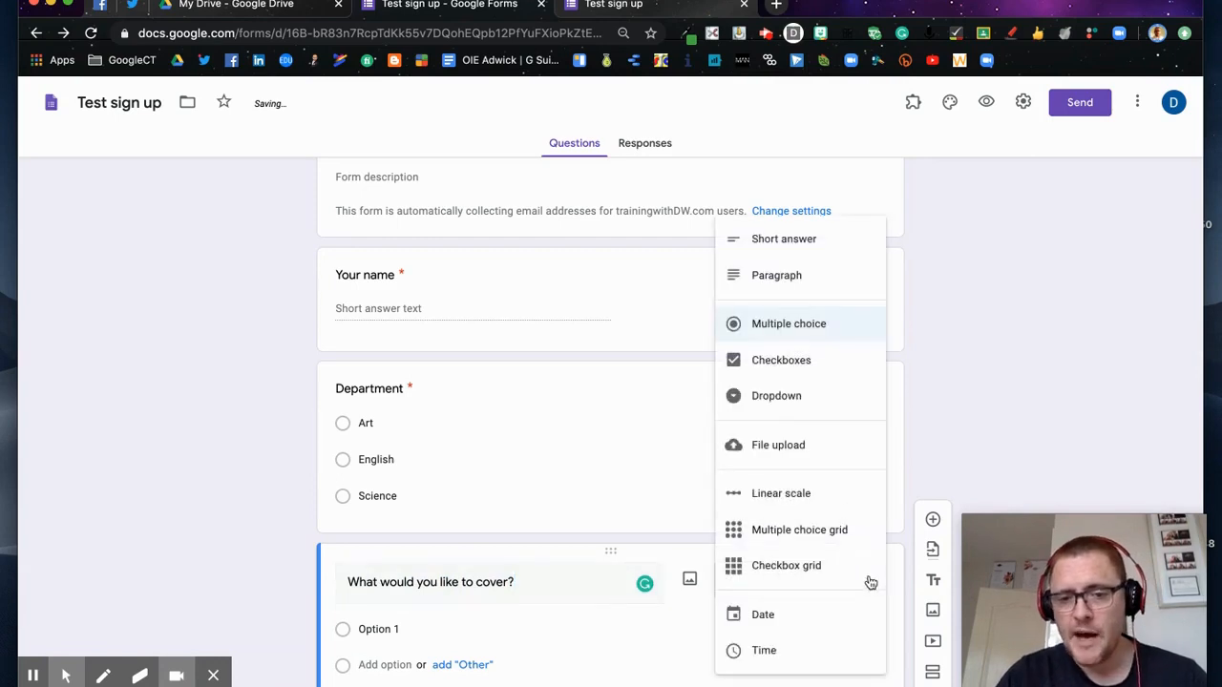
click(809, 274)
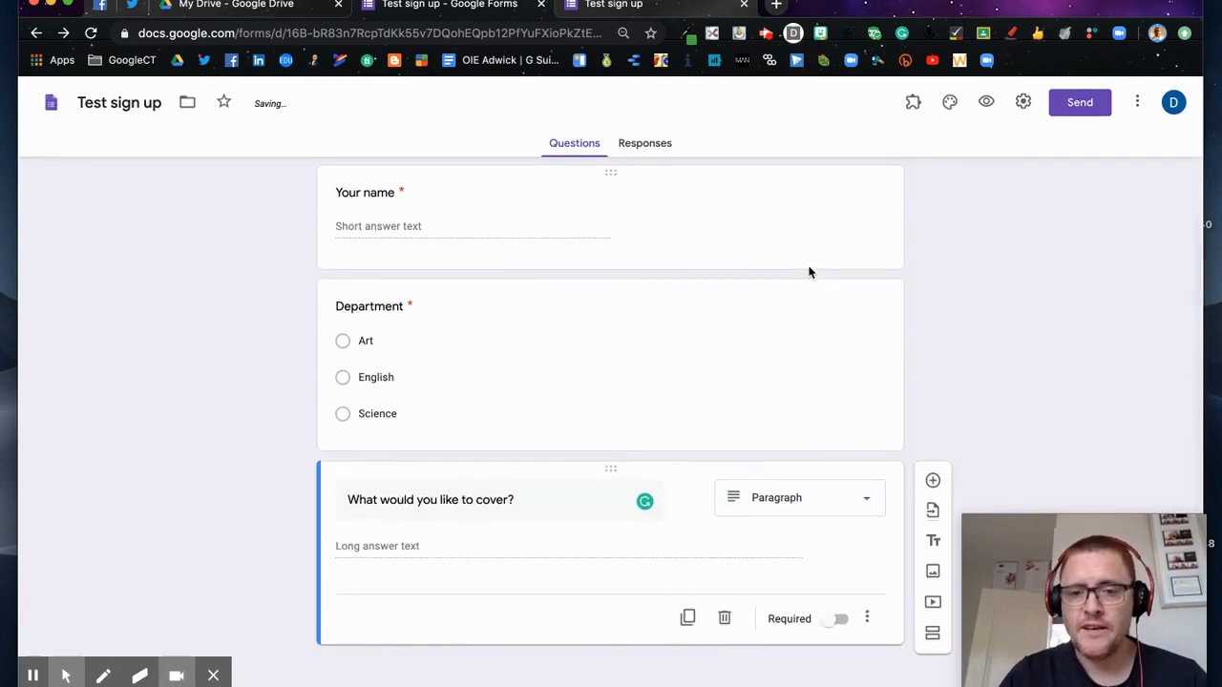
click(840, 619)
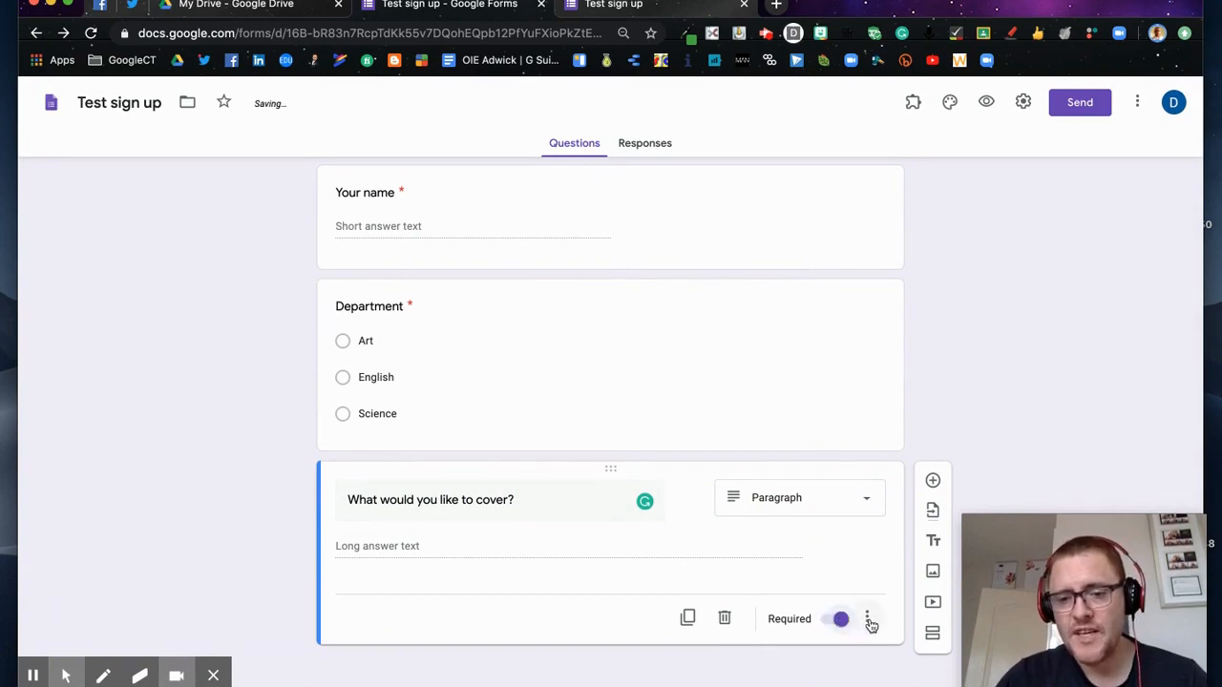
Step: Add response validation to the "What would you like to cover?" question, with a minimum character count of 50
click(867, 620)
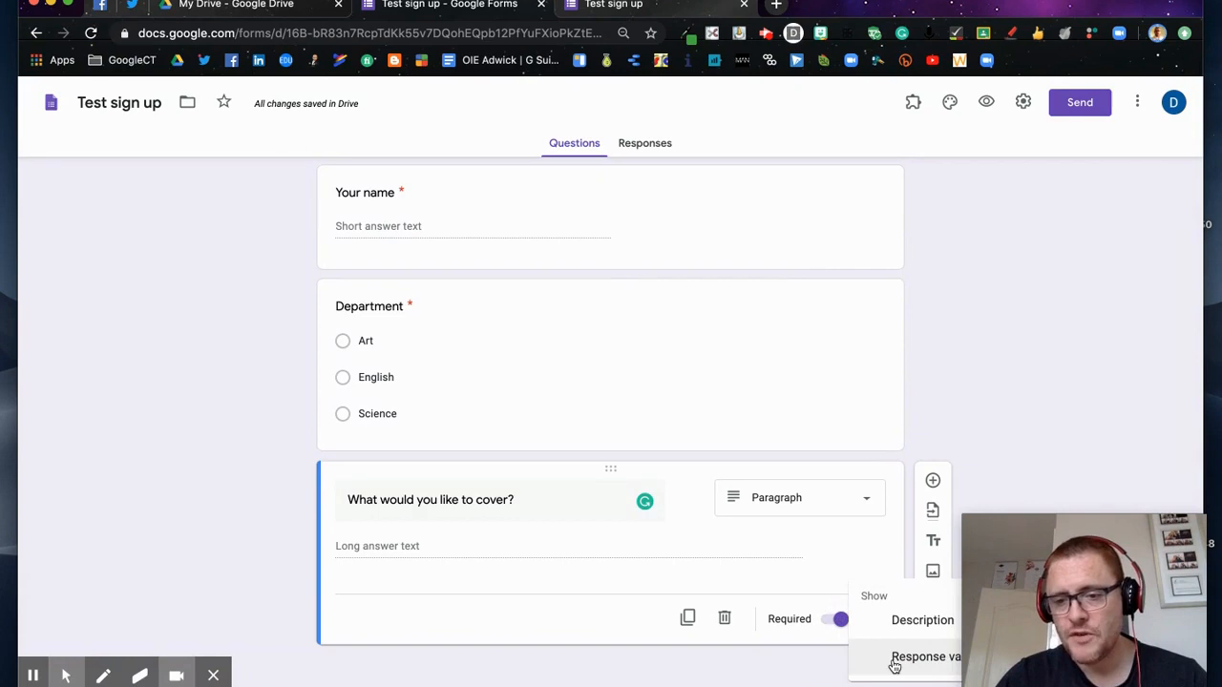
drag(1036, 570, 1048, 191)
click(926, 658)
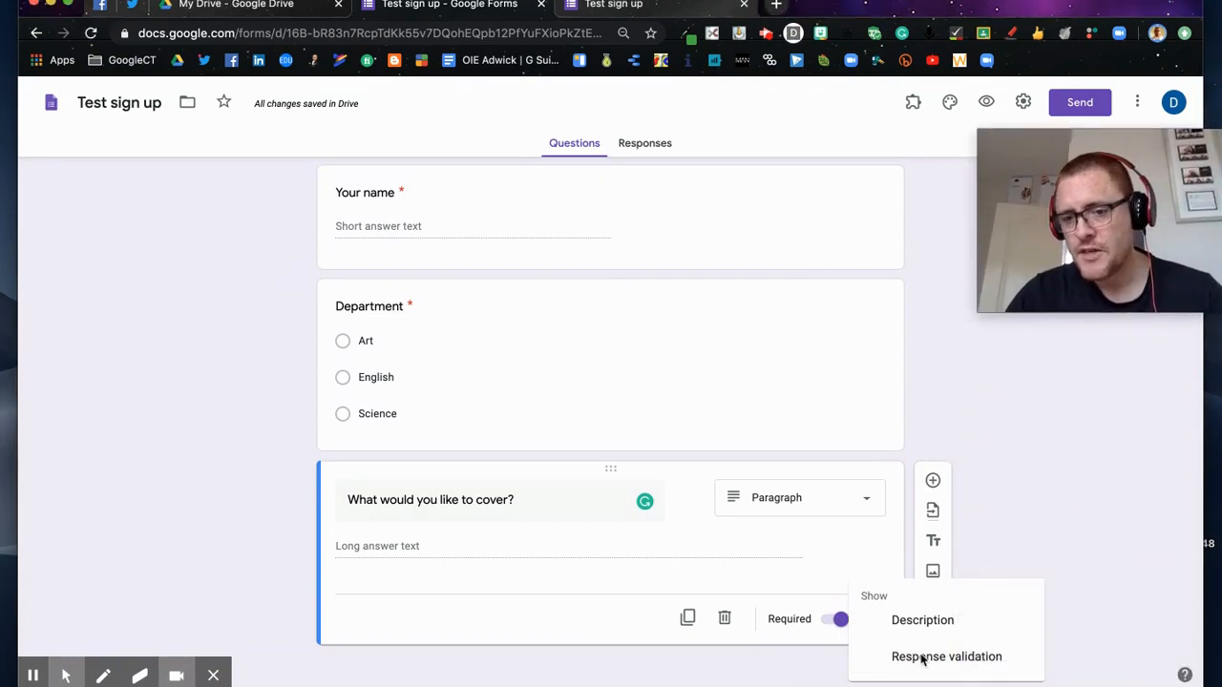
click(902, 657)
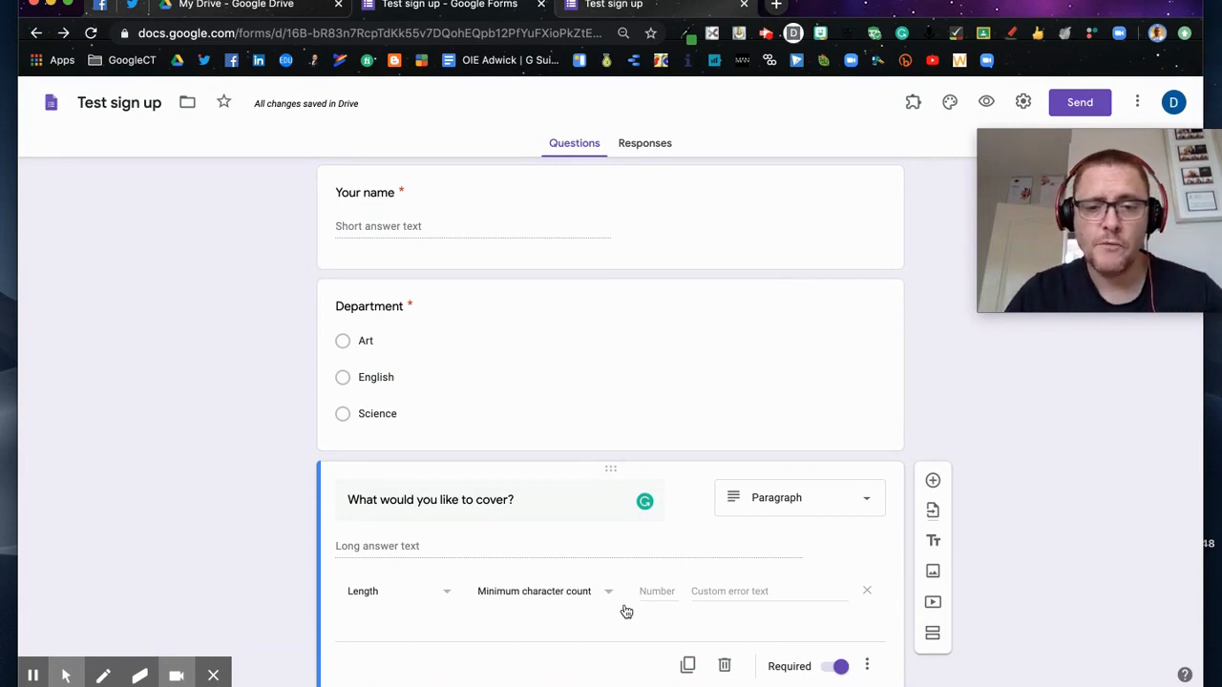
click(647, 591)
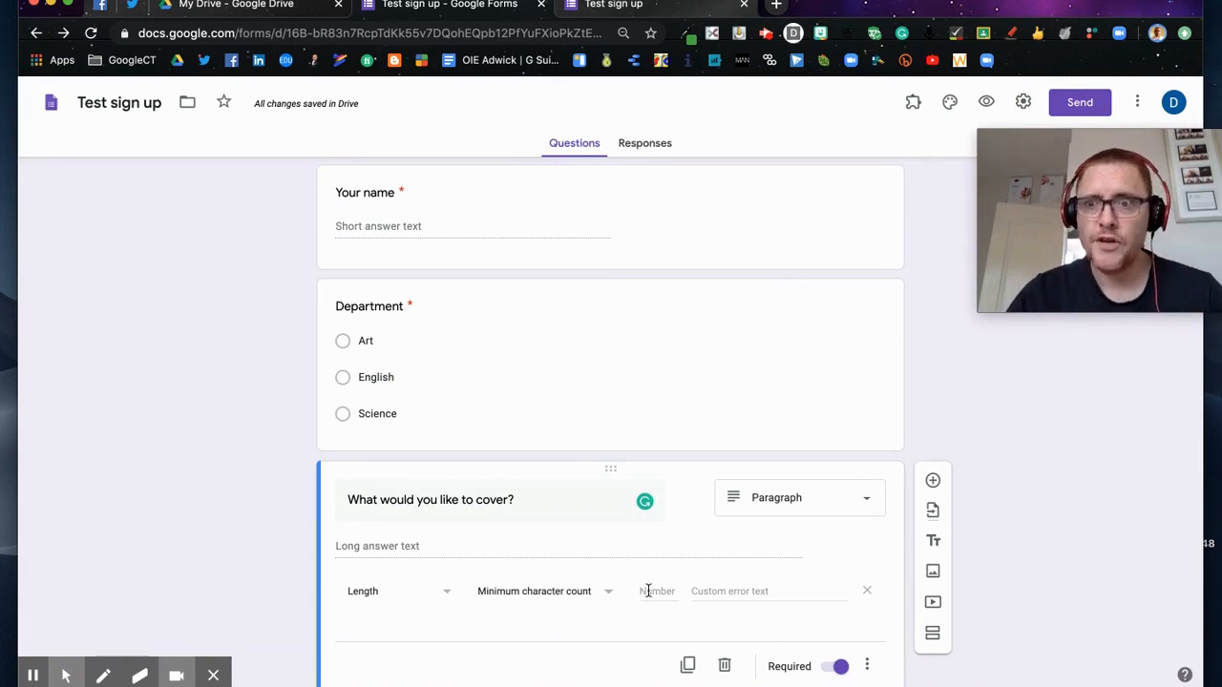
text(50)
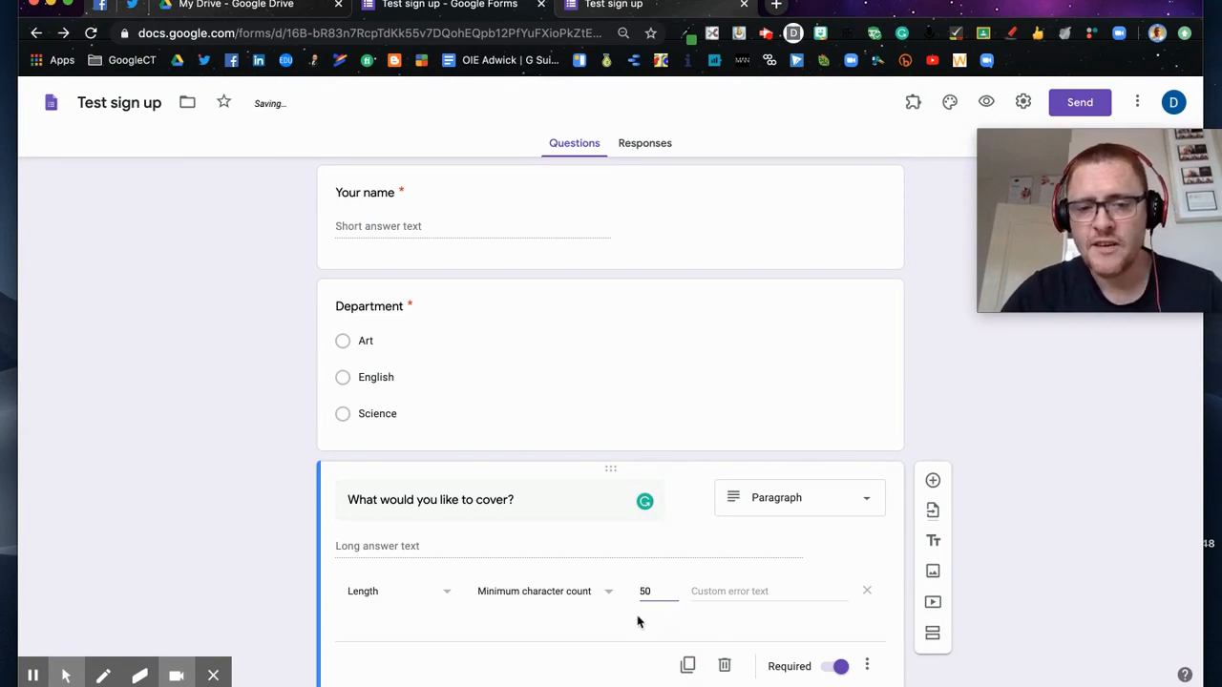
Step: Review the other validation rule choices and set the custom error text to "I need more detail than this please"
click(606, 591)
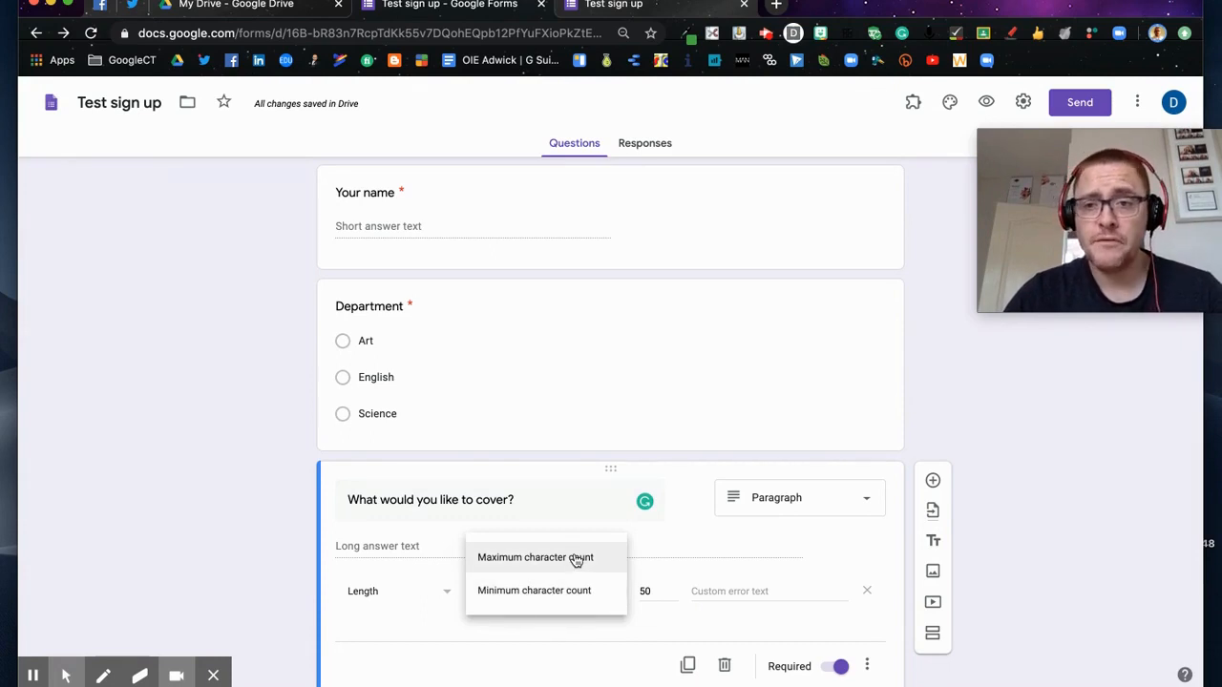
click(445, 592)
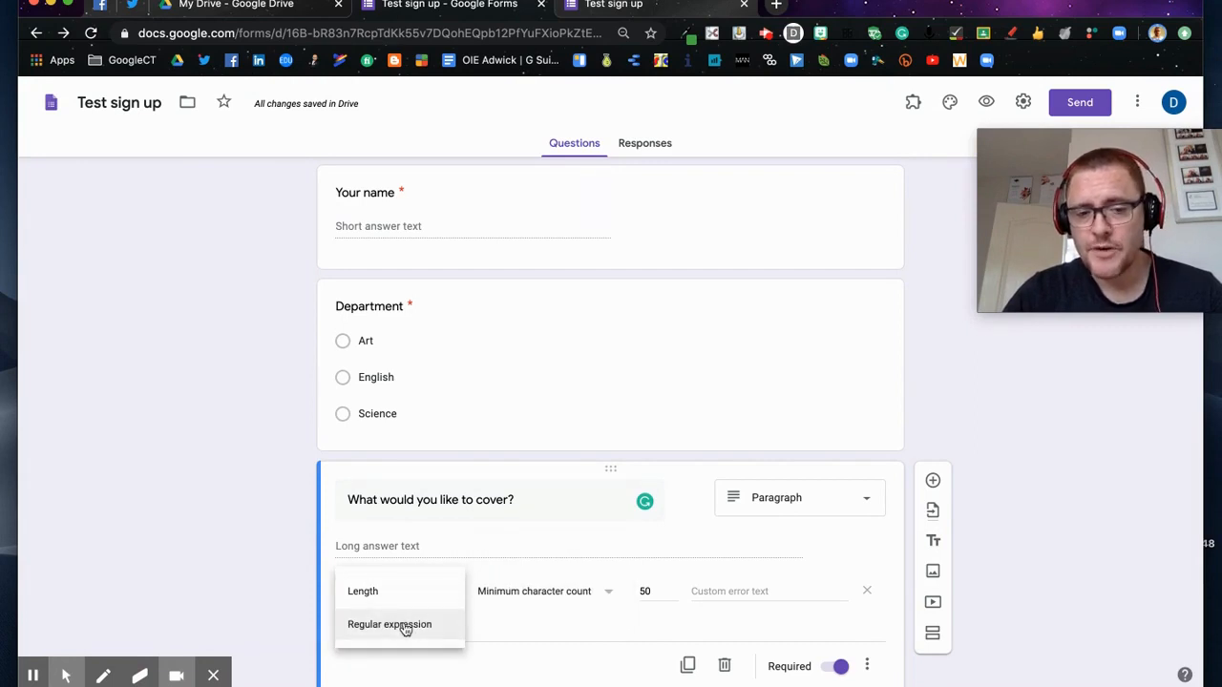
click(552, 585)
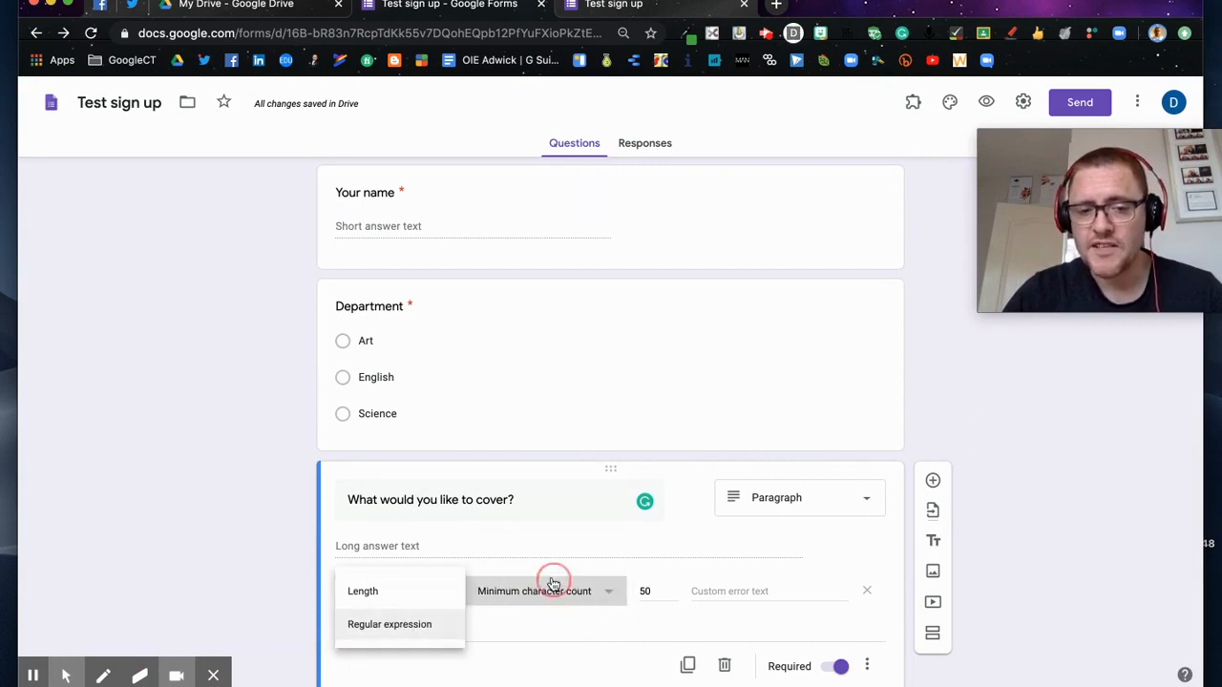
click(562, 594)
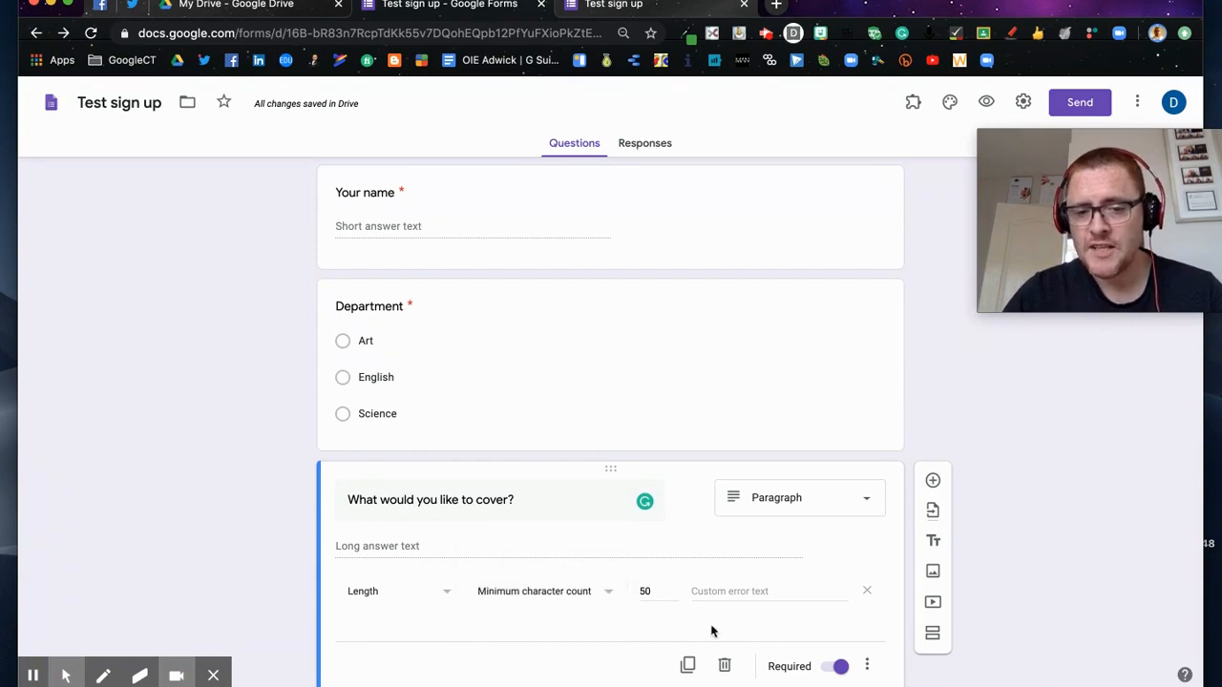
click(741, 591)
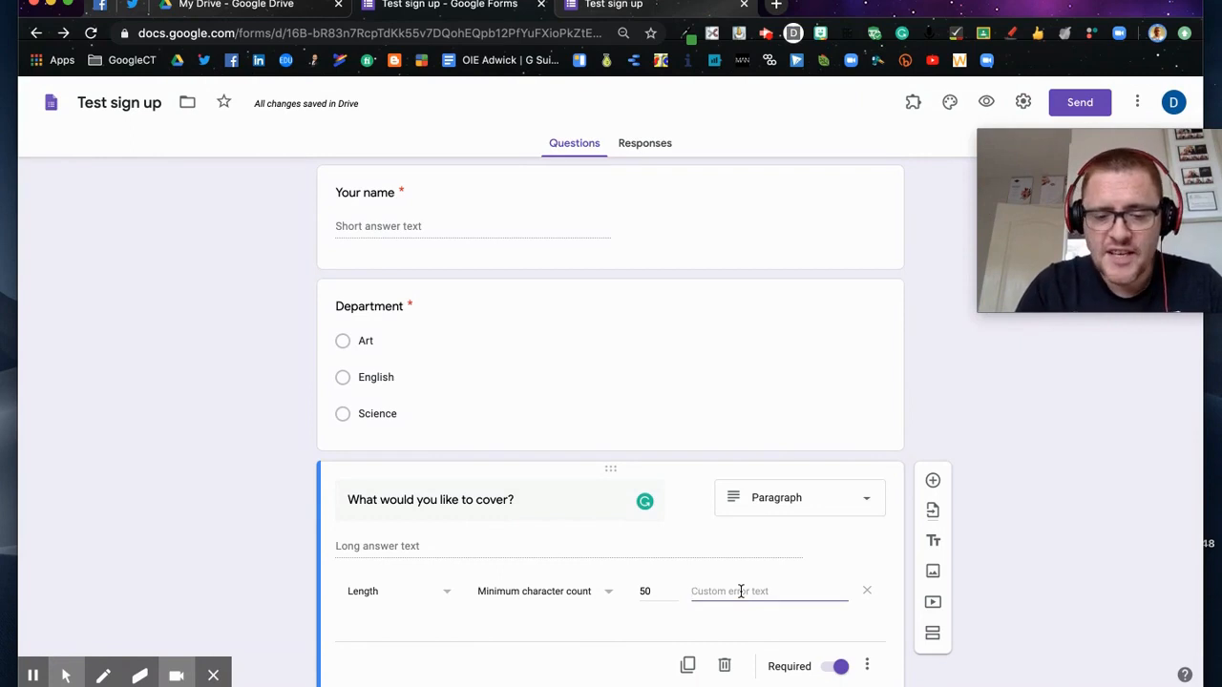
text(I)
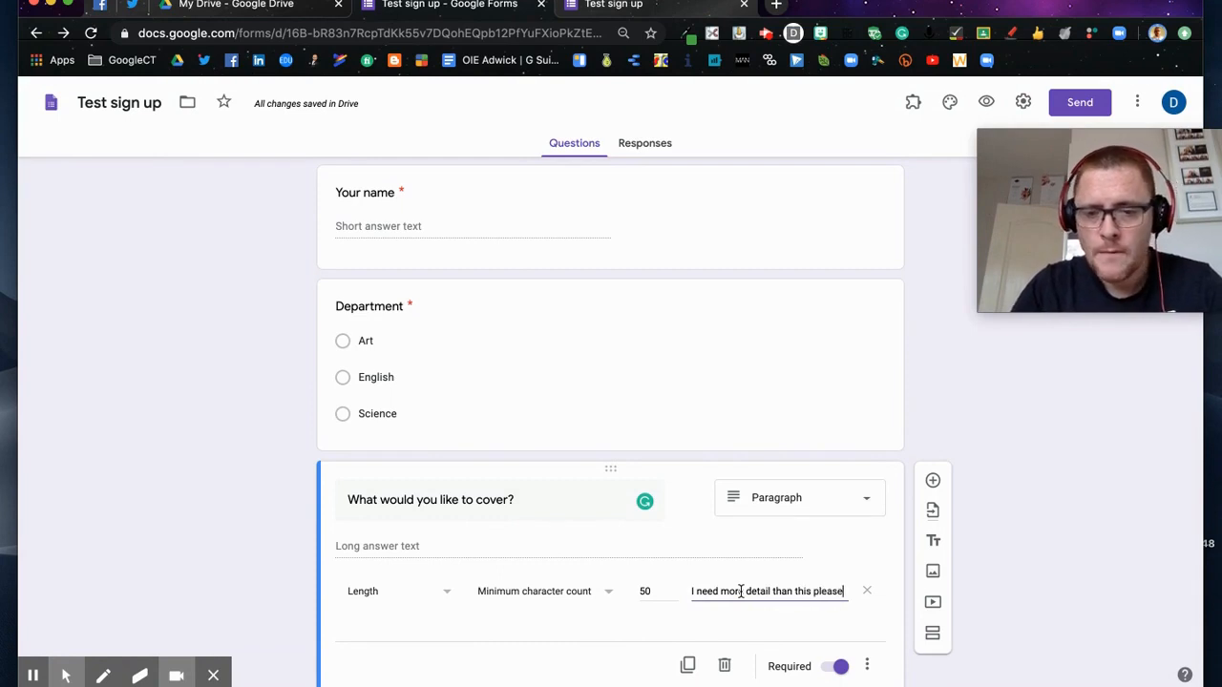
Step: Refresh the form preview, answer "What would you like to cover?" with "Google forms", and fill in the respondent's name
click(645, 6)
click(90, 33)
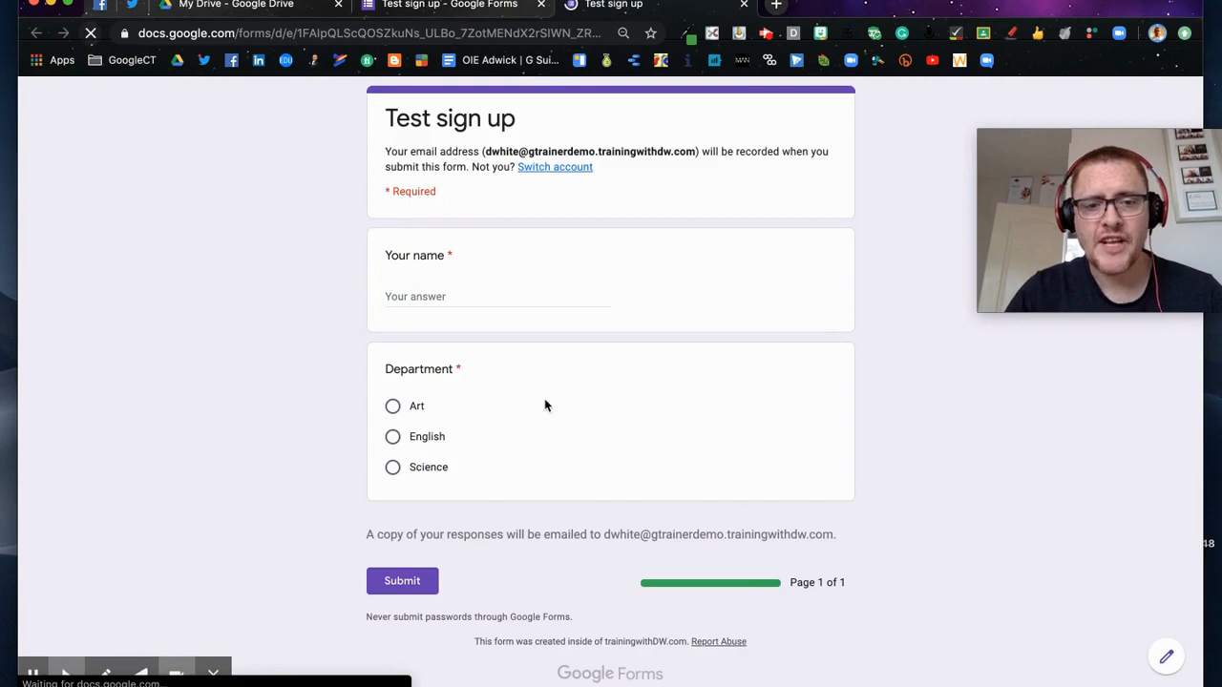
scroll(546, 405, down, 2)
click(468, 460)
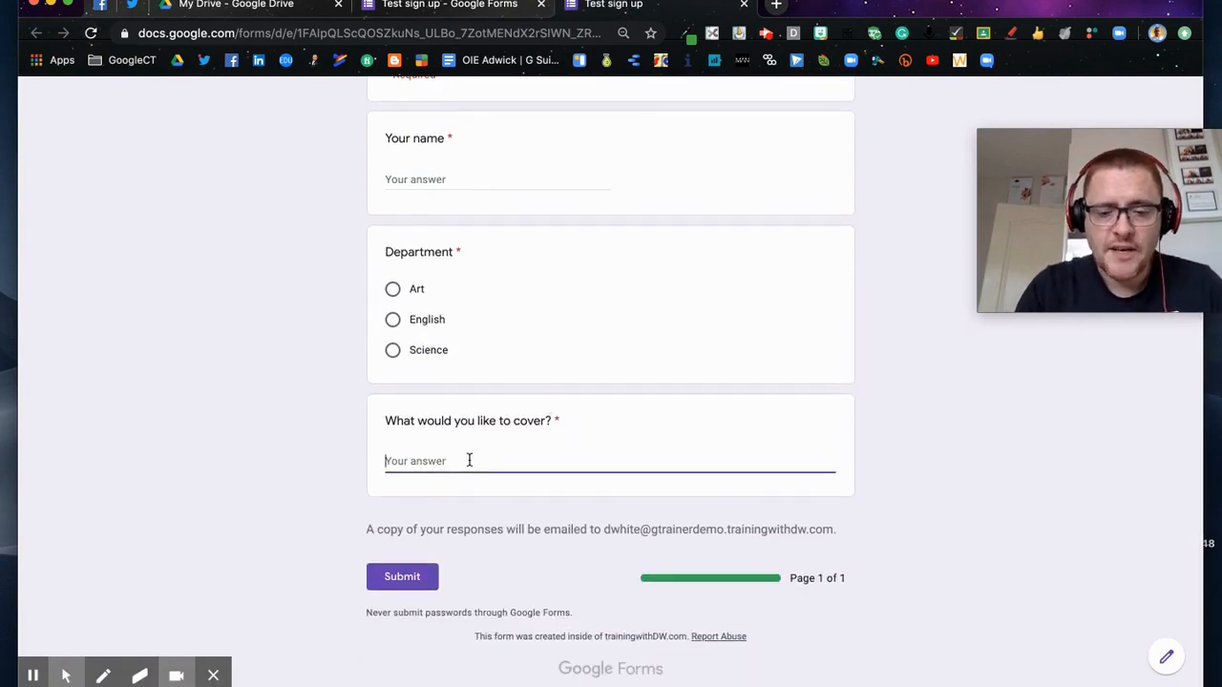
text(Google forms)
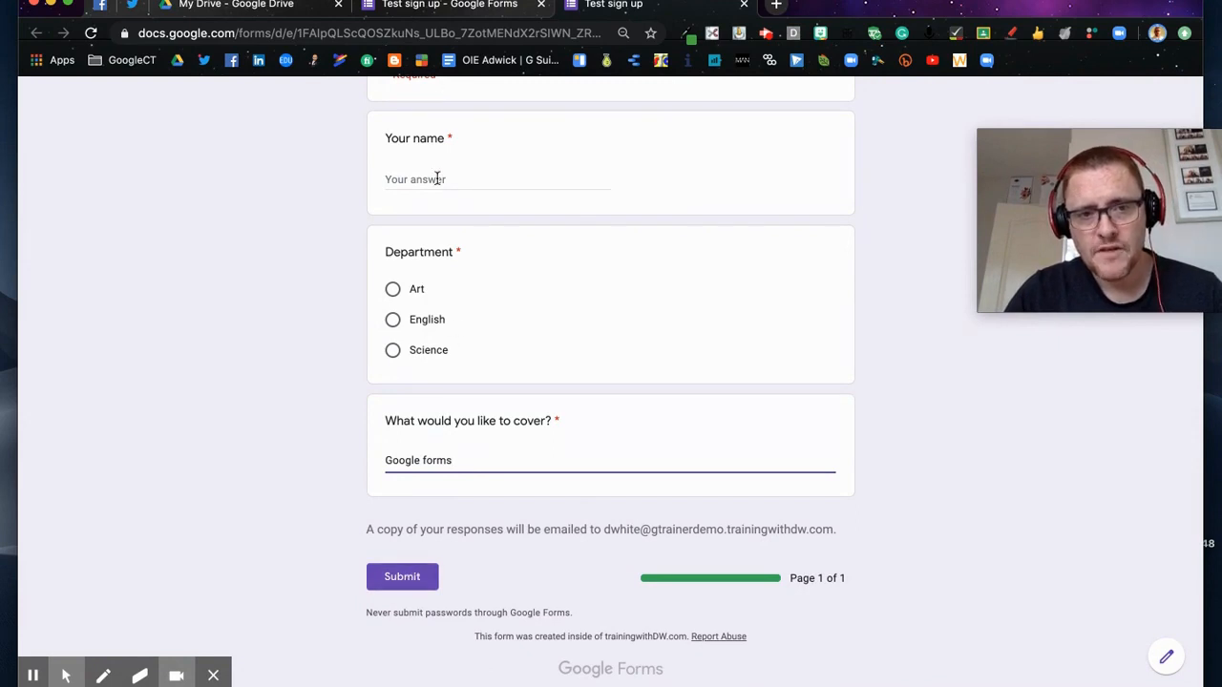
click(437, 179)
text(Daren)
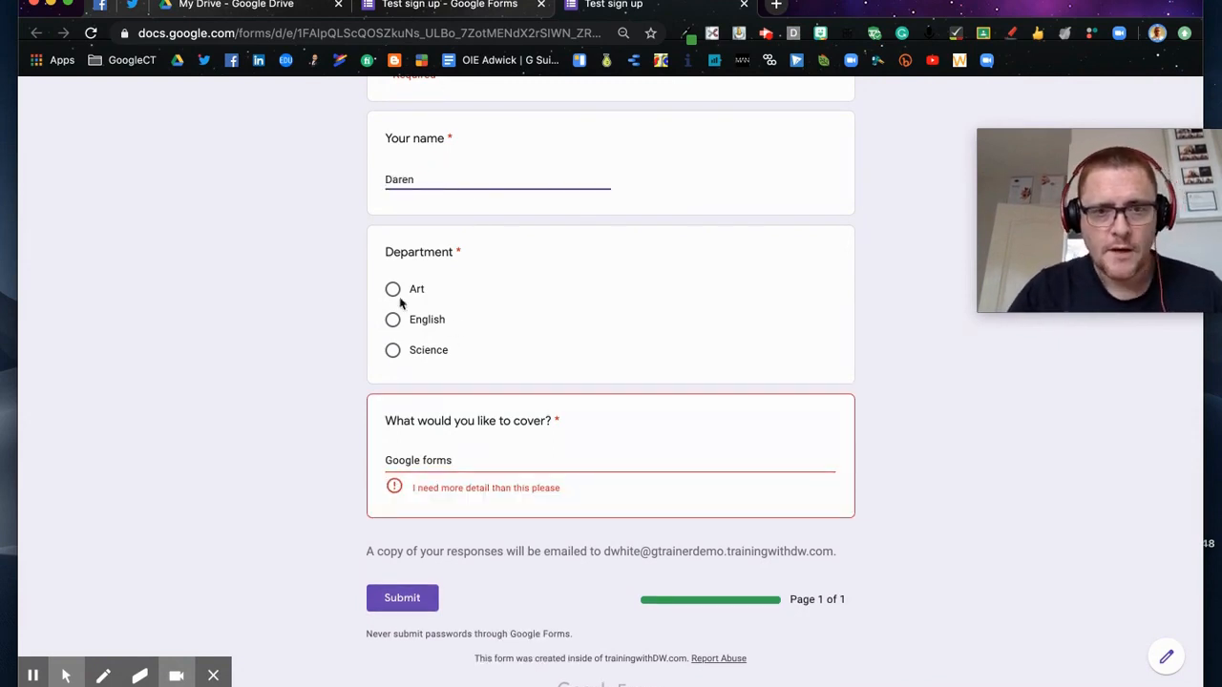
Step: Choose Science as the department in the form preview
click(393, 350)
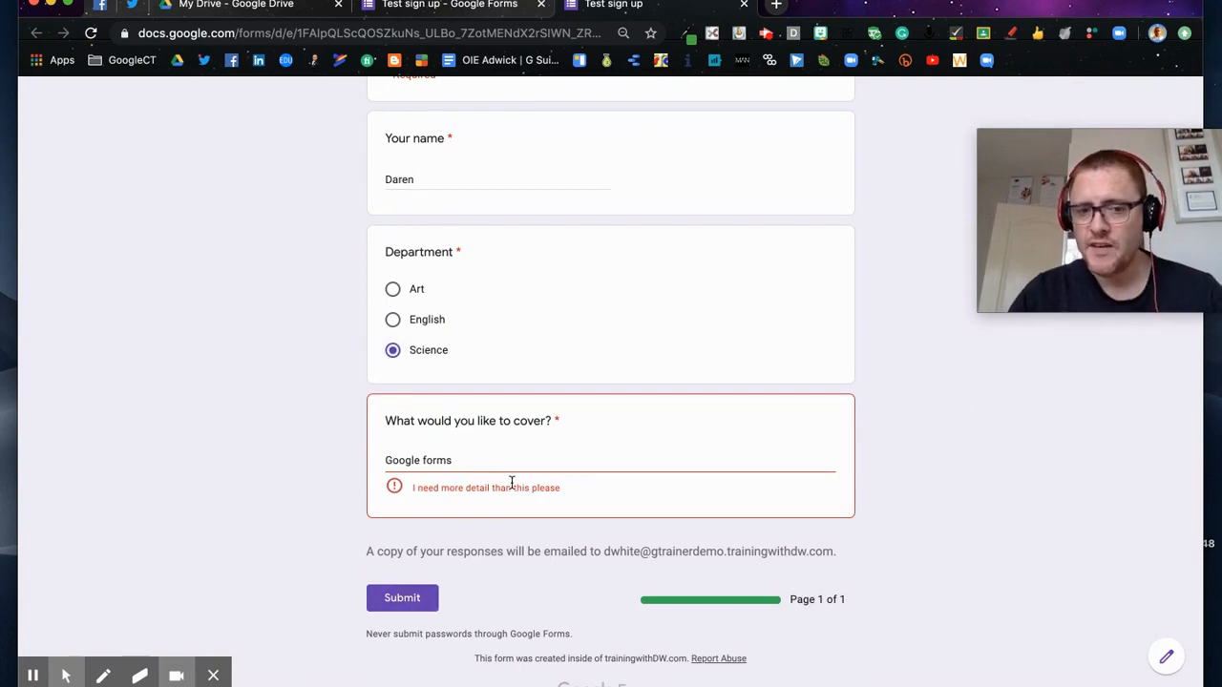
Step: Back in the form editor, add a File upload question titled "Please upload an example image", allowing respondents to upload files to Drive
click(451, 6)
scroll(573, 439, down, 1)
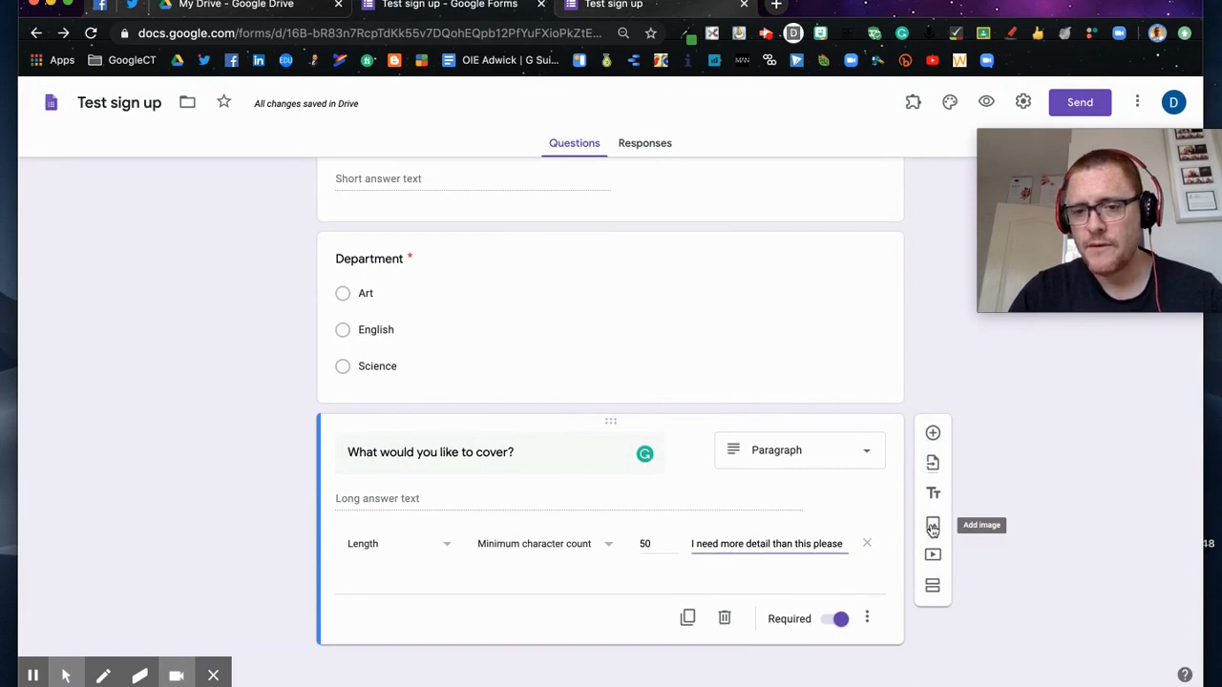
click(932, 432)
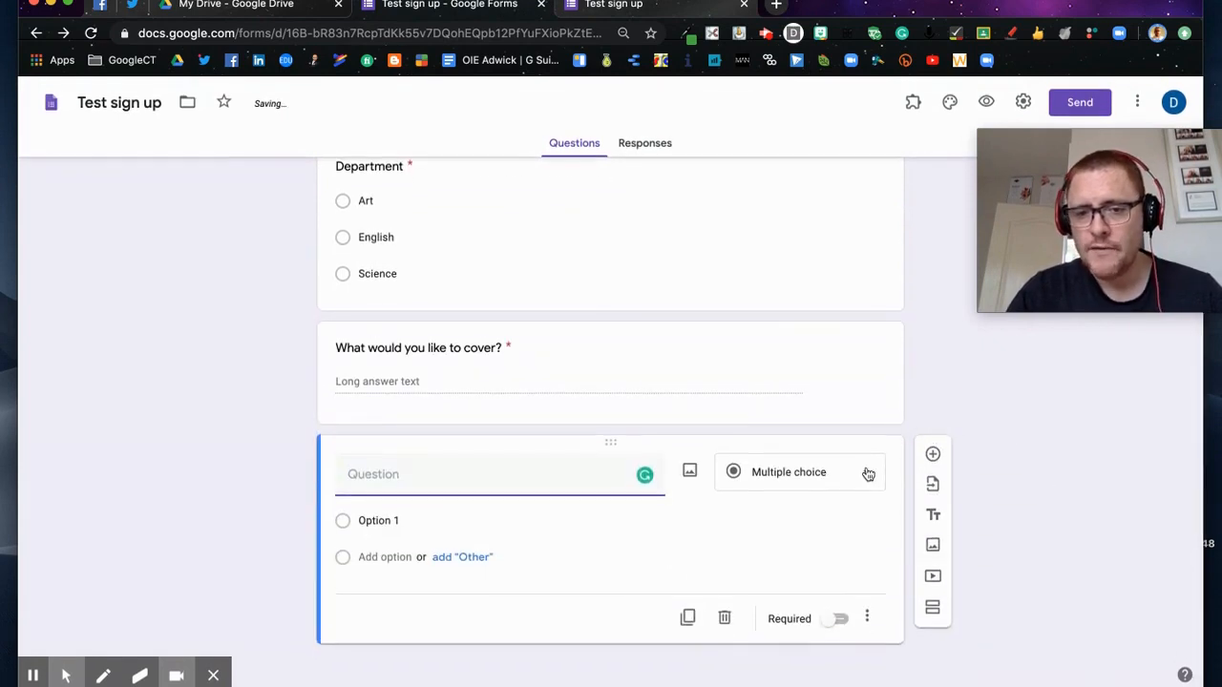
click(868, 473)
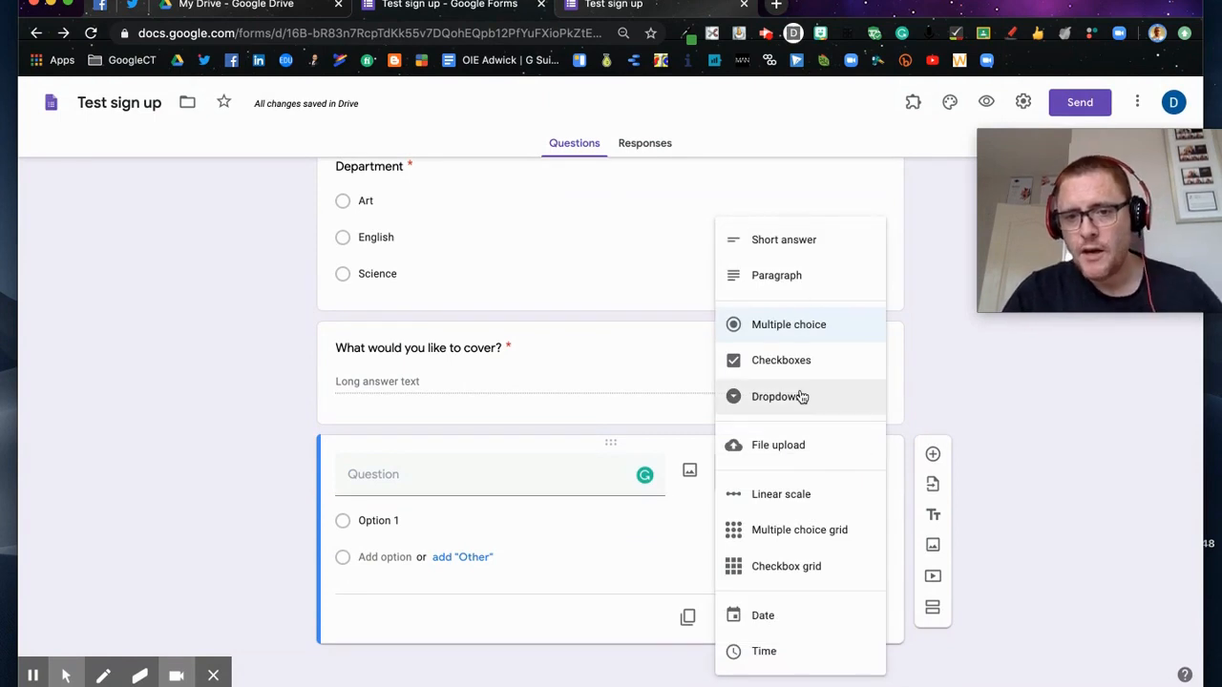
click(797, 446)
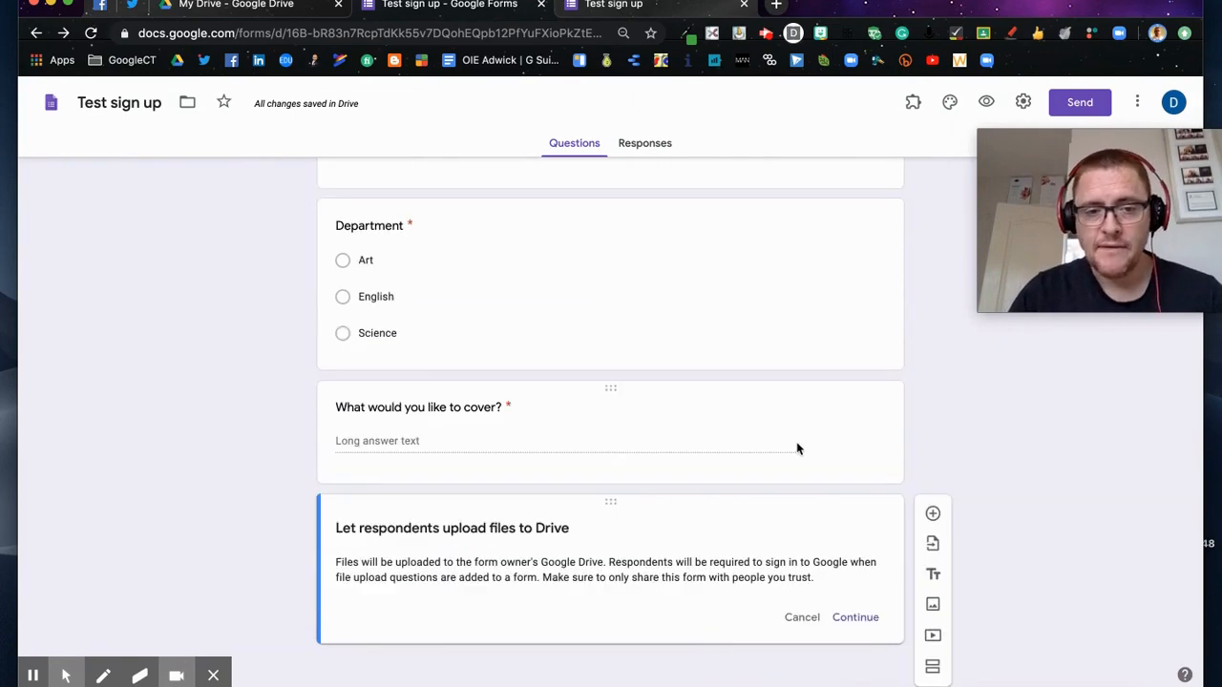
click(868, 622)
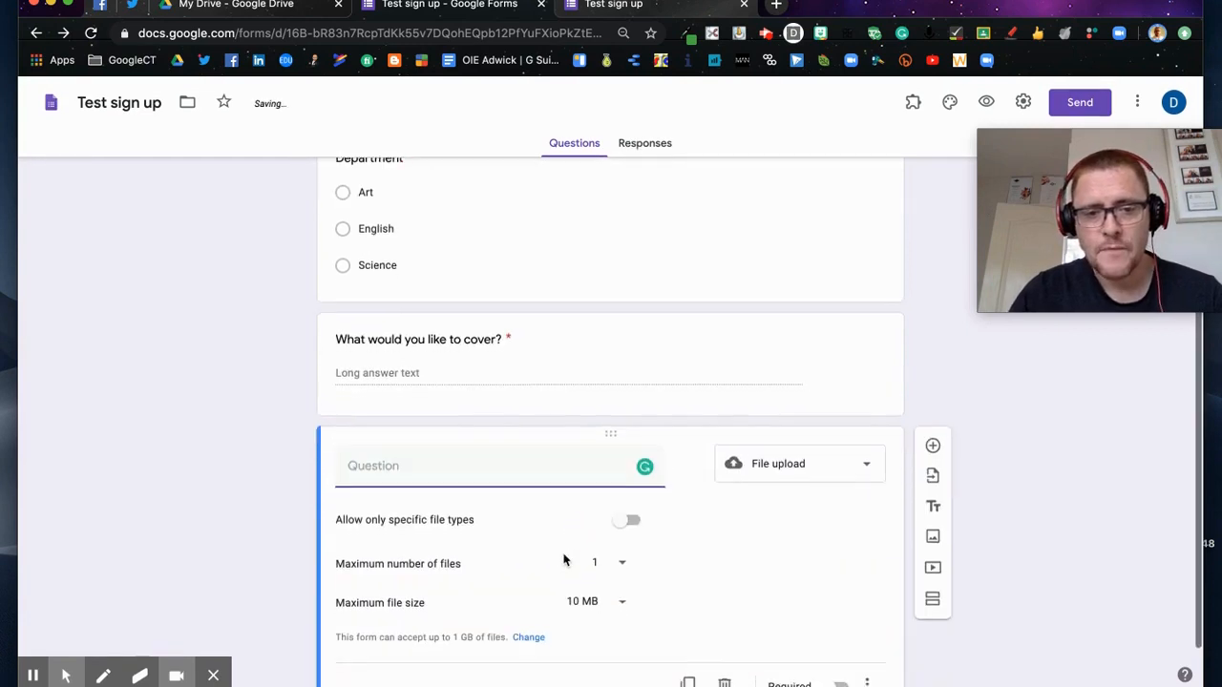
text(PLease upload)
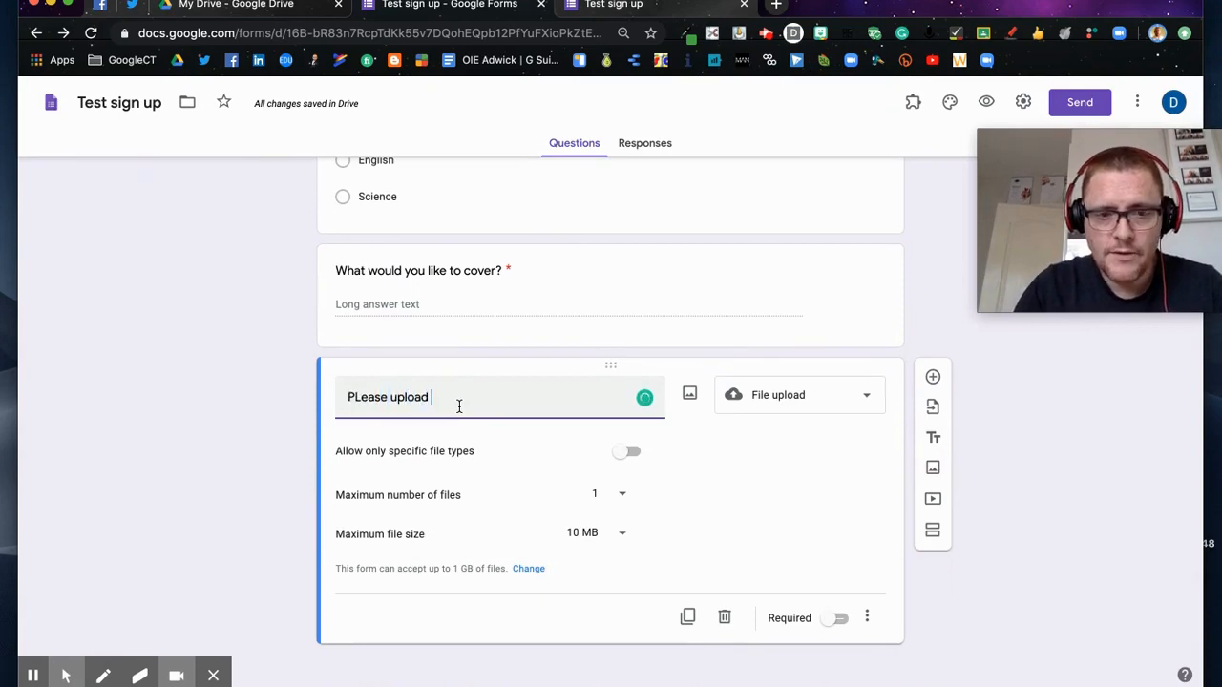
text( an example image)
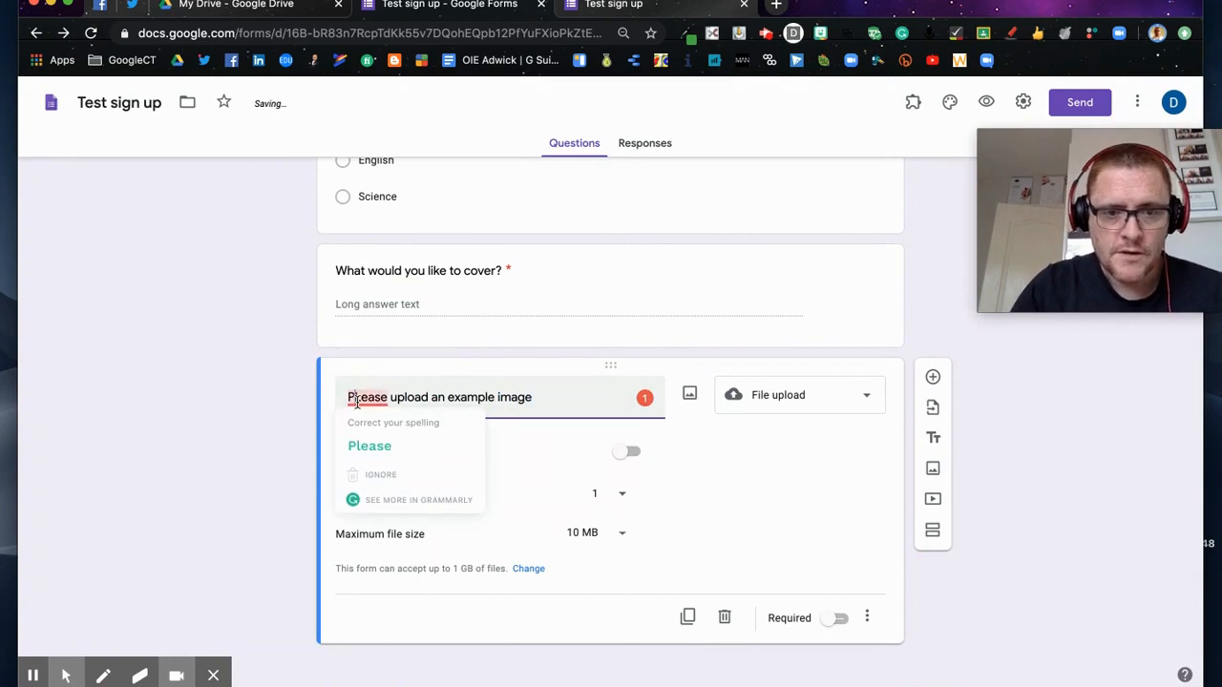
click(376, 451)
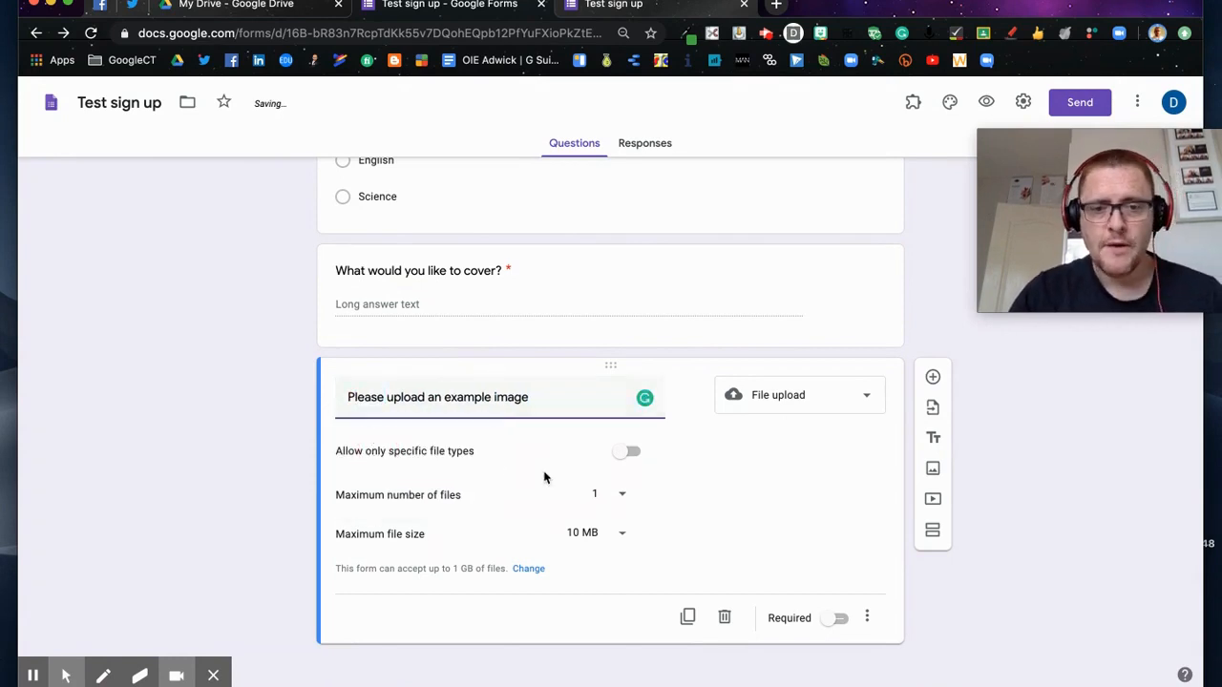
Step: Restrict the file upload question to the Image file type and make it required
click(627, 452)
click(500, 524)
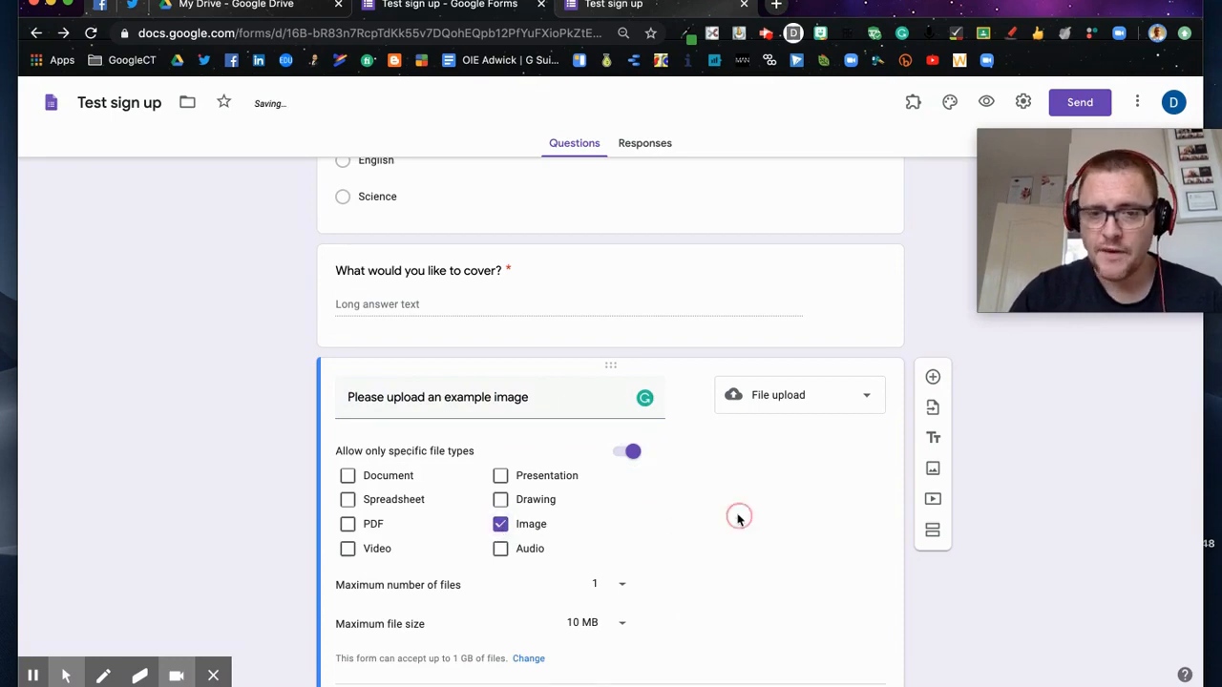
scroll(735, 520, down, 2)
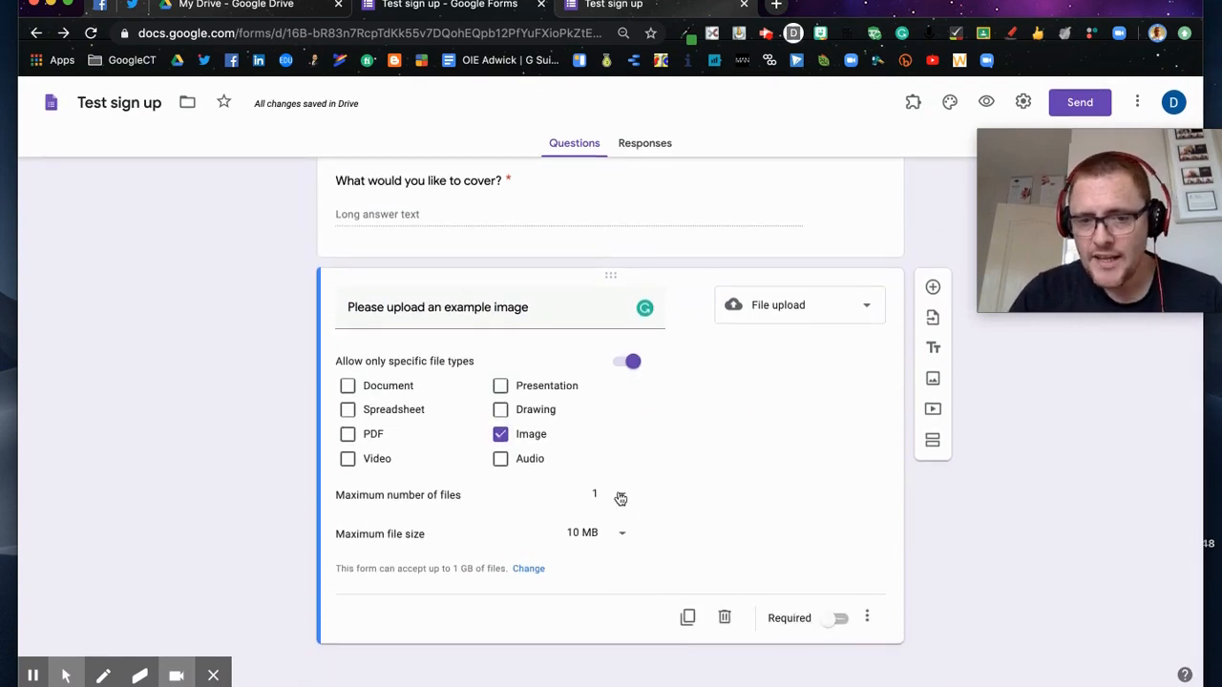
click(836, 618)
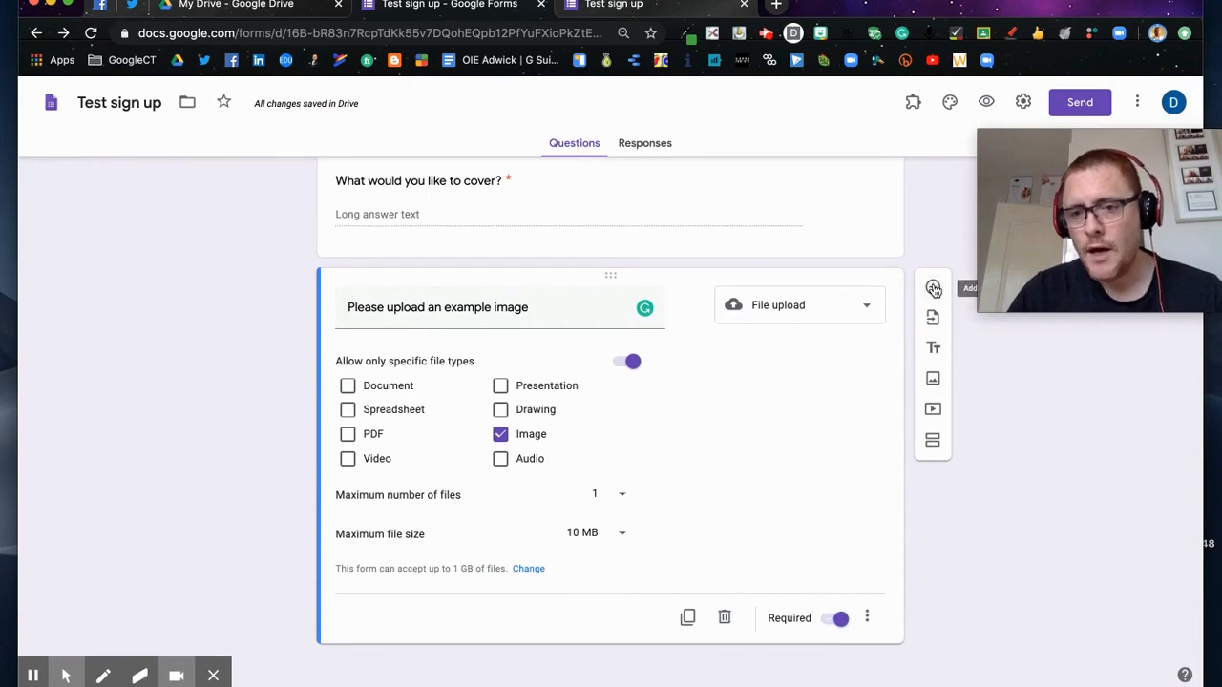
Step: Search YouTube for "Google Forms" and insert the video "How to use Google Forms - Tutorial for Beginners (2019)" below the upload question
click(932, 408)
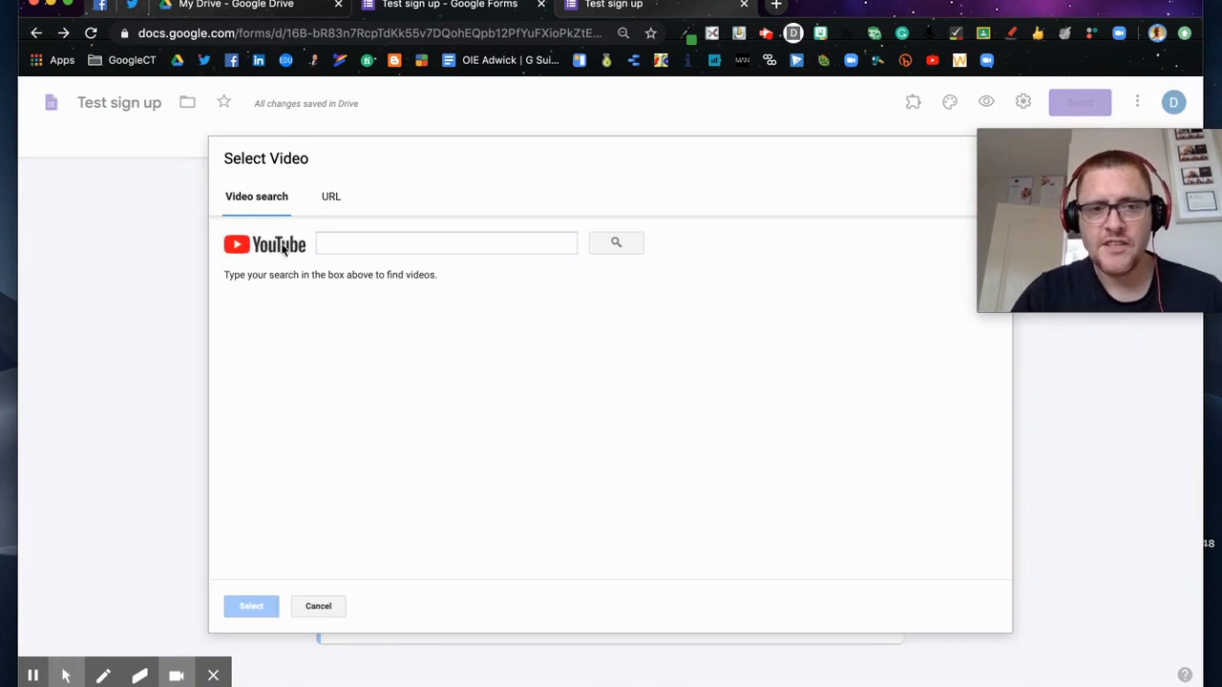
click(329, 606)
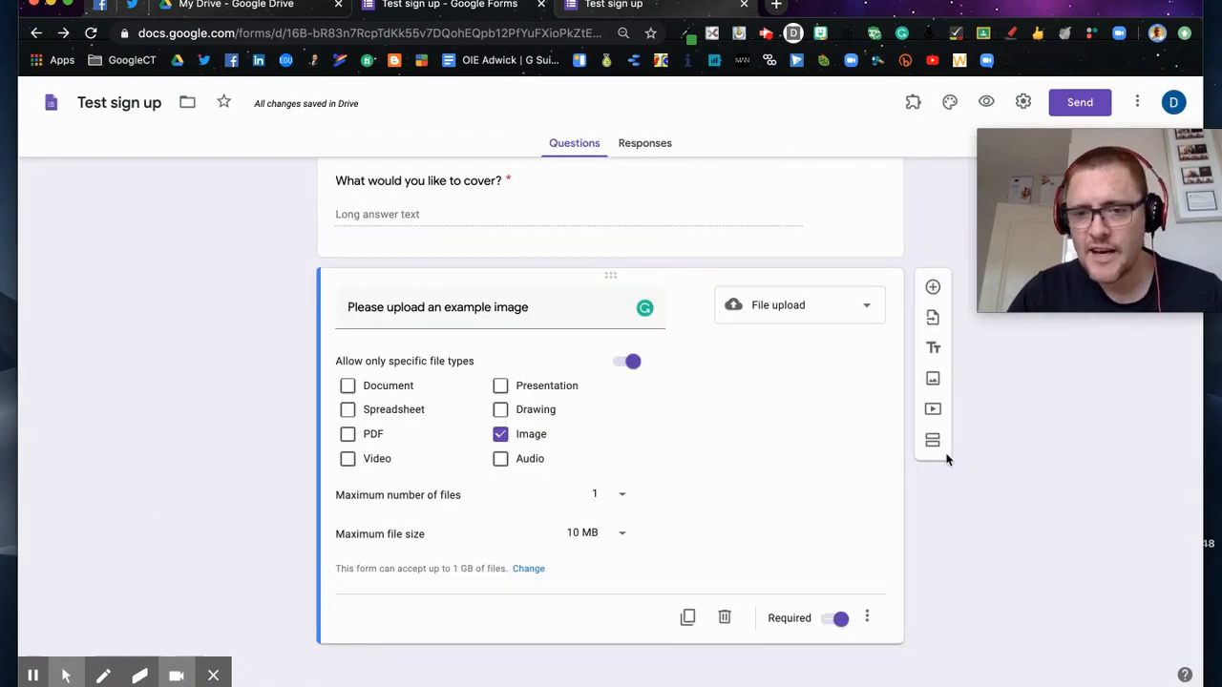
click(933, 412)
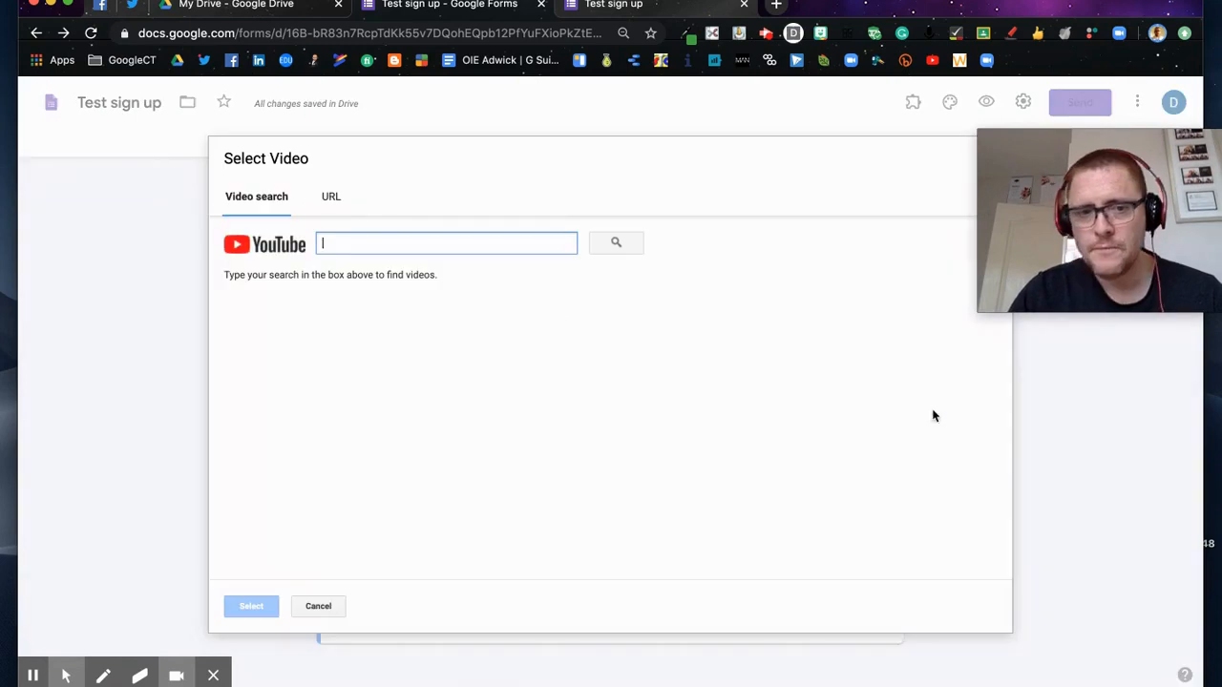
click(388, 240)
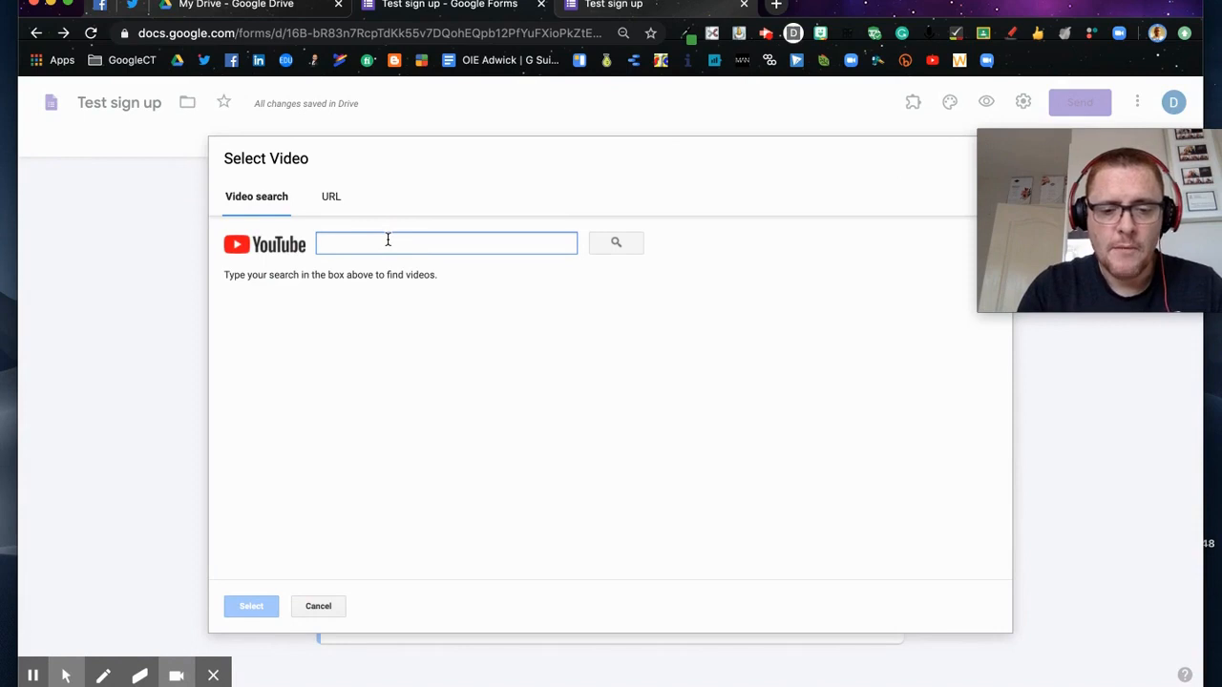
text(Google Forms)
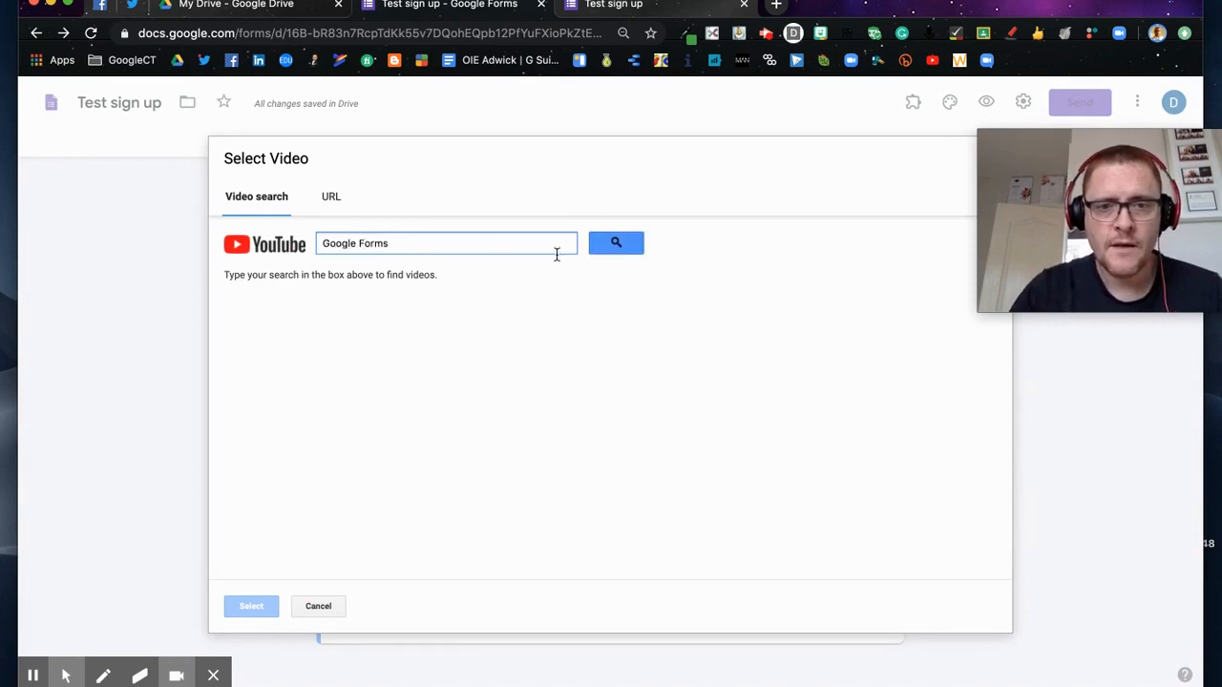
click(605, 243)
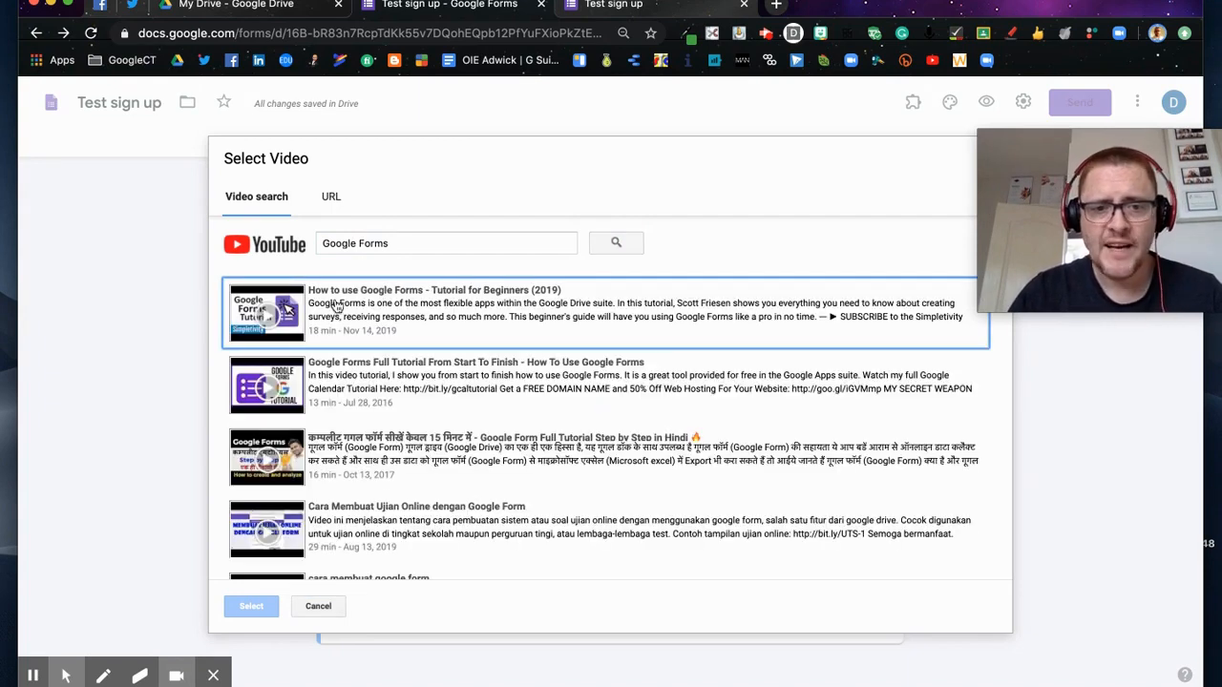
click(360, 312)
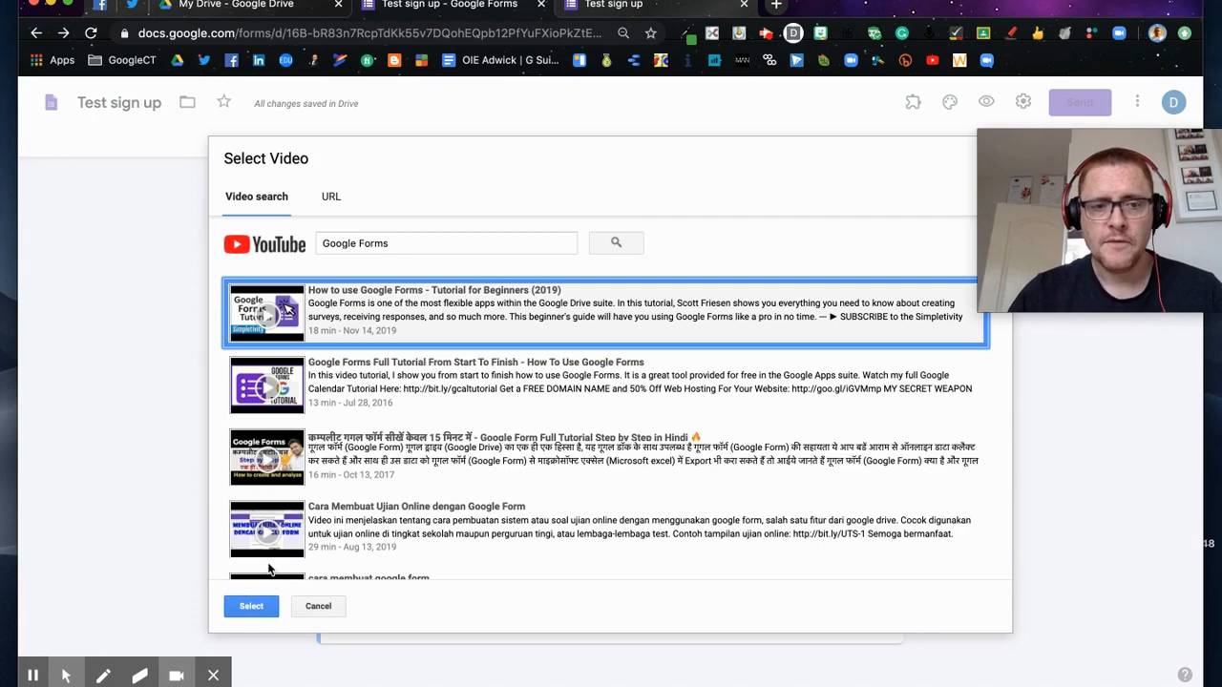
click(252, 608)
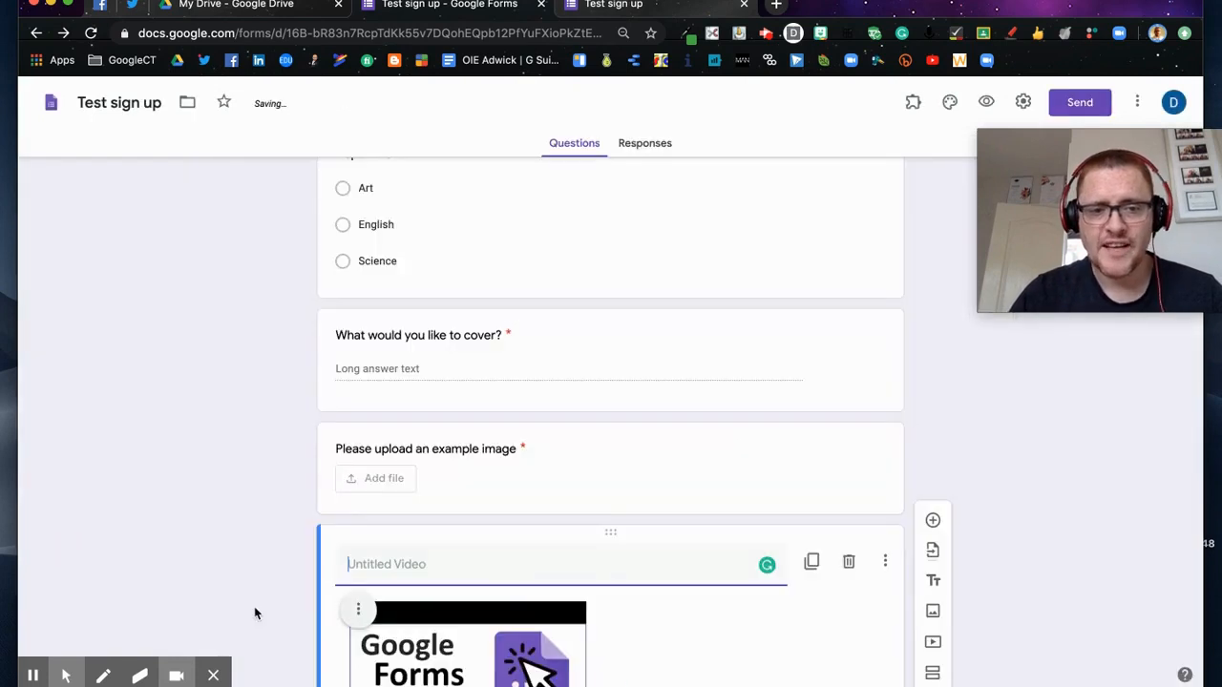
Step: Title the inserted video "Watch this before the session."
text(Watch this before the se)
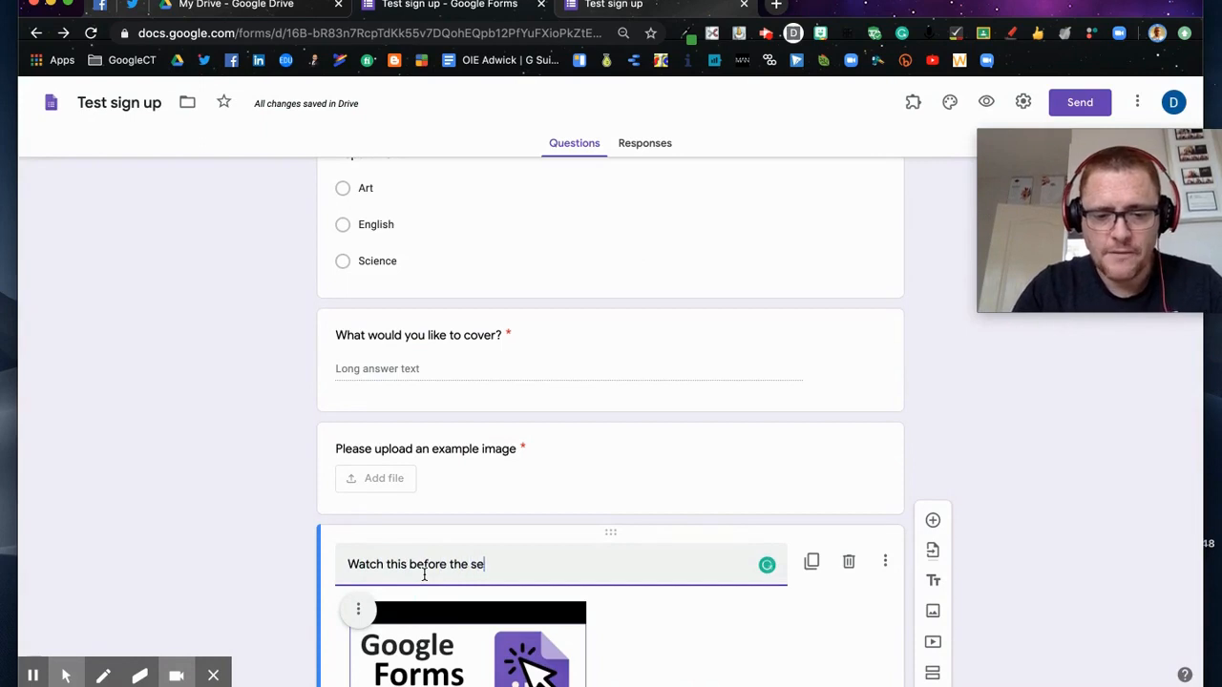
text(ssion.)
scroll(424, 574, down, 2)
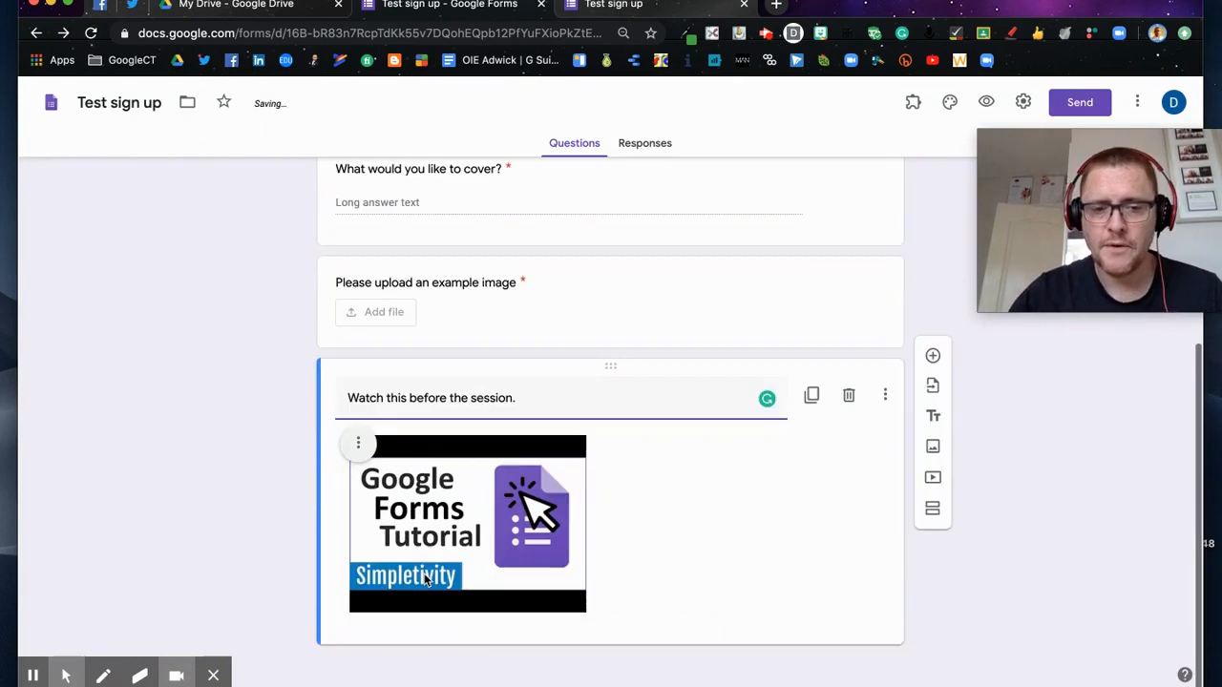
click(952, 593)
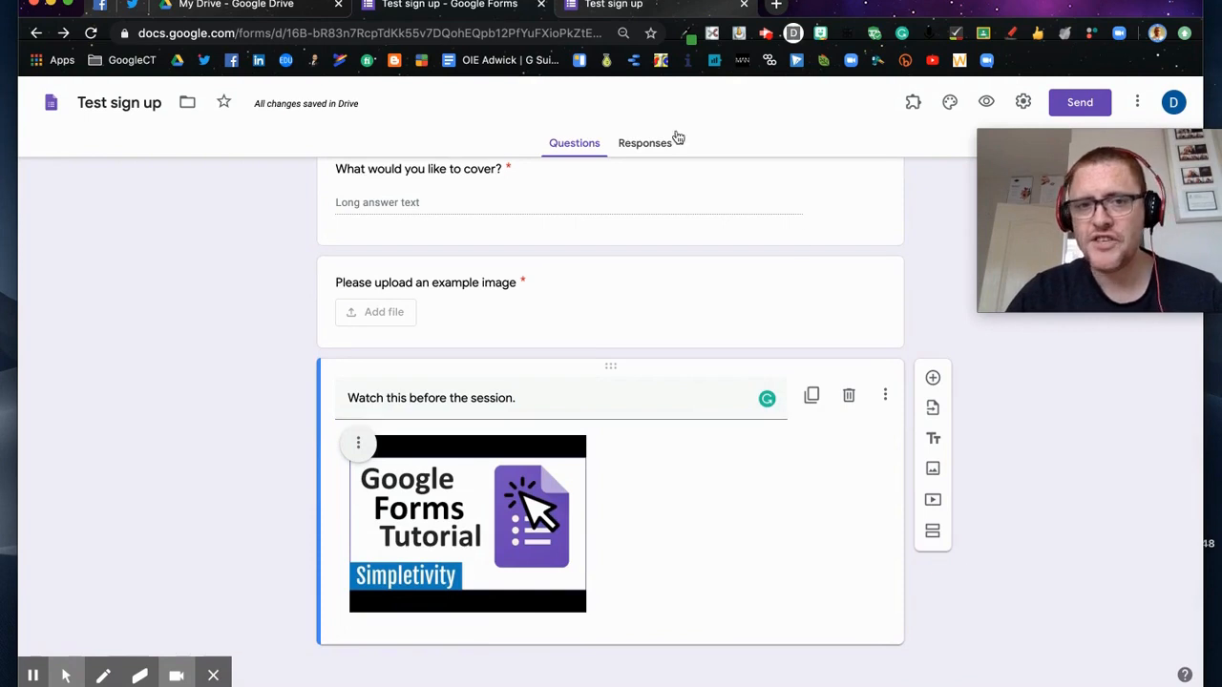
Step: Reload the form preview, discarding the entered answers, and briefly play and pause the embedded video
click(656, 5)
click(91, 34)
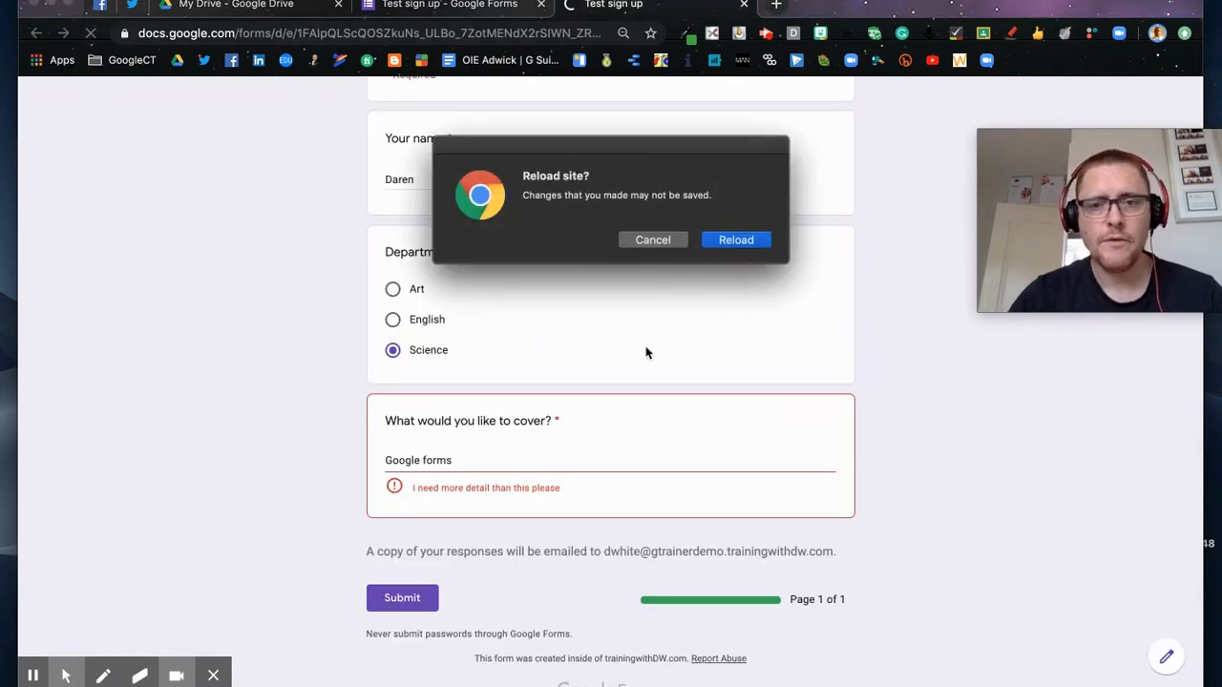
click(737, 239)
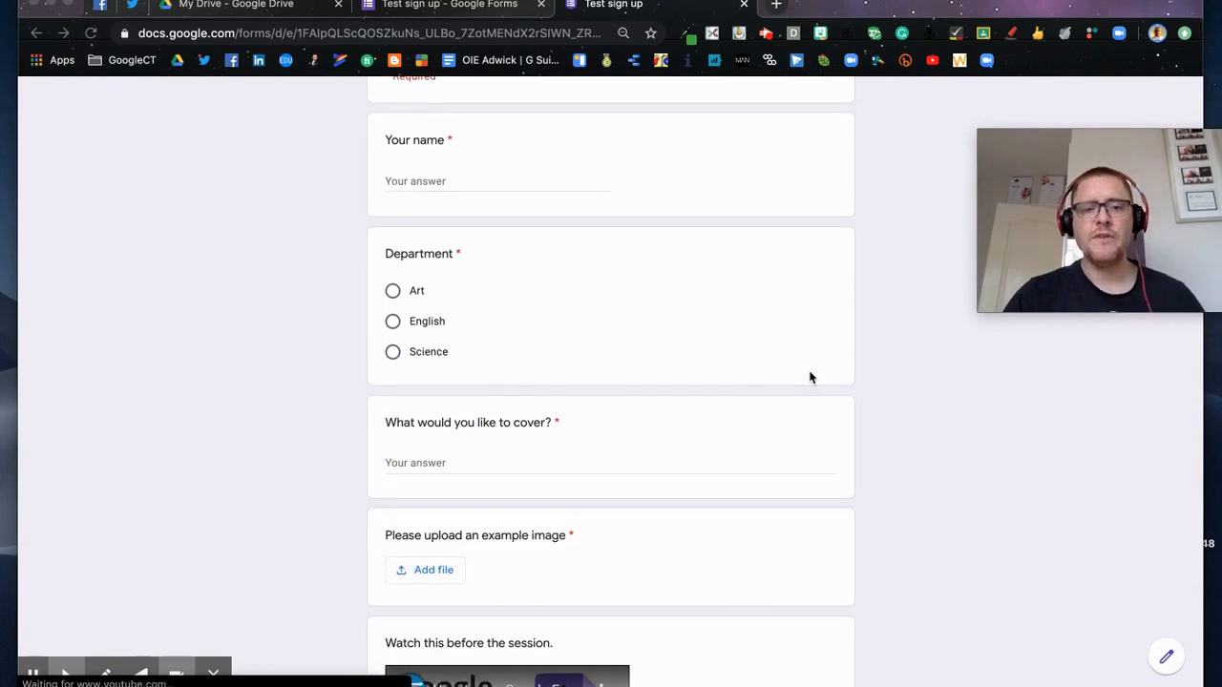
scroll(810, 378, down, 5)
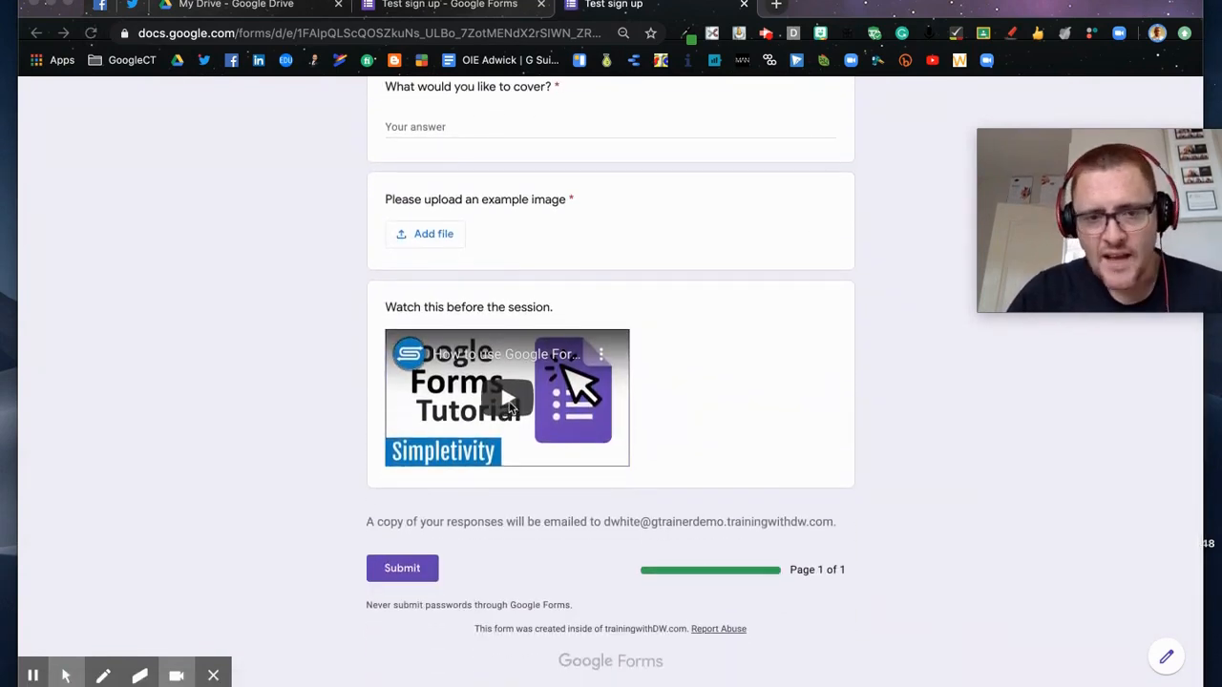
click(507, 399)
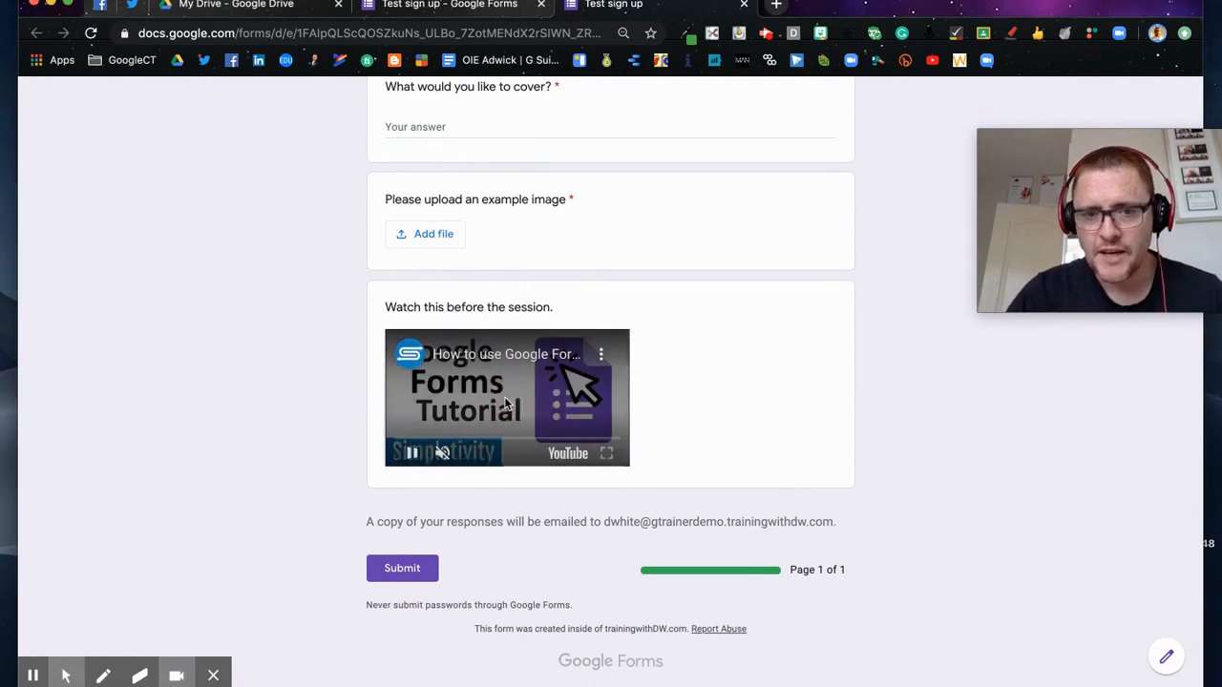
click(412, 455)
Step: Attach the previously selected Viking.jpg from 11:37 AM to the "Please upload an example image" question
click(437, 234)
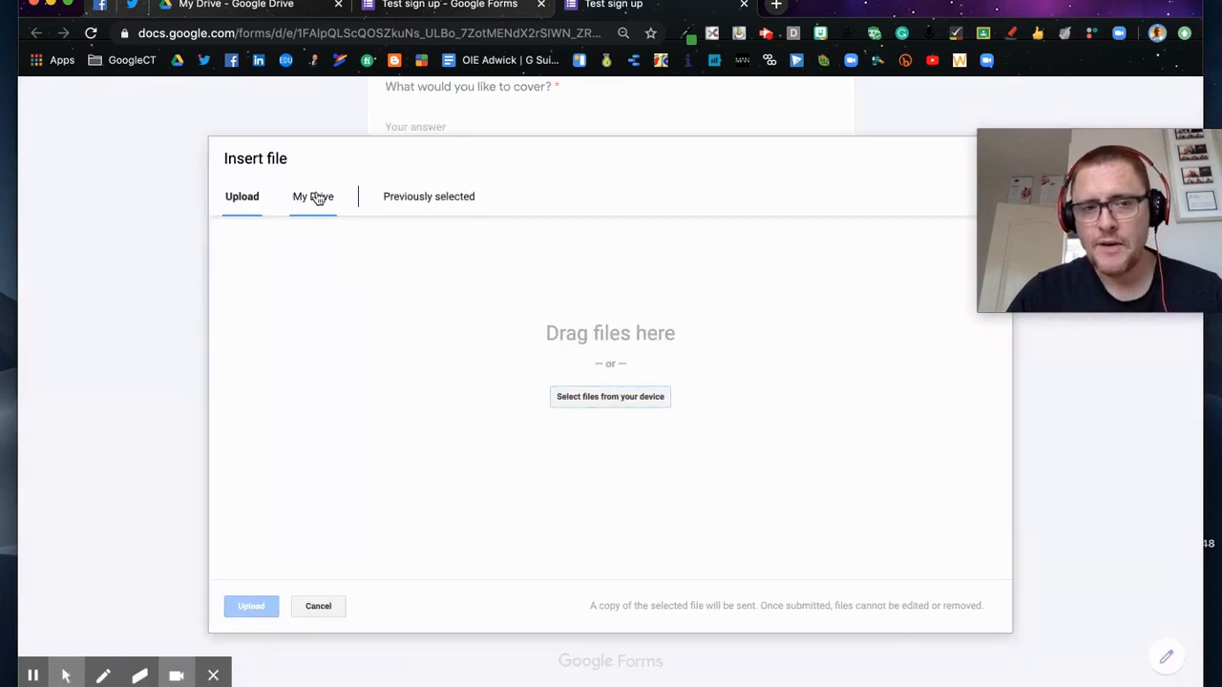
click(426, 203)
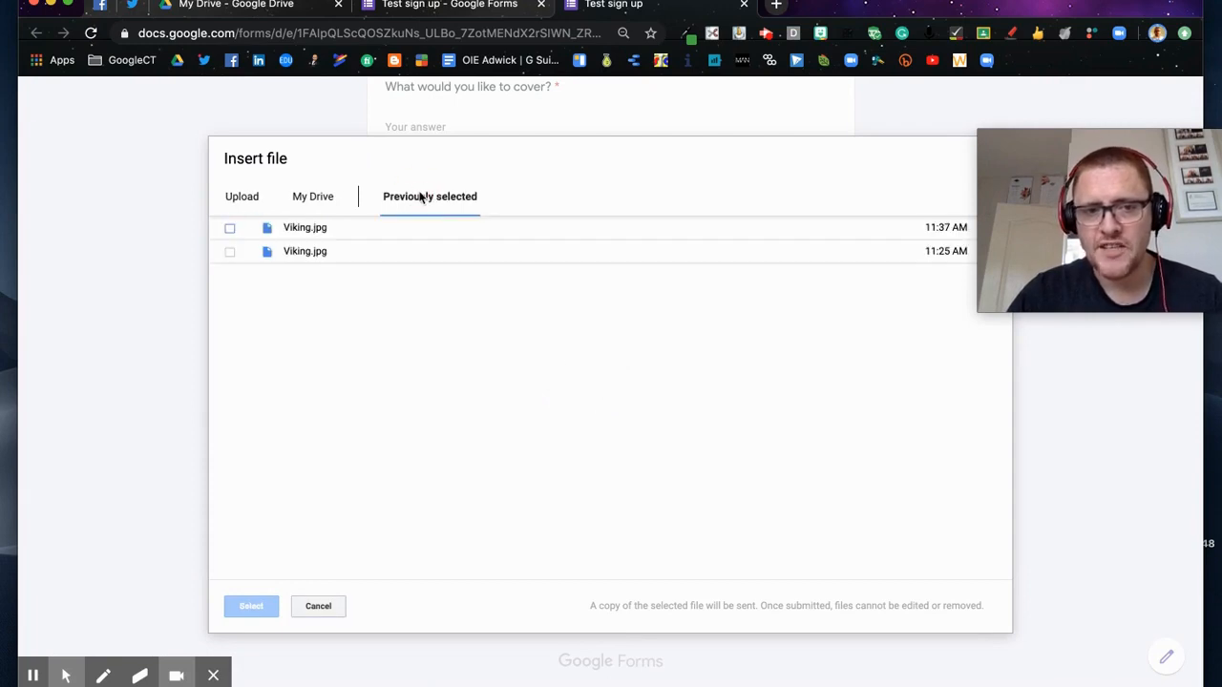
click(229, 228)
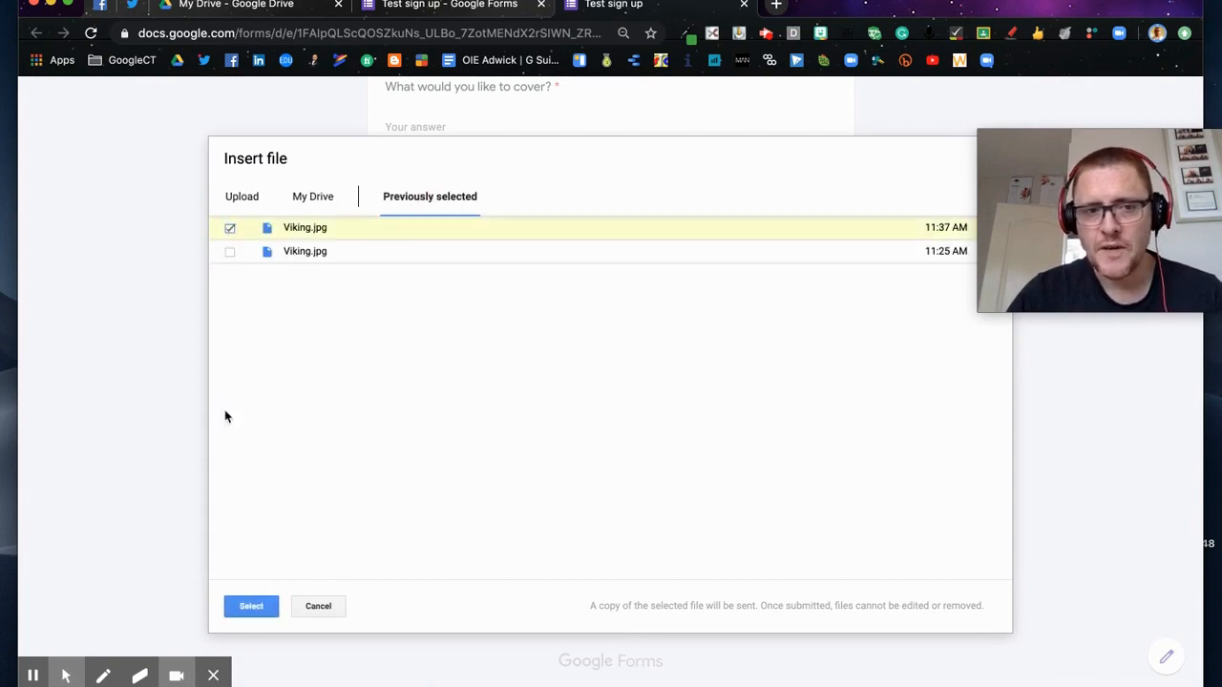
click(248, 605)
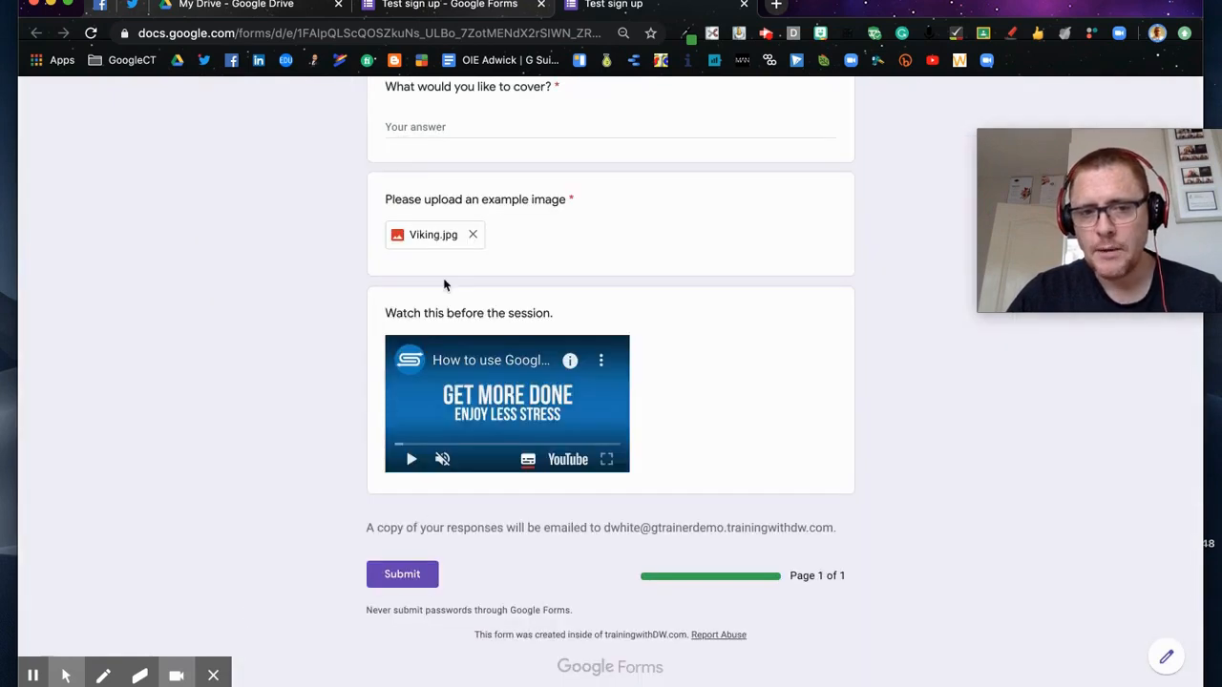
Step: Check the form's responses in the editor and return to the form preview
scroll(444, 284, up, 1)
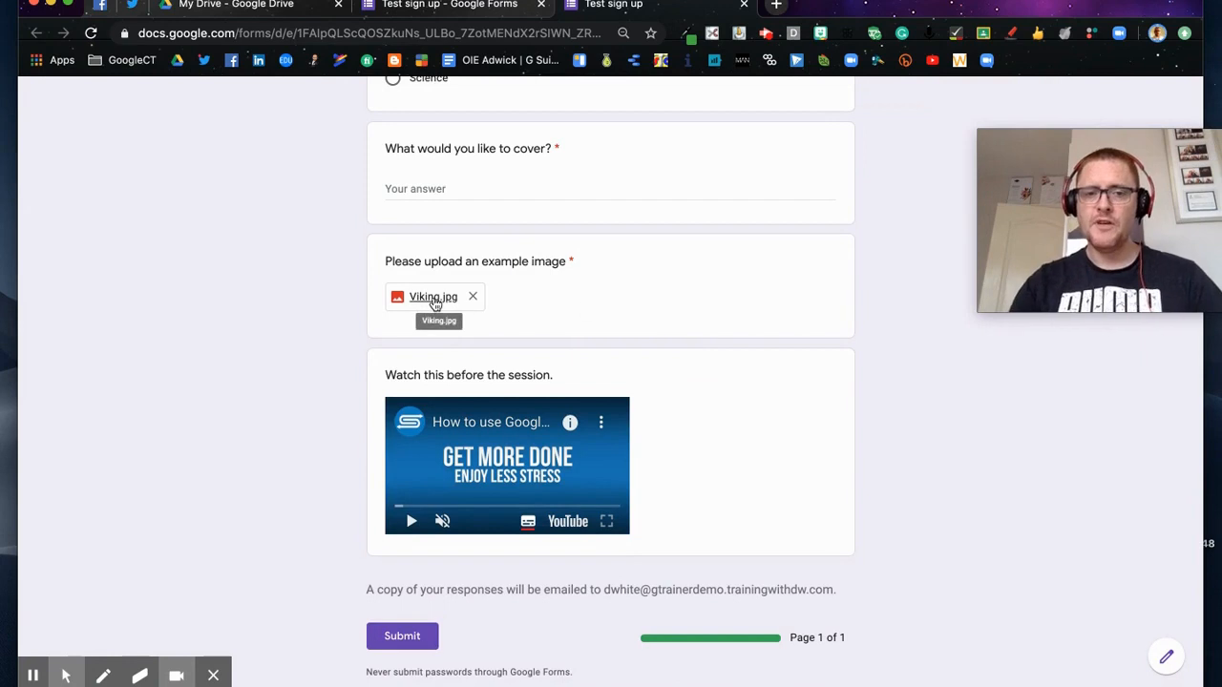
scroll(729, 404, up, 1)
scroll(560, 319, up, 5)
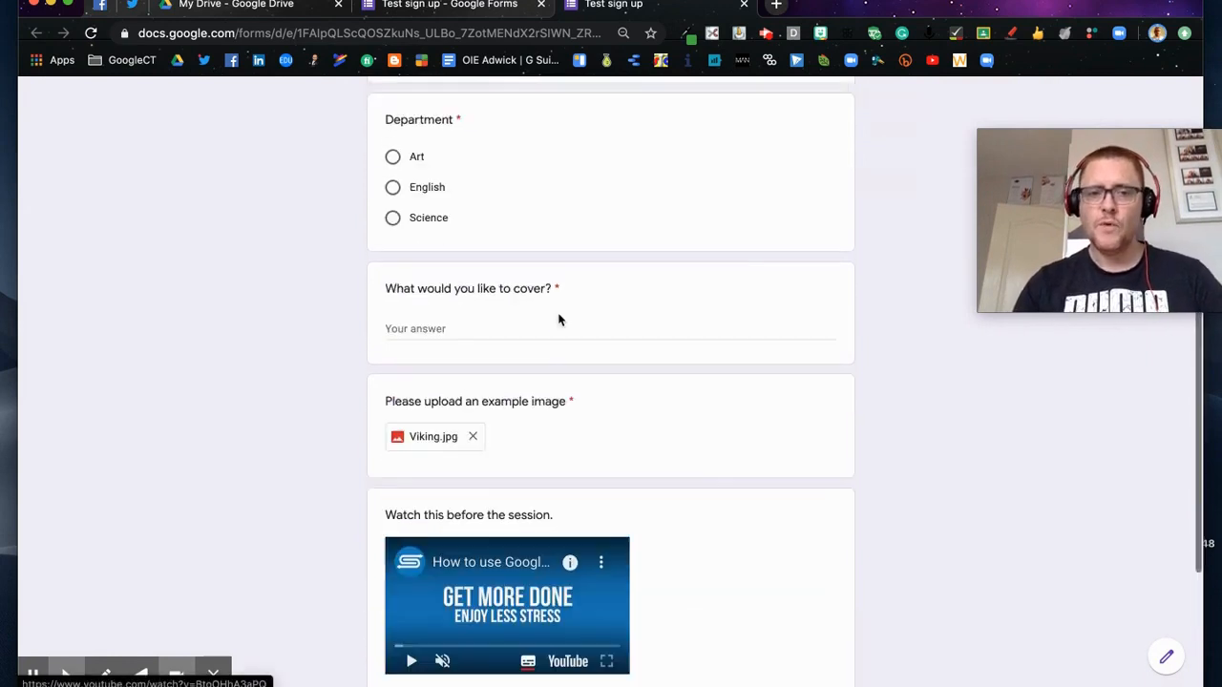
click(468, 5)
click(643, 144)
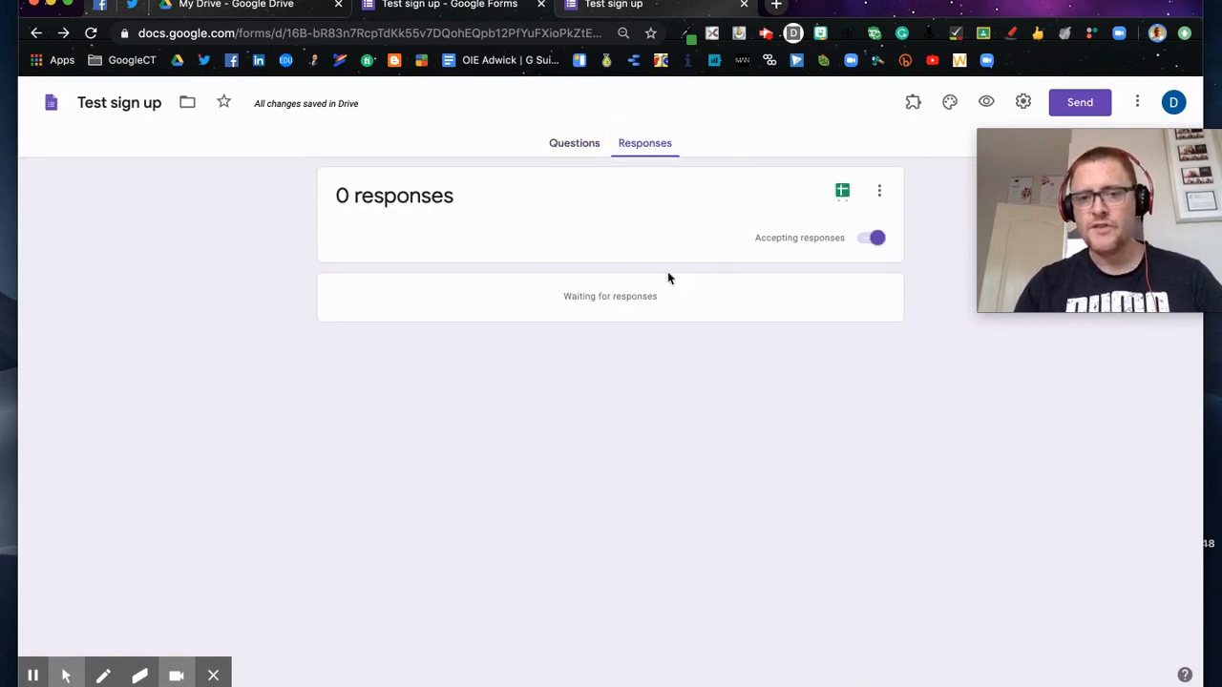
click(614, 12)
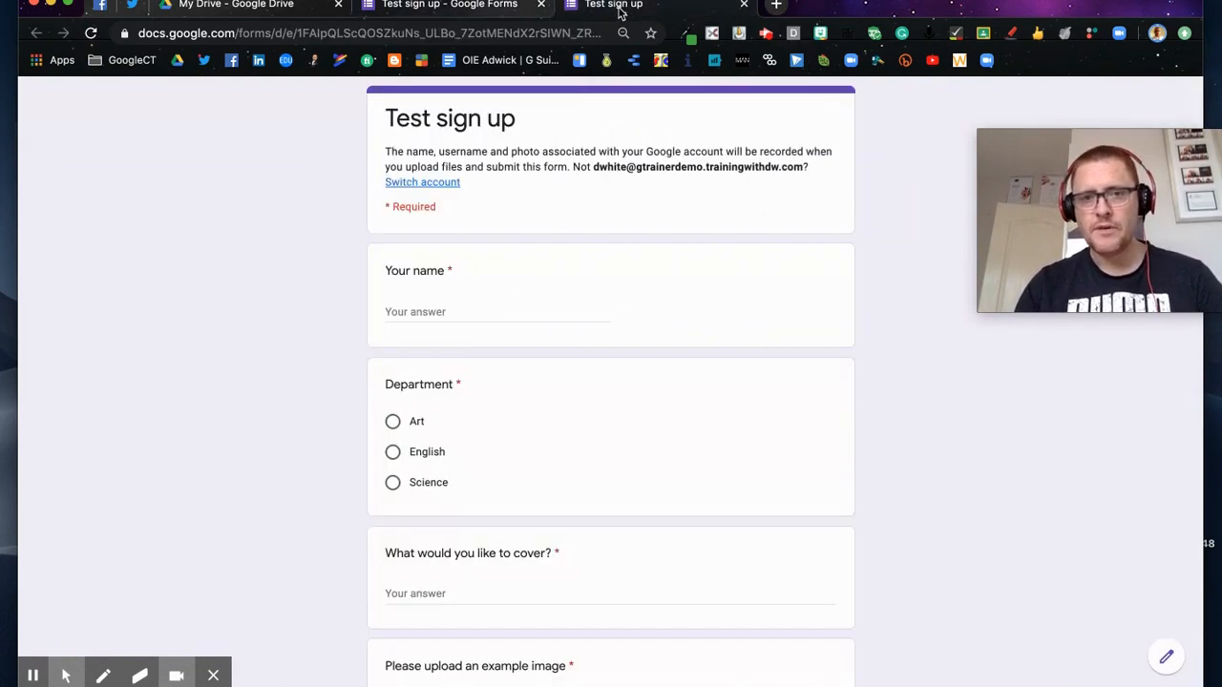
Step: Answer the form with the respondent's first name, English as department and "Google forms and slides because I'm a basic learner" as topic, and submit it
click(462, 308)
text(Daren)
click(407, 455)
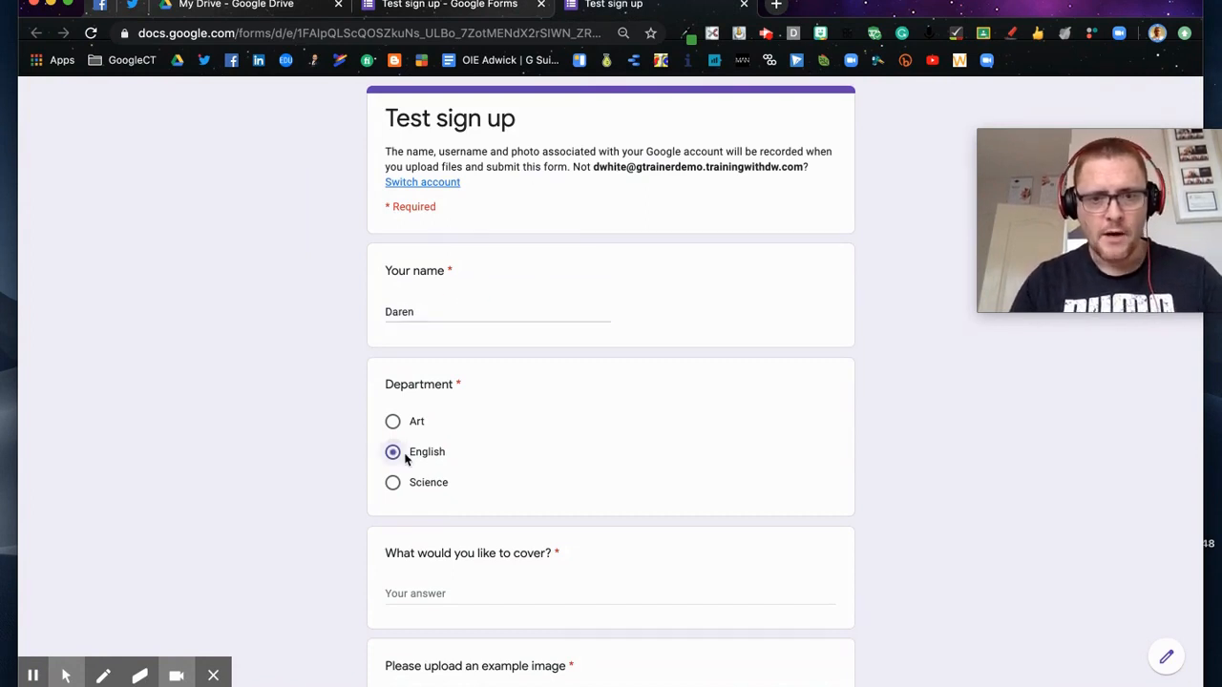
click(412, 594)
text(Go)
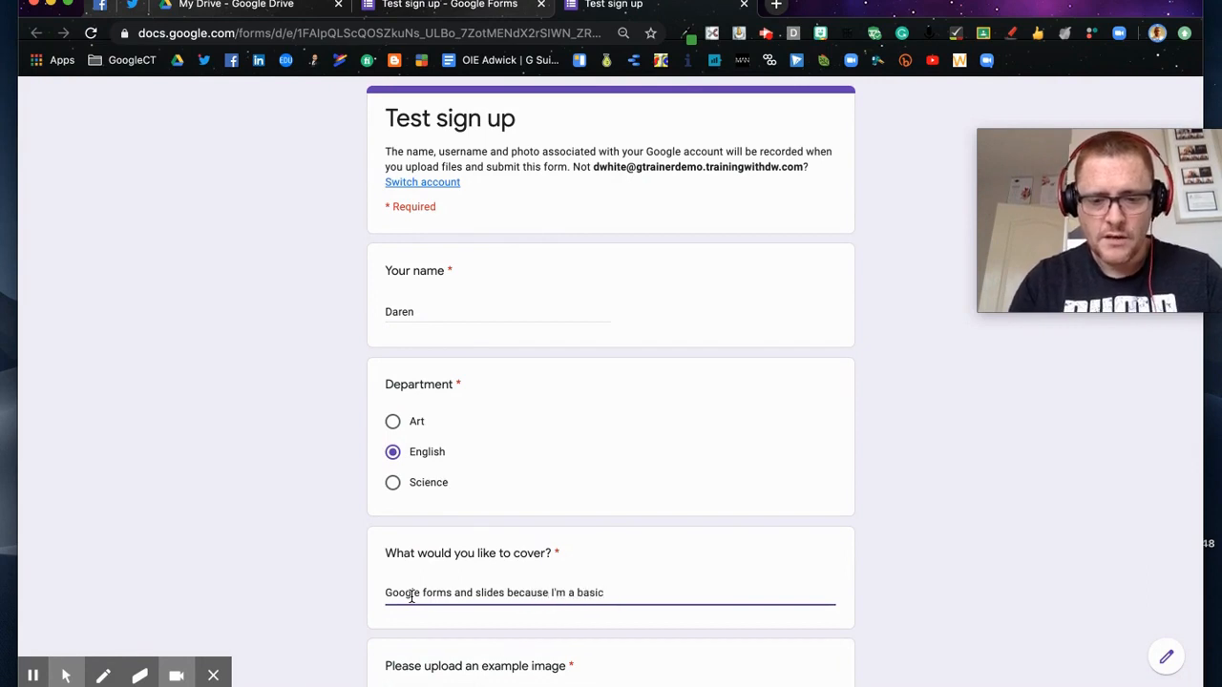
scroll(412, 595, down, 4)
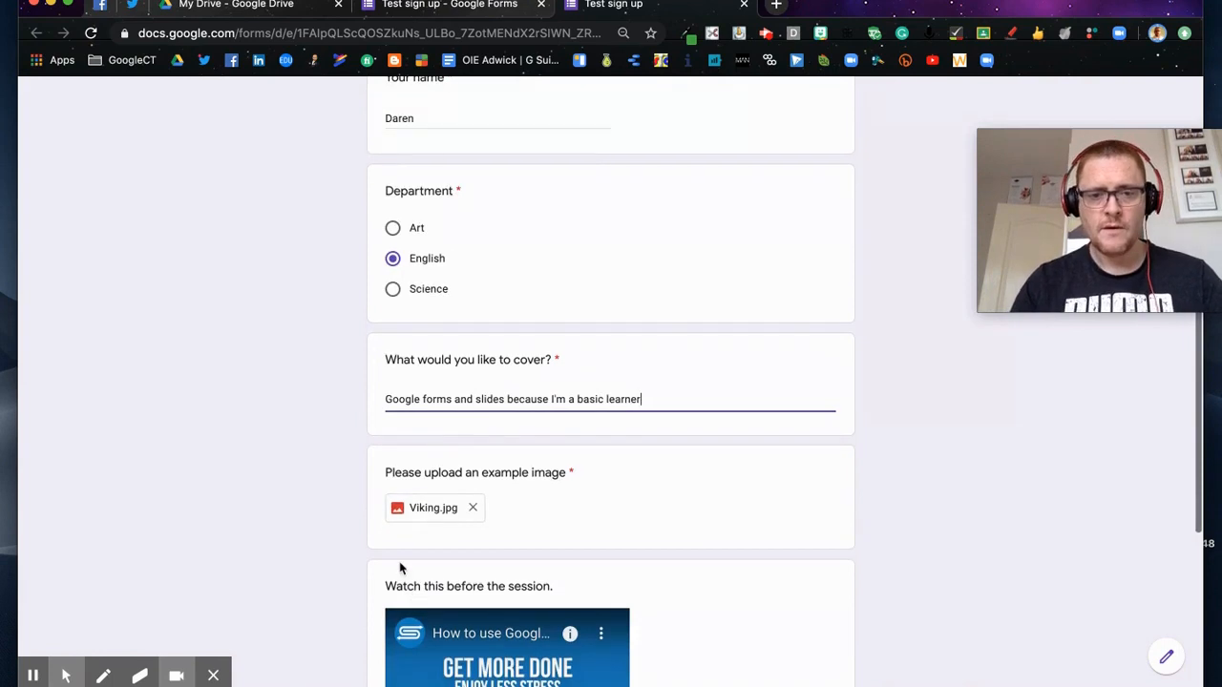
scroll(456, 508, down, 4)
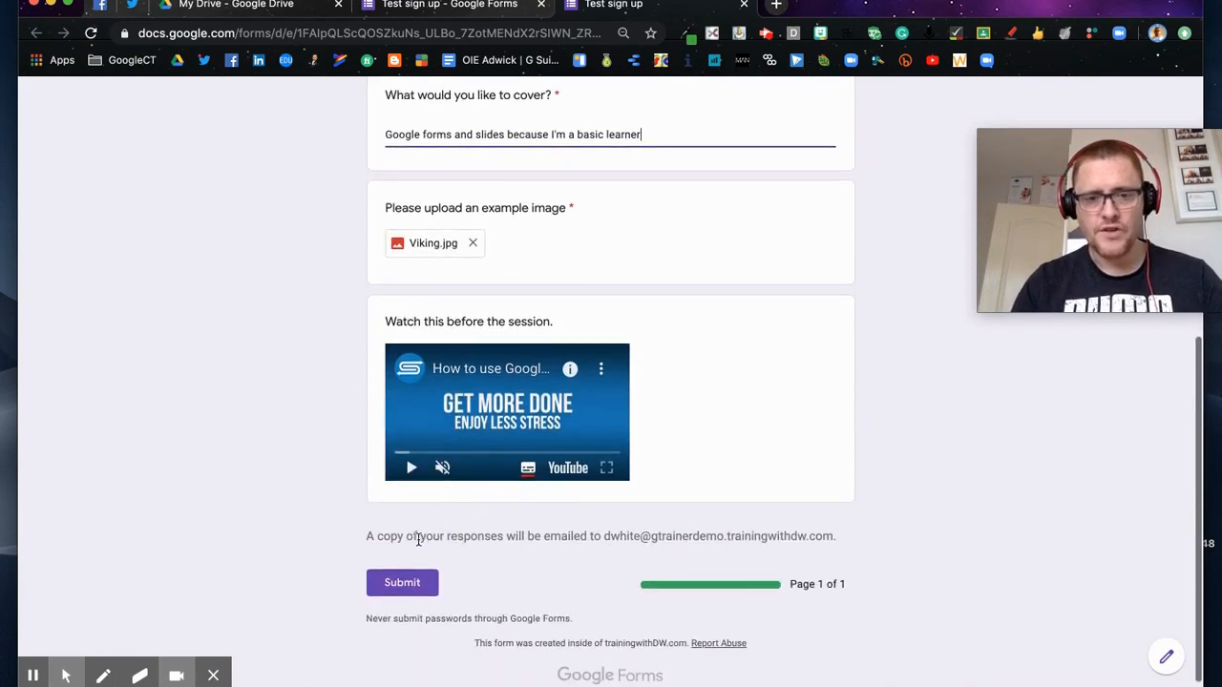
click(402, 582)
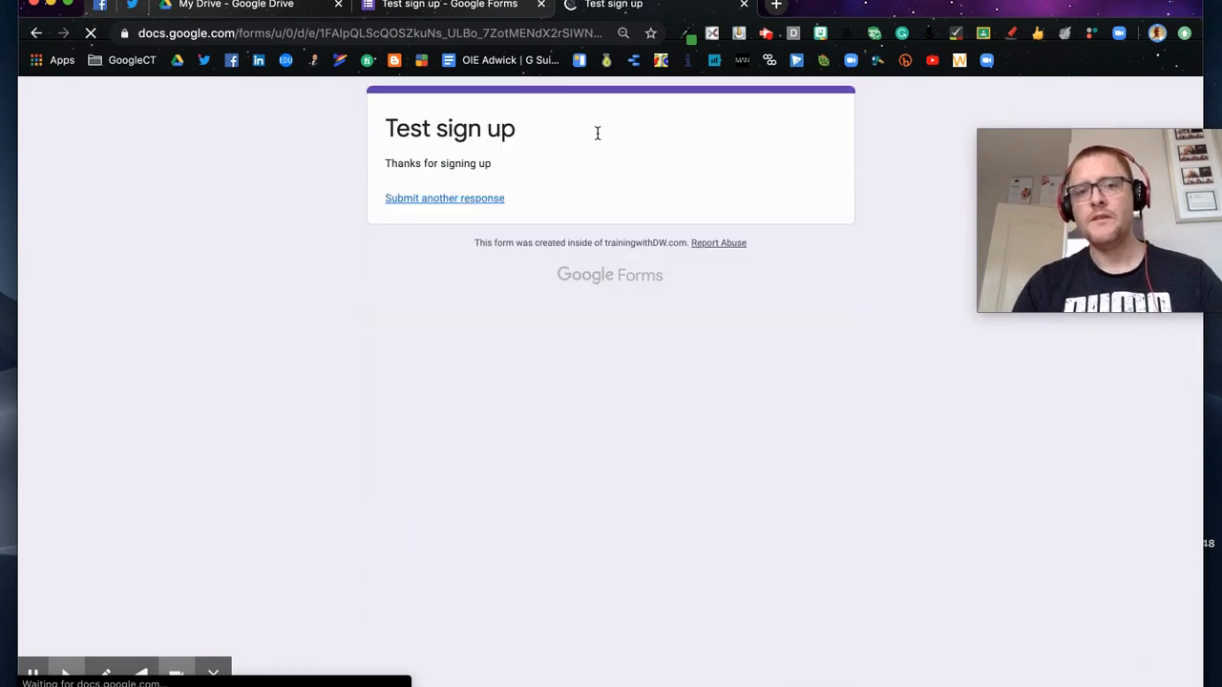
Step: Return to the form editor and review the summary of the submitted responses
click(476, 8)
scroll(445, 425, down, 5)
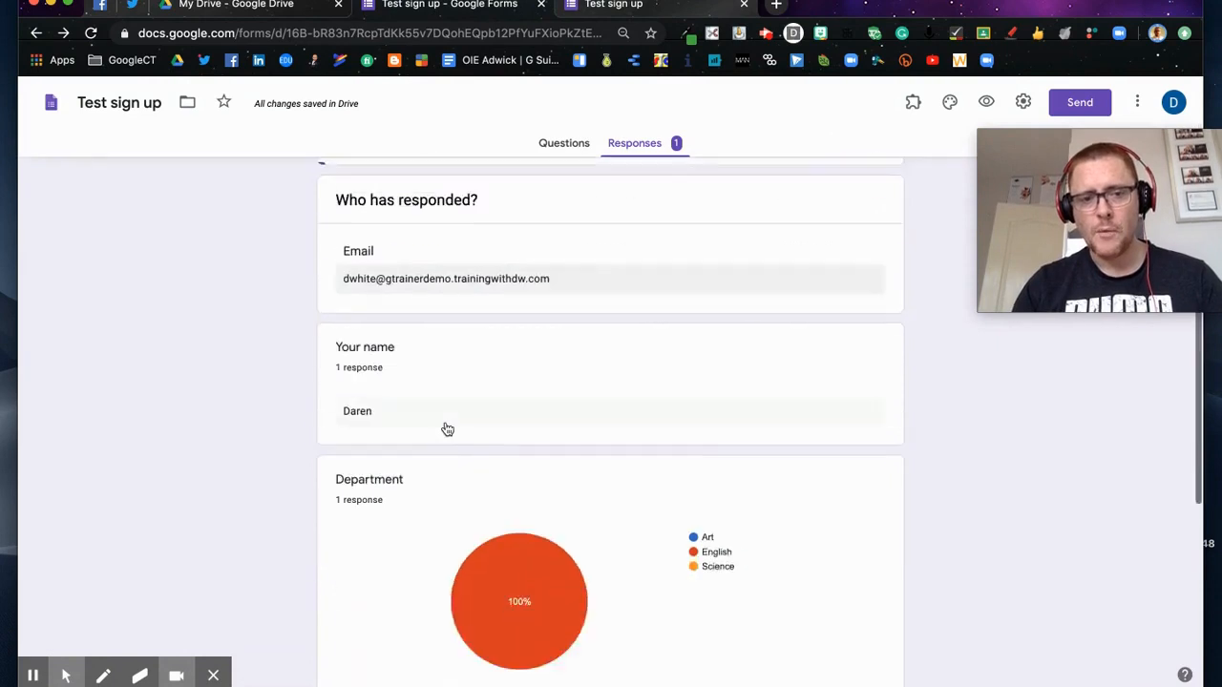
scroll(445, 425, up, 5)
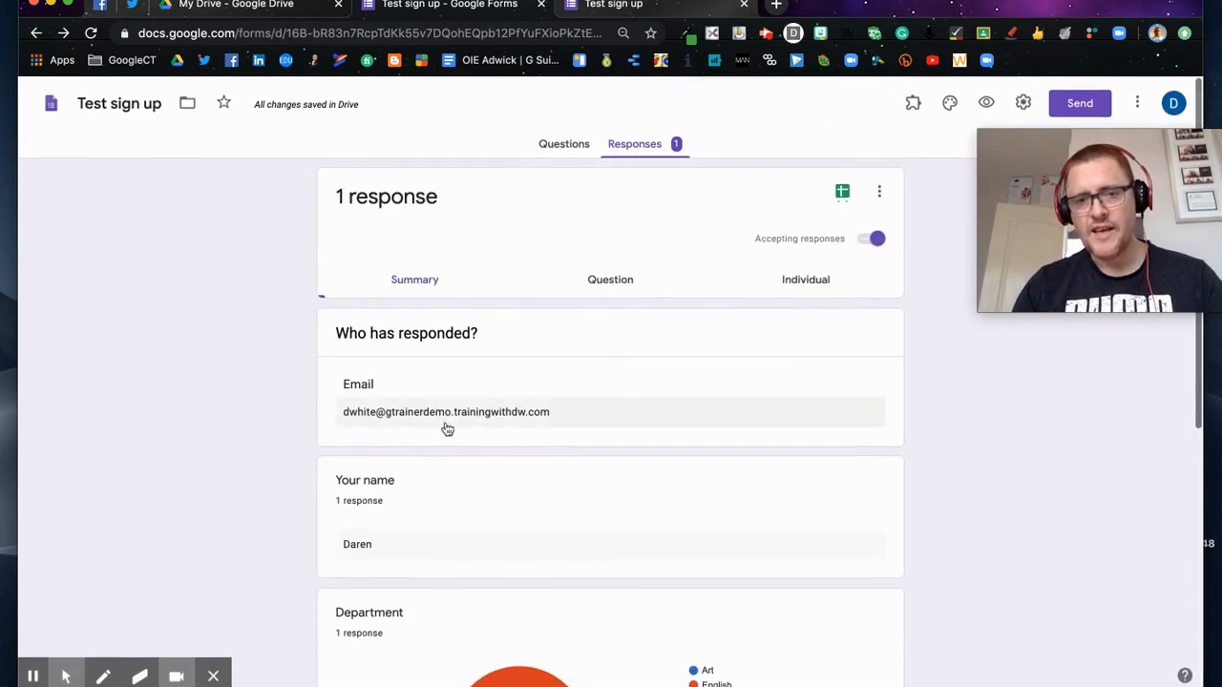
Step: Examine the individual response, view its uploaded Viking image at full size and close the image
click(802, 278)
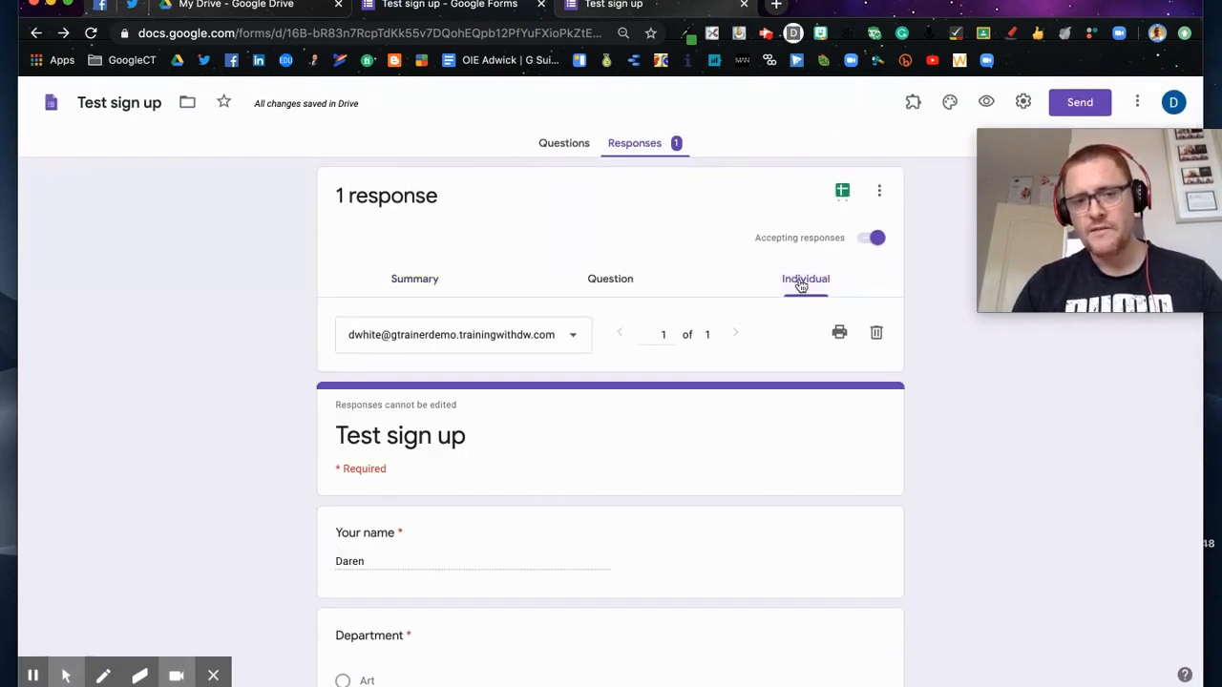
scroll(711, 611, down, 6)
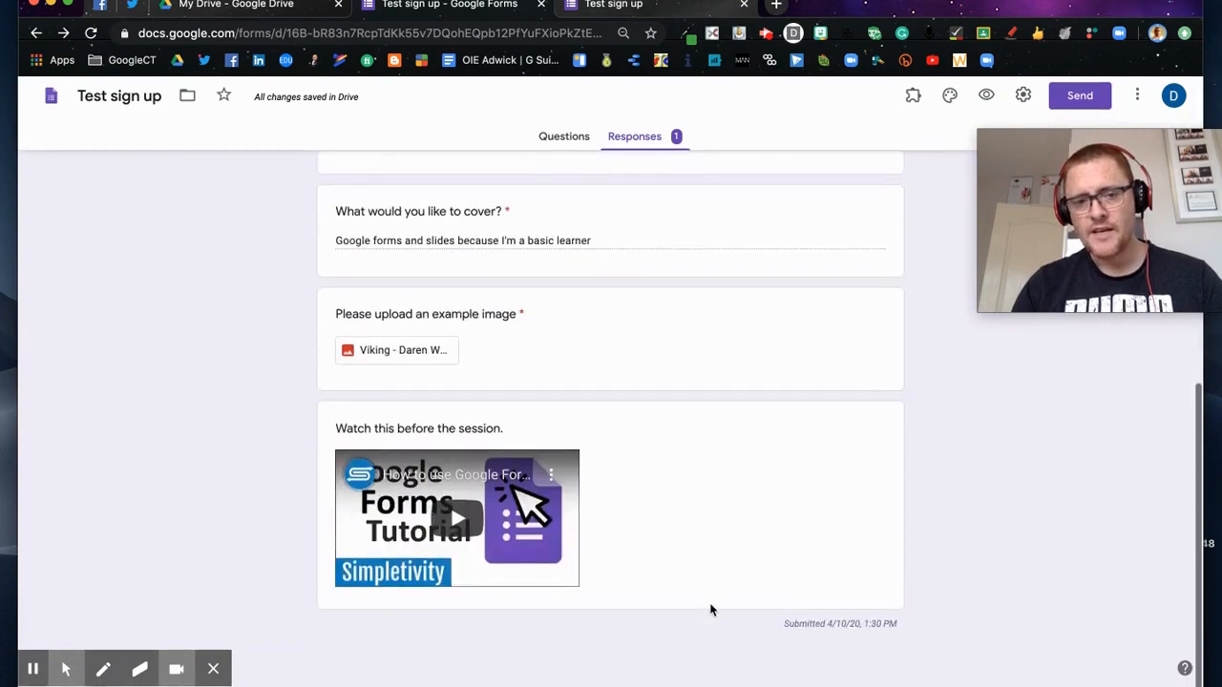
click(409, 359)
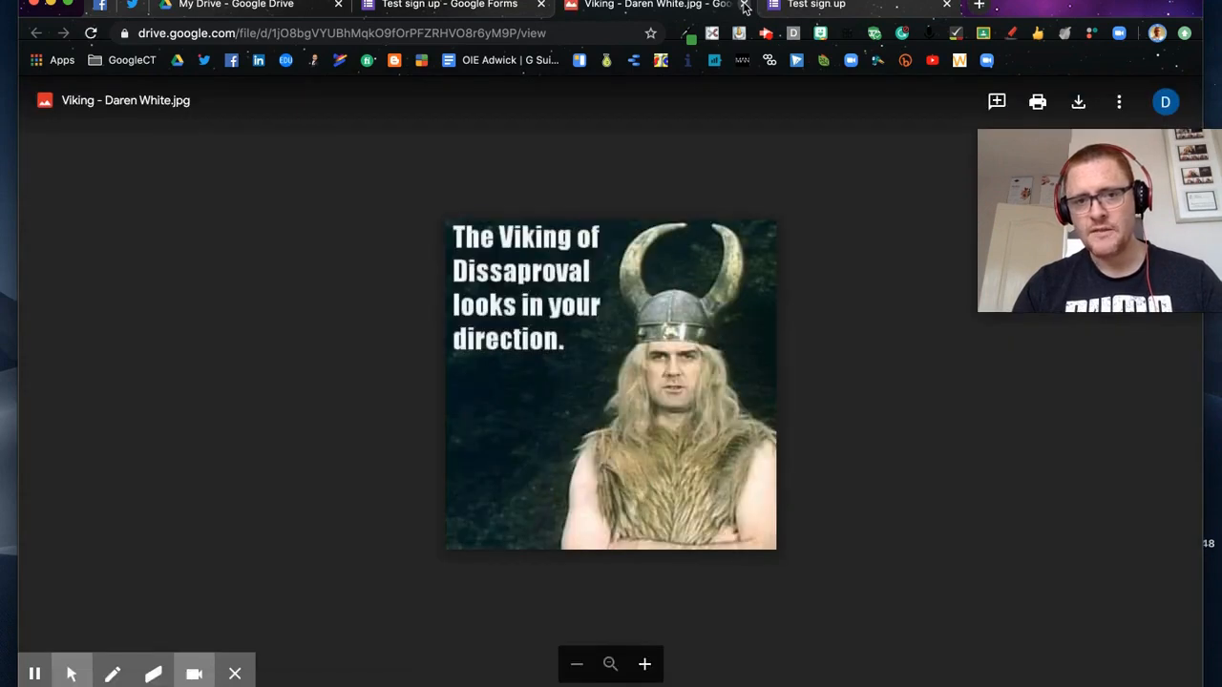
click(745, 5)
Step: Link the form's responses to a new spreadsheet named "Test sign up (Responses)"
scroll(636, 230, up, 10)
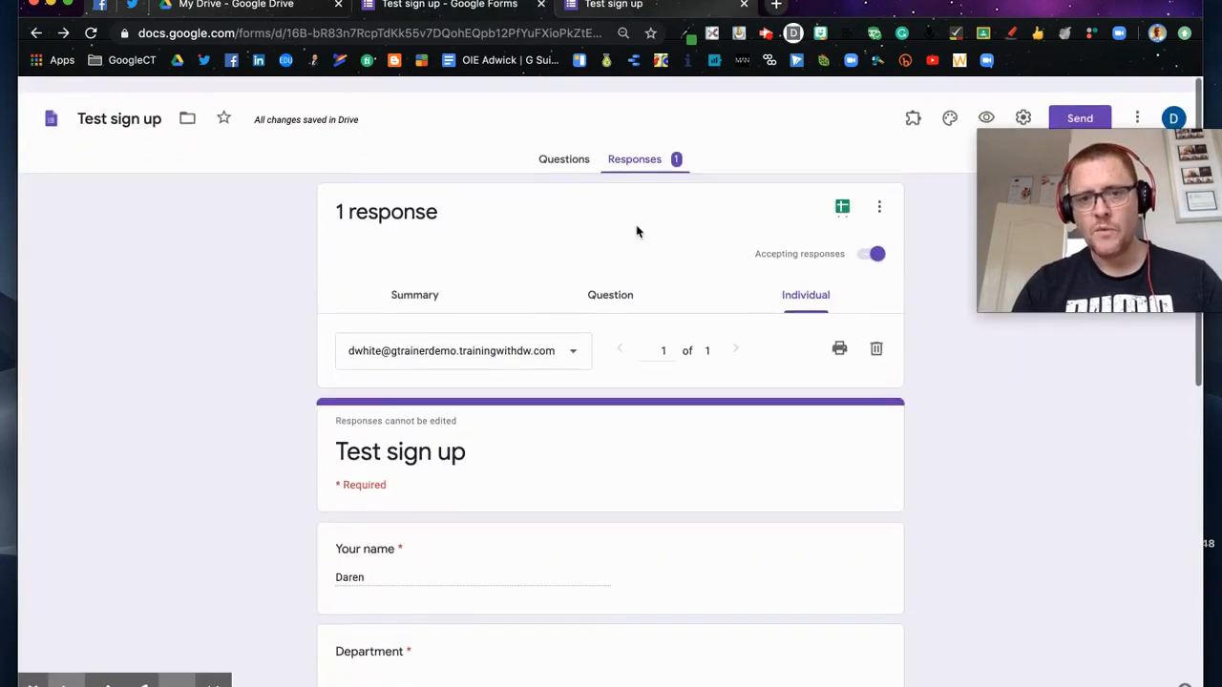
click(839, 192)
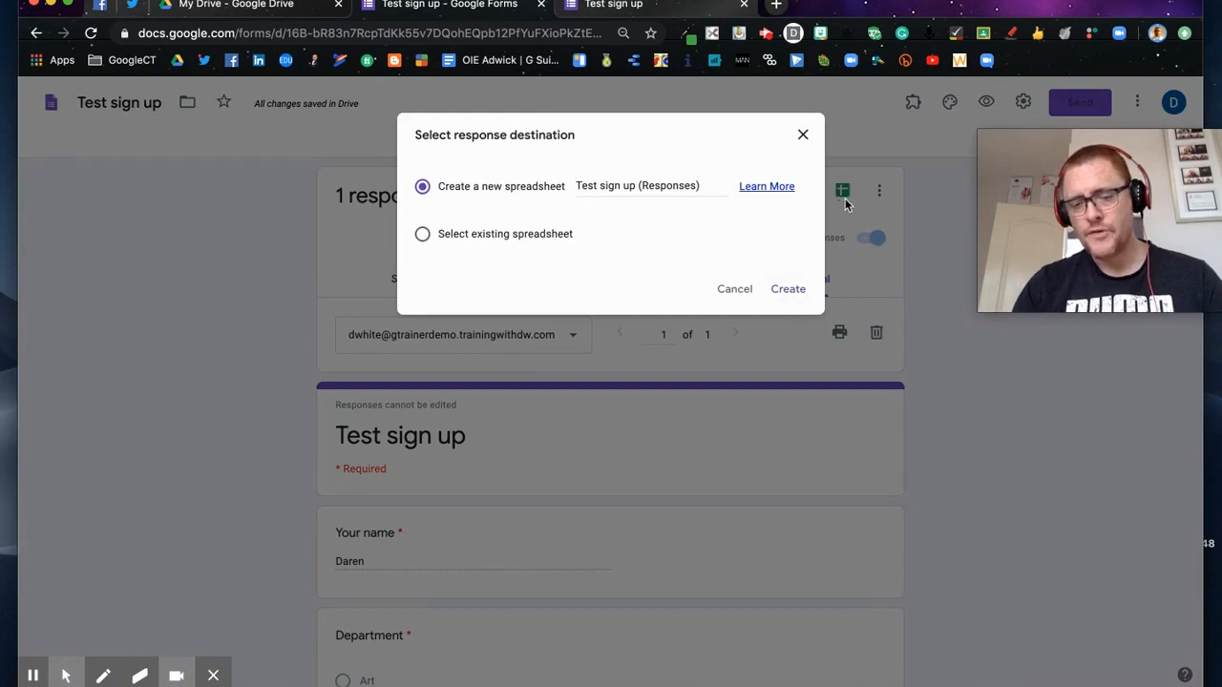
click(789, 290)
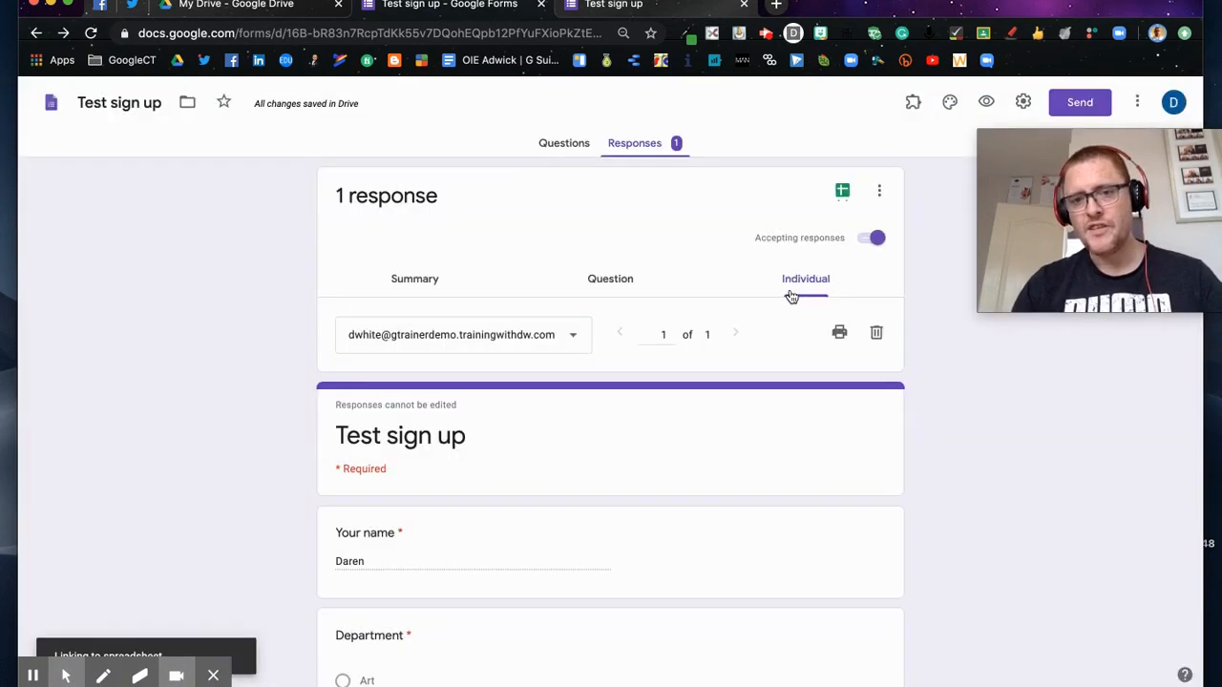